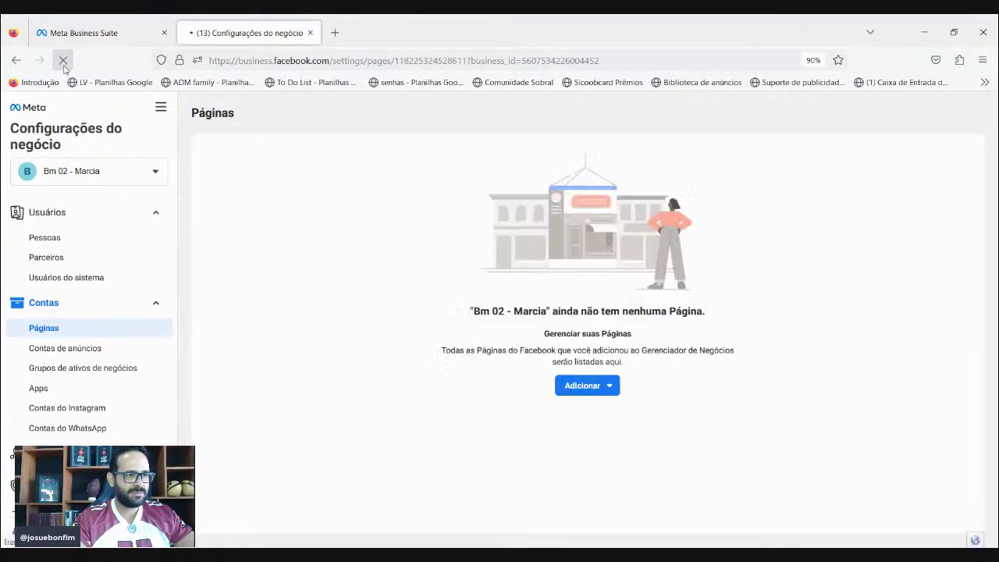
Step: Add the person listed by full name, not the e-mail entry, to the Confeitaria Feliz page with Facebook access and full control
left_click(63, 62)
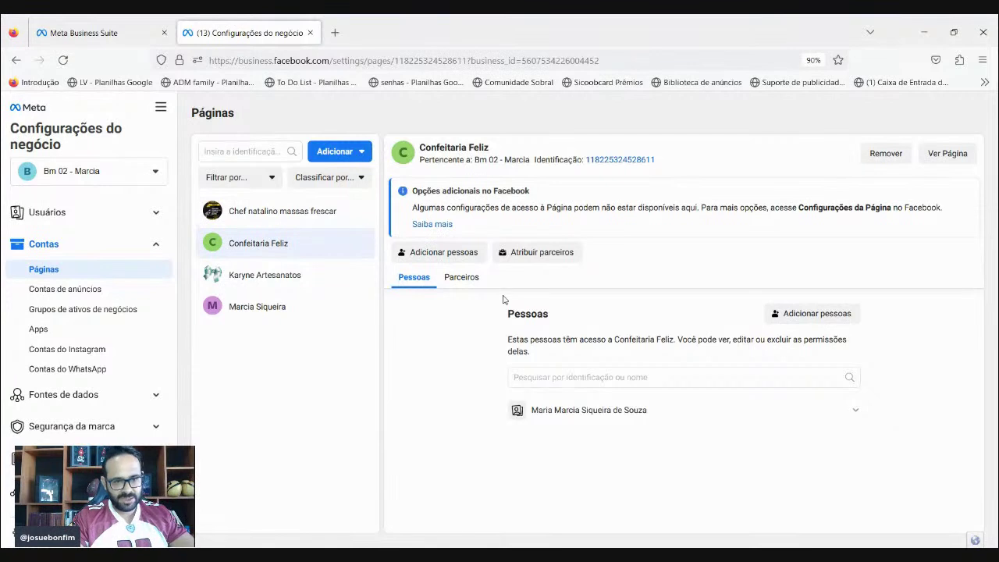
left_click(442, 253)
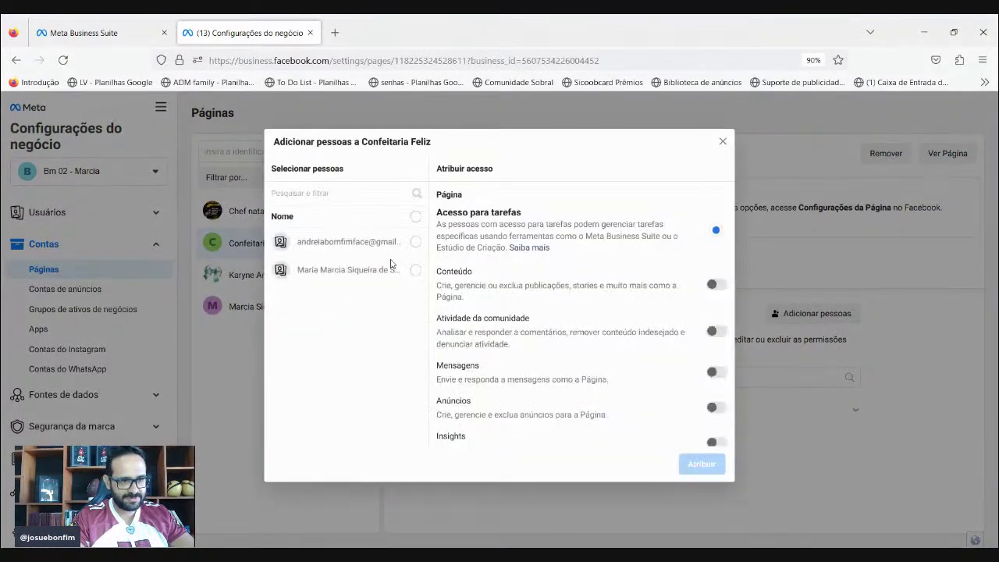
left_click(415, 270)
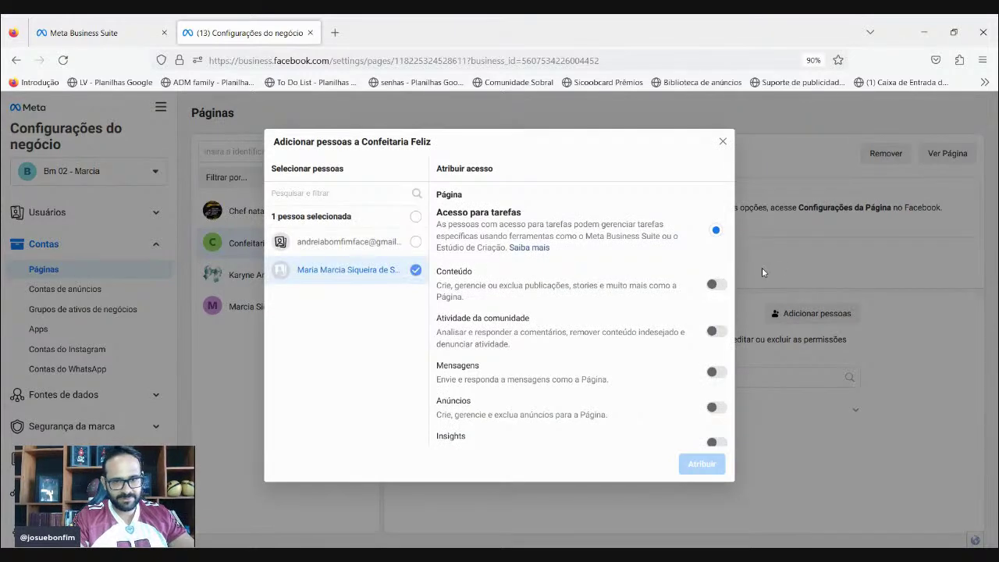
left_click_drag(731, 274, 733, 345)
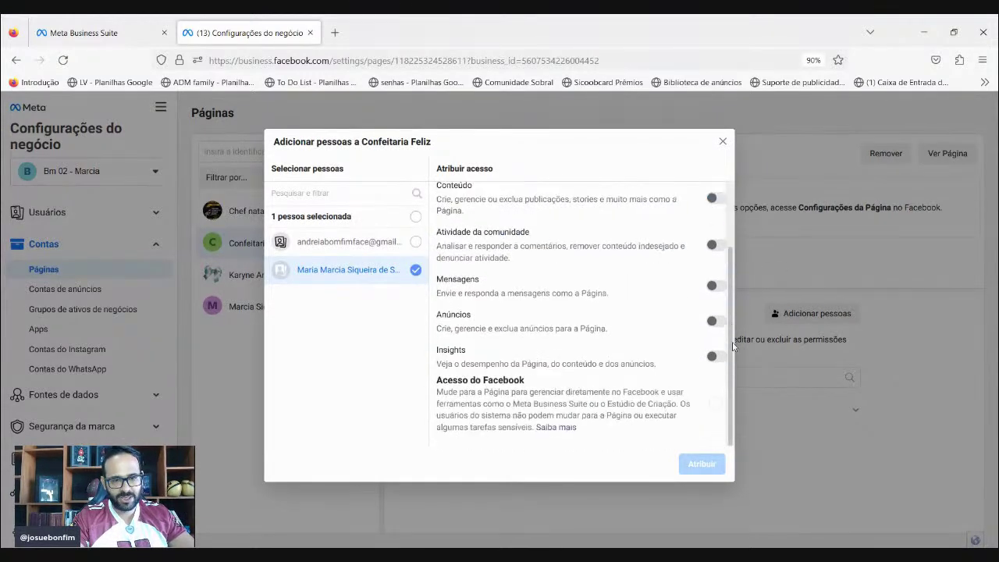
left_click(716, 404)
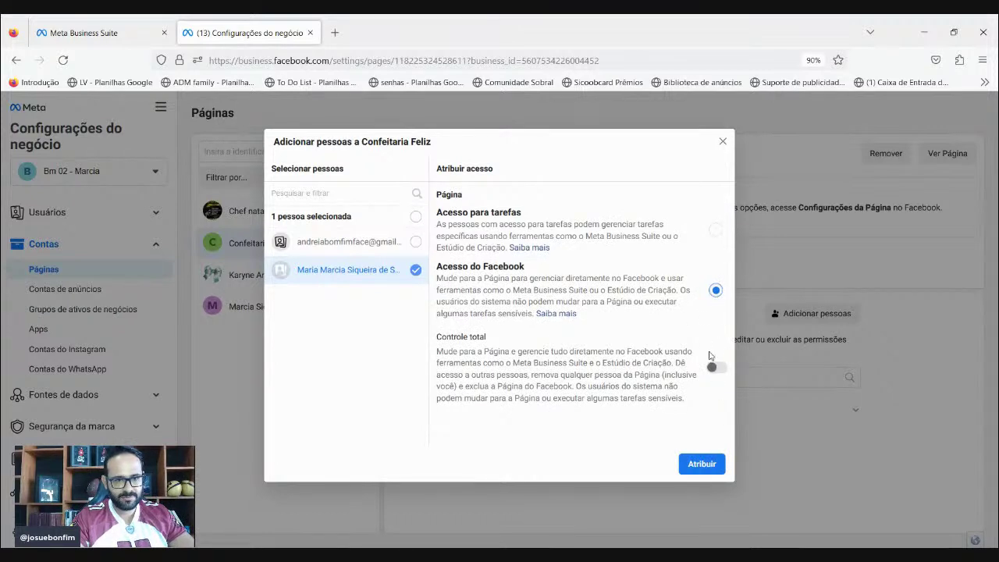
left_click(716, 367)
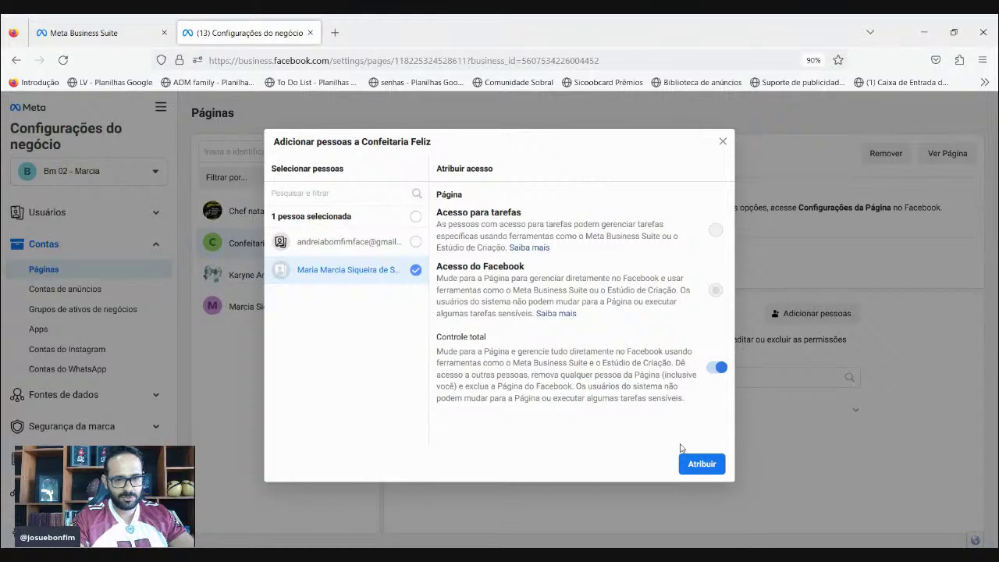
left_click(700, 463)
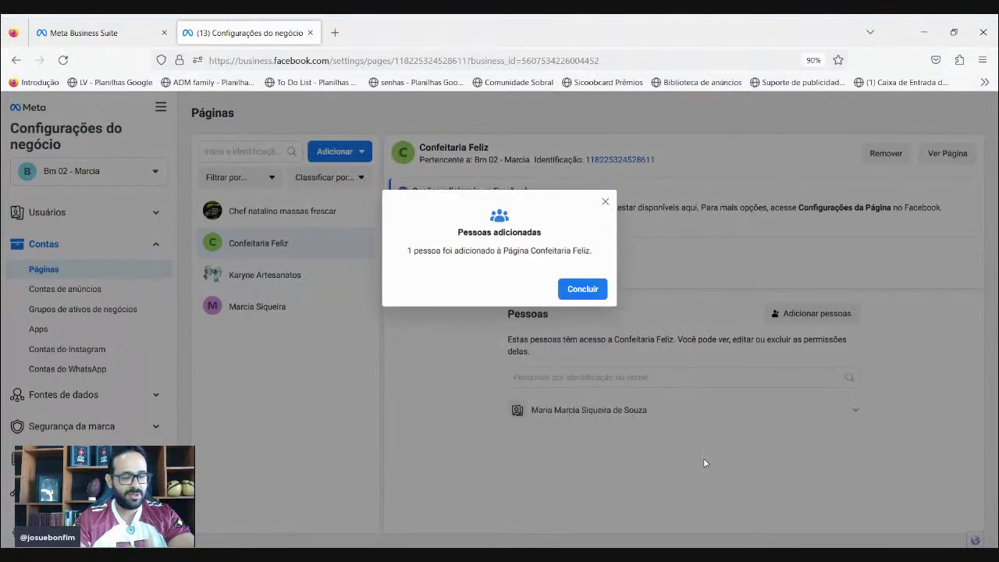
left_click(578, 287)
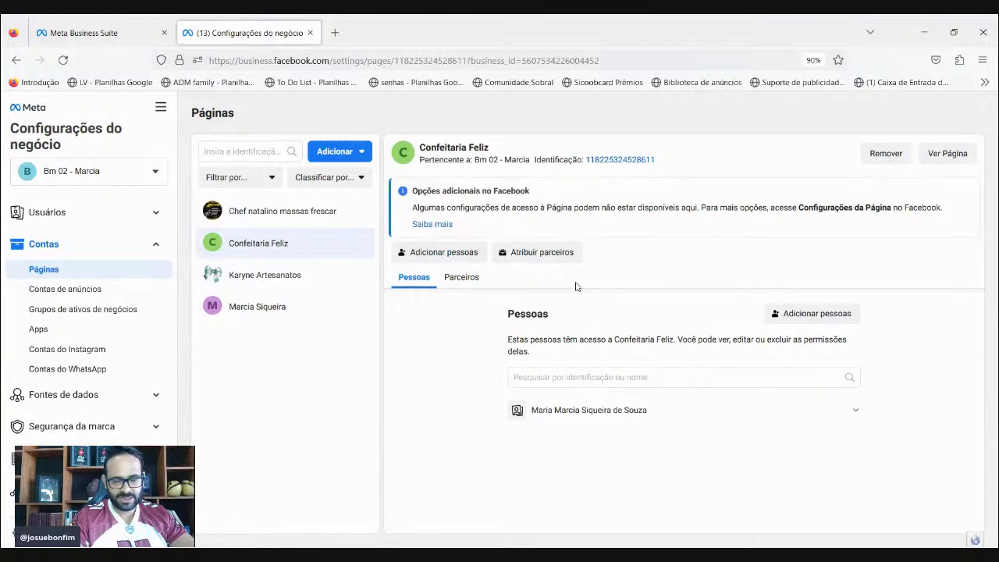
Step: Switch to the Confeitaria Feliz page's own profile on Facebook and dismiss the welcome tour
left_click(960, 153)
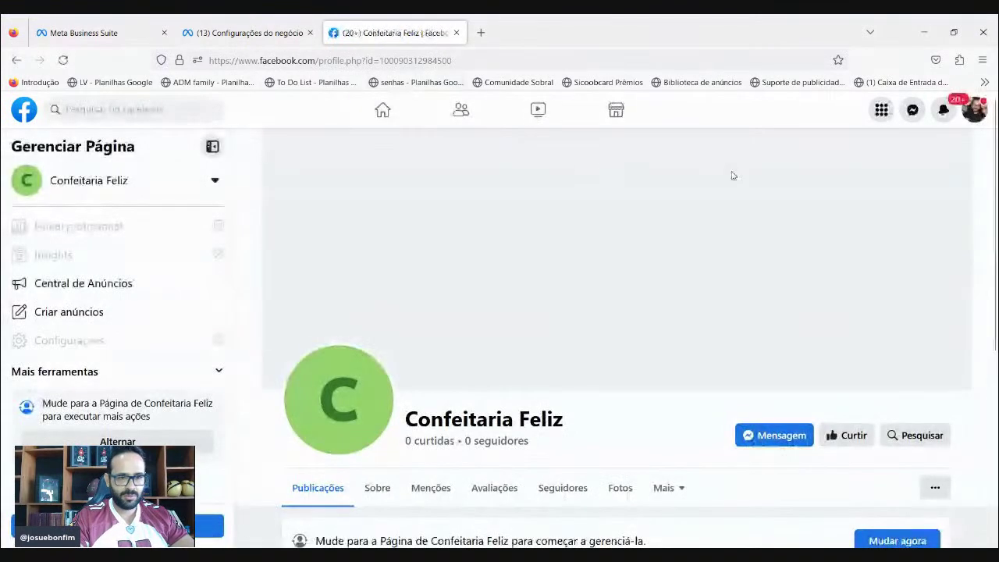
left_click(968, 114)
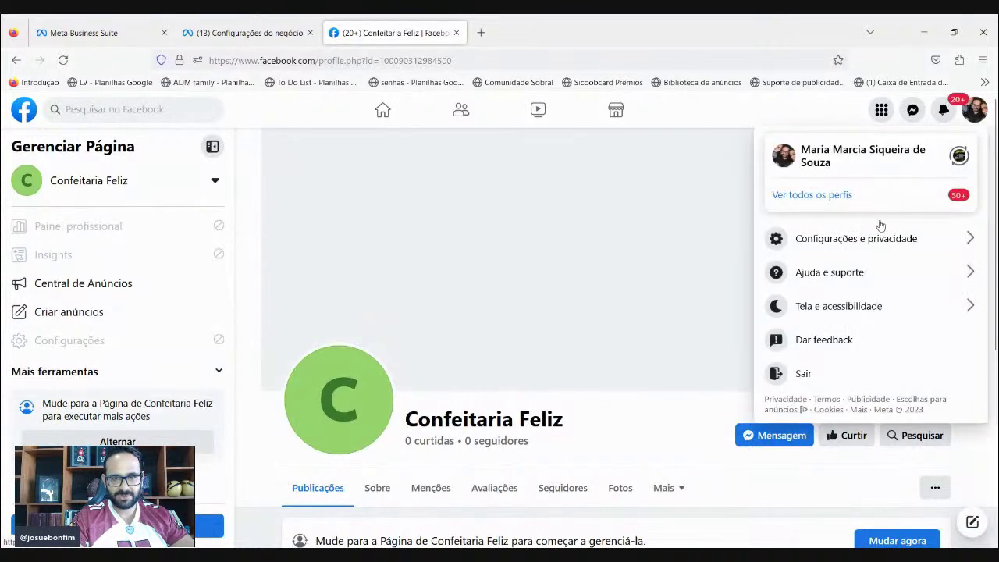
left_click(827, 203)
left_click(807, 482)
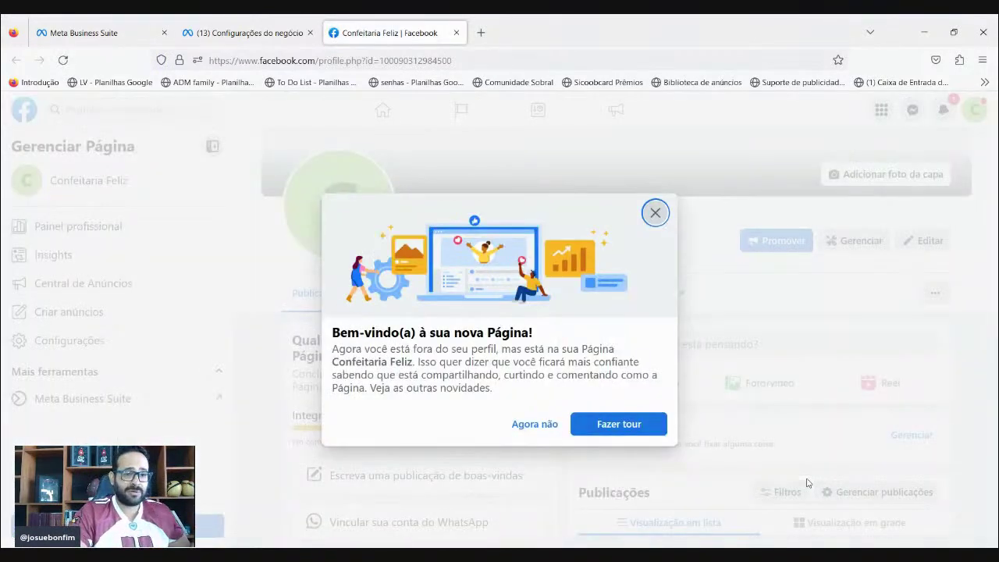
left_click(655, 214)
scroll(311, 443, "down", 3)
left_click_drag(995, 269, 990, 229)
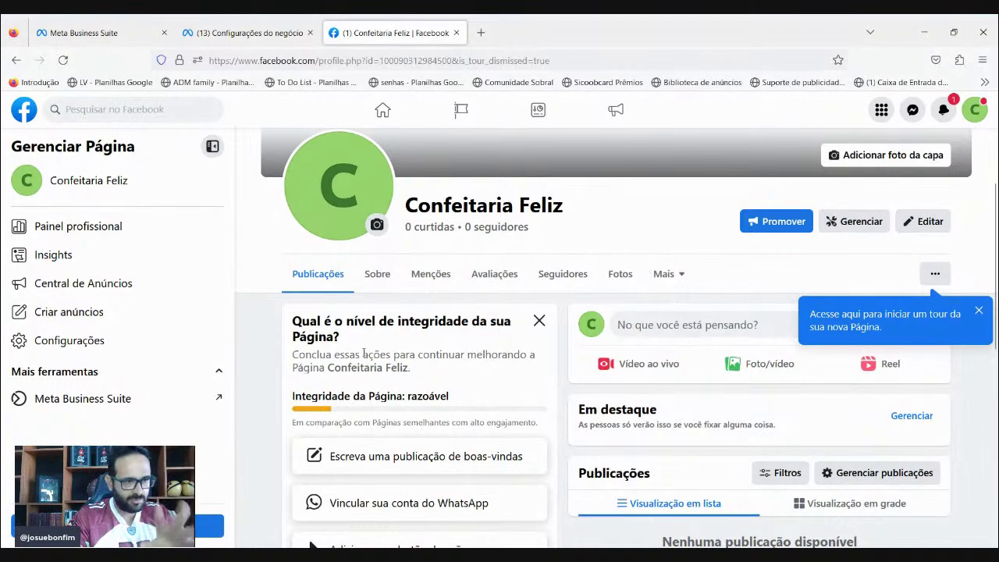
left_click(106, 24)
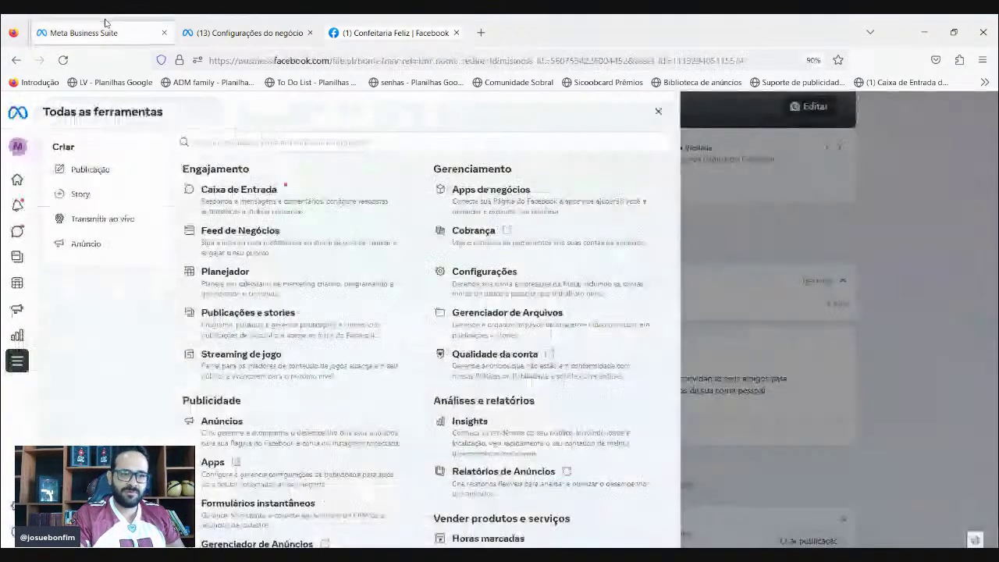
left_click(252, 31)
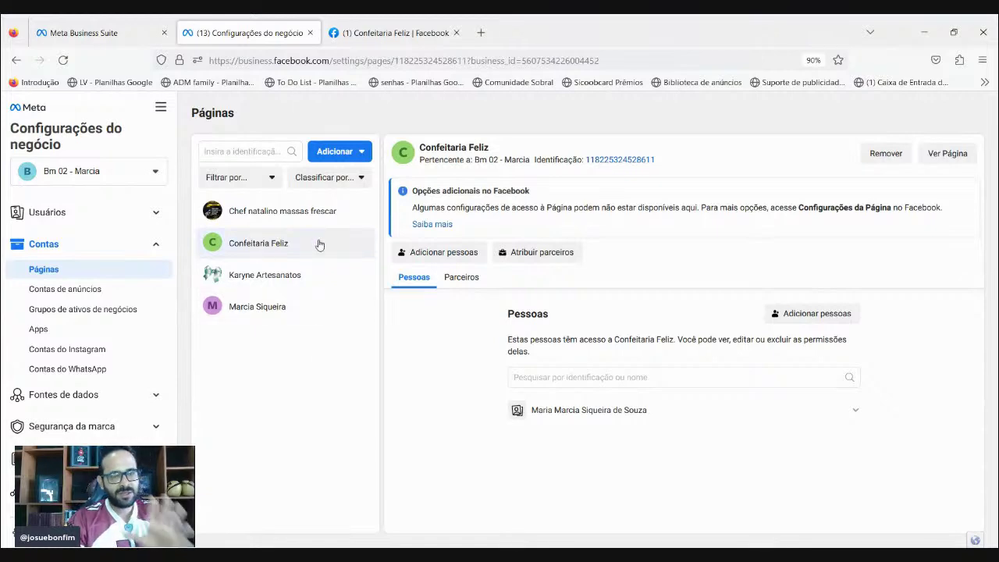
left_click(398, 32)
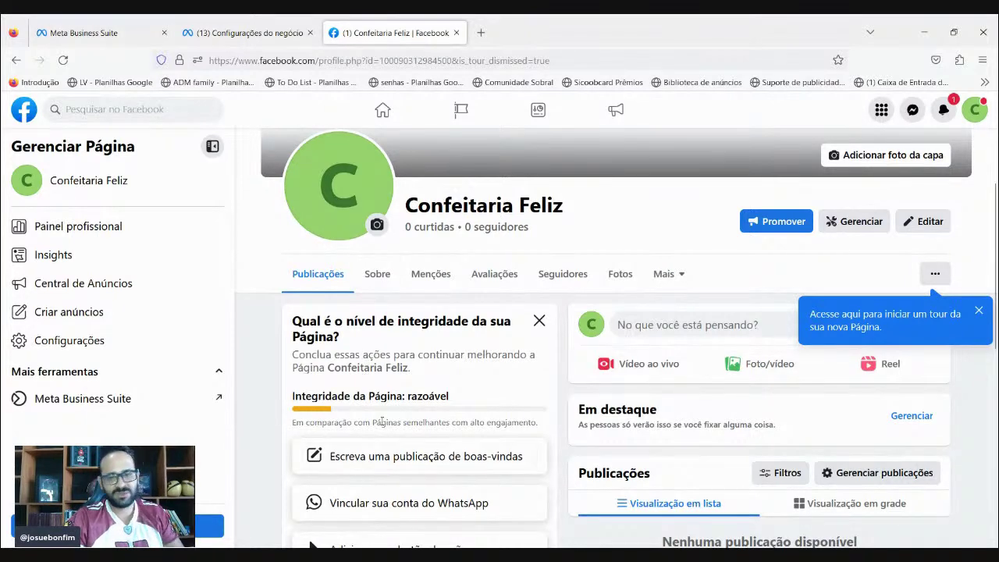
Step: Return to the business settings and start adding a new pixel among the data sources
left_click(264, 25)
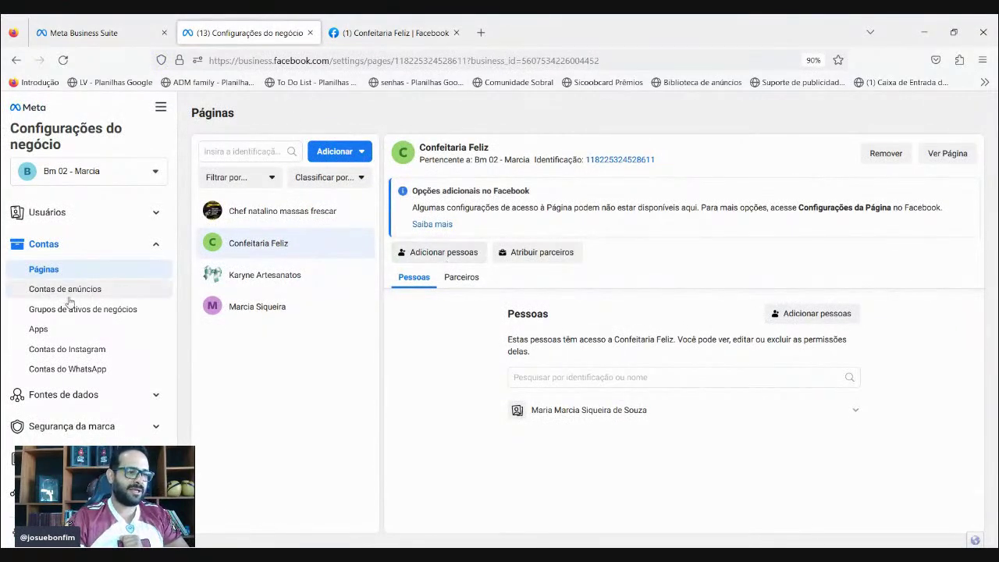
left_click(57, 398)
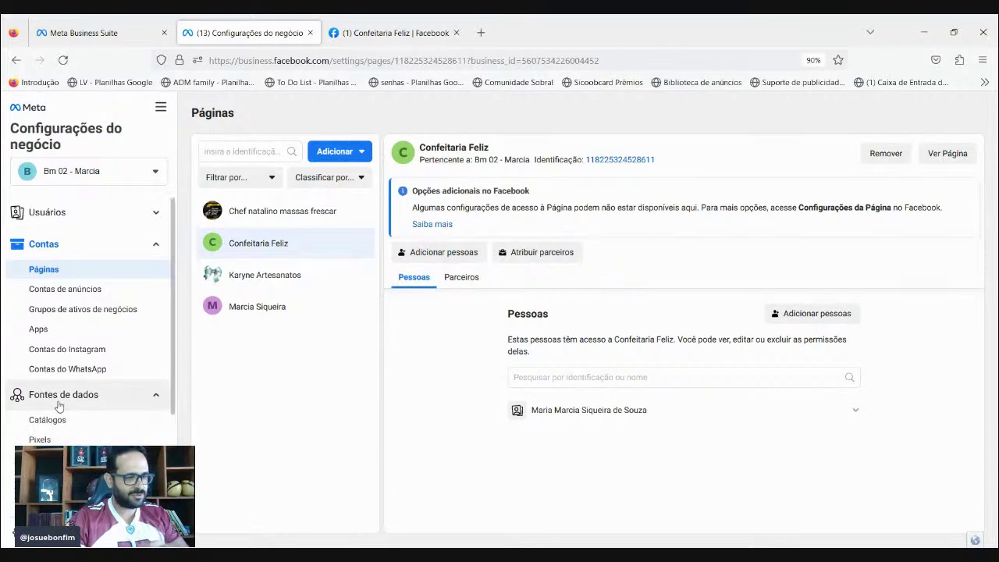
left_click(41, 440)
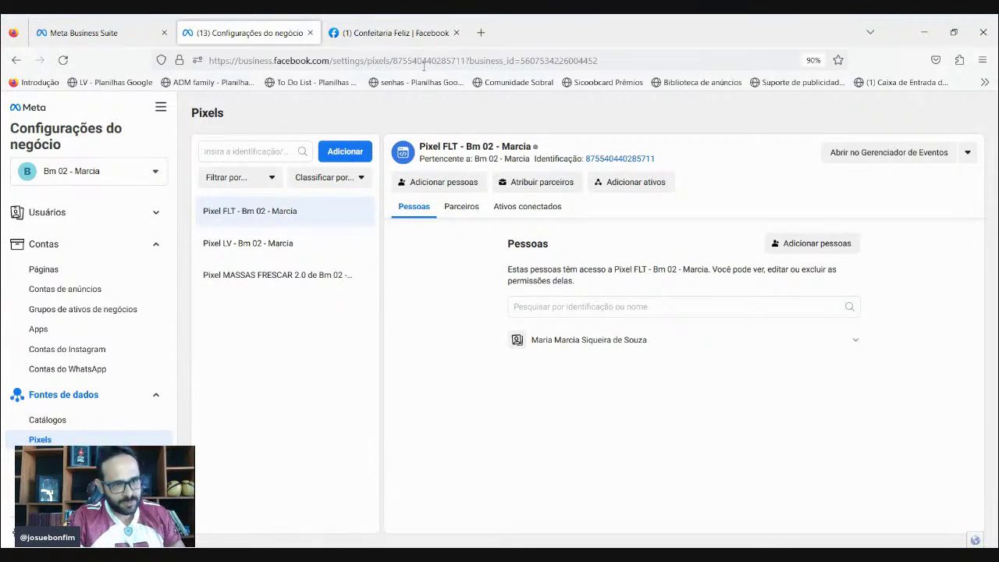
left_click(345, 151)
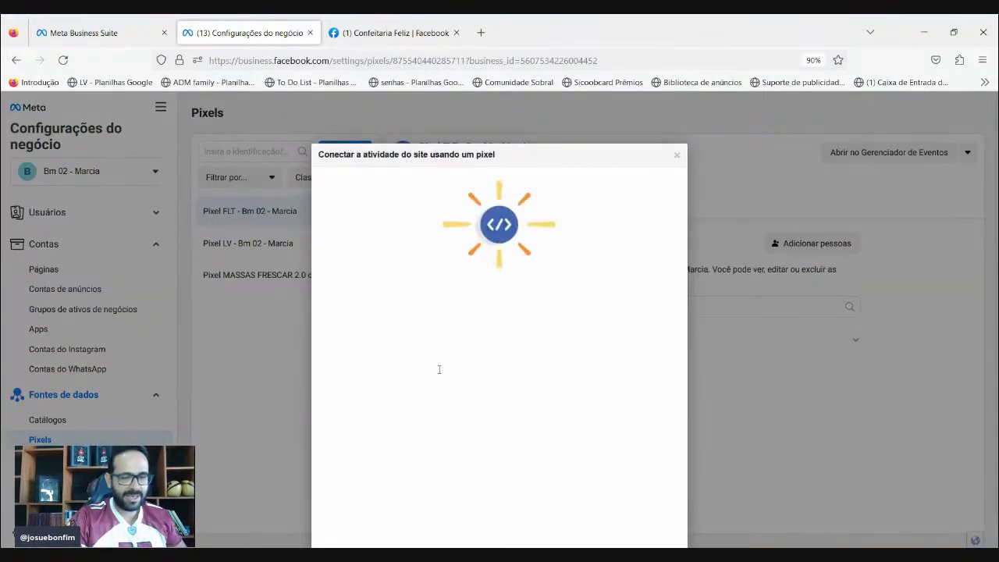
Step: Put "Pack Confeitaria - " in front of the suggested name of the new pixel
left_click(399, 376)
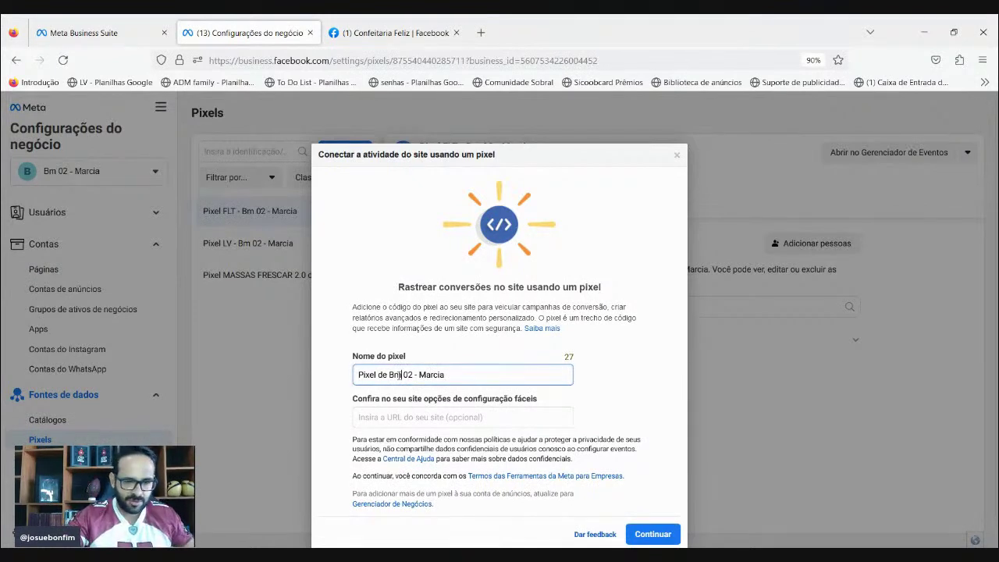
key("Home")
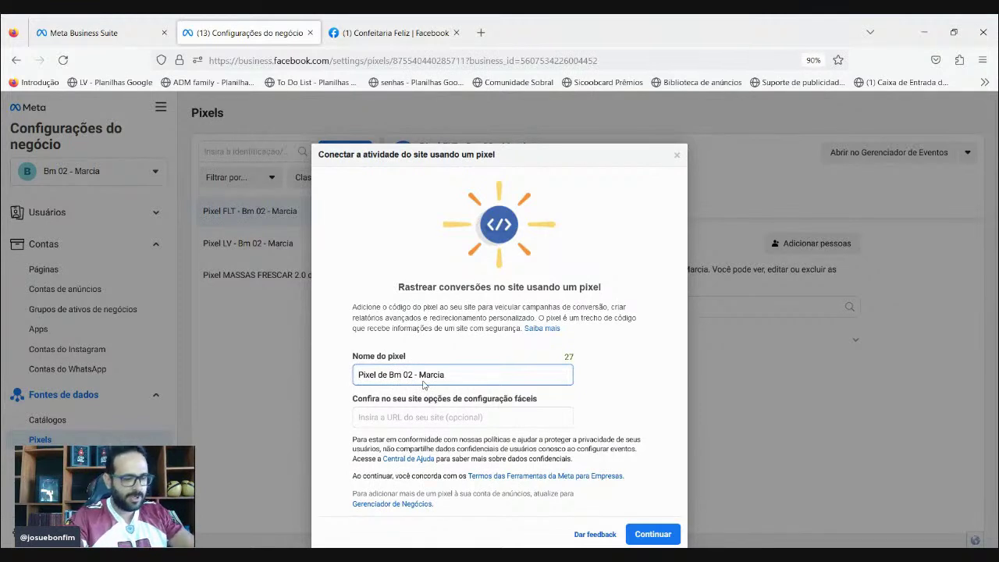
type("Confeitar")
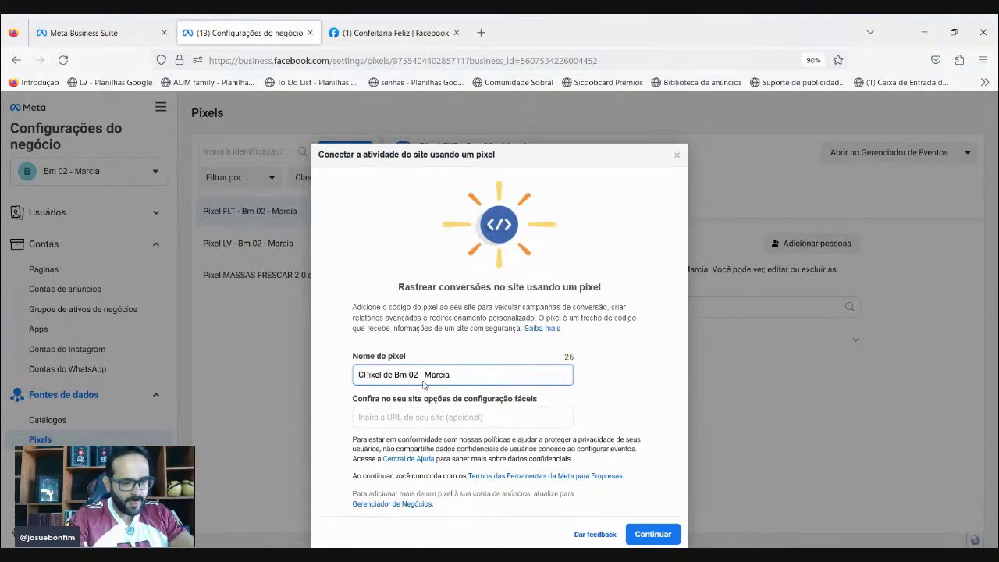
key("BackSpace")
key("BackSpace")
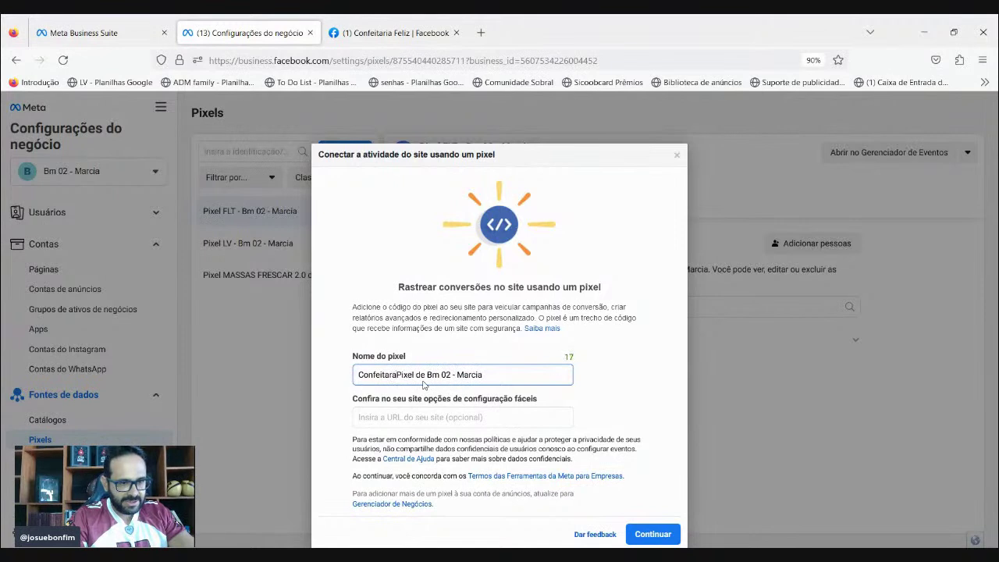
key("ctrl+BackSpace")
type("Pack ")
type("Confeit")
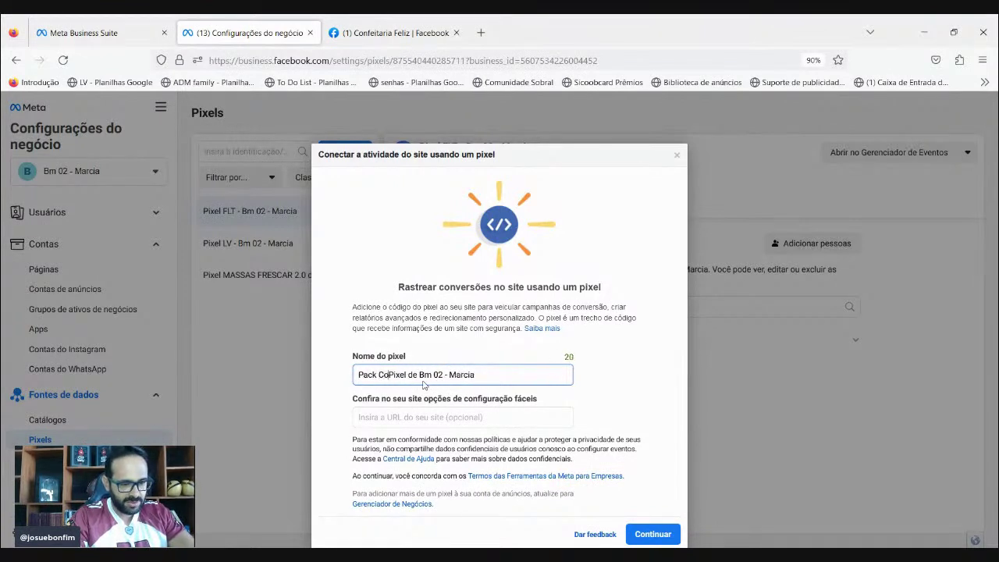
type("aria ")
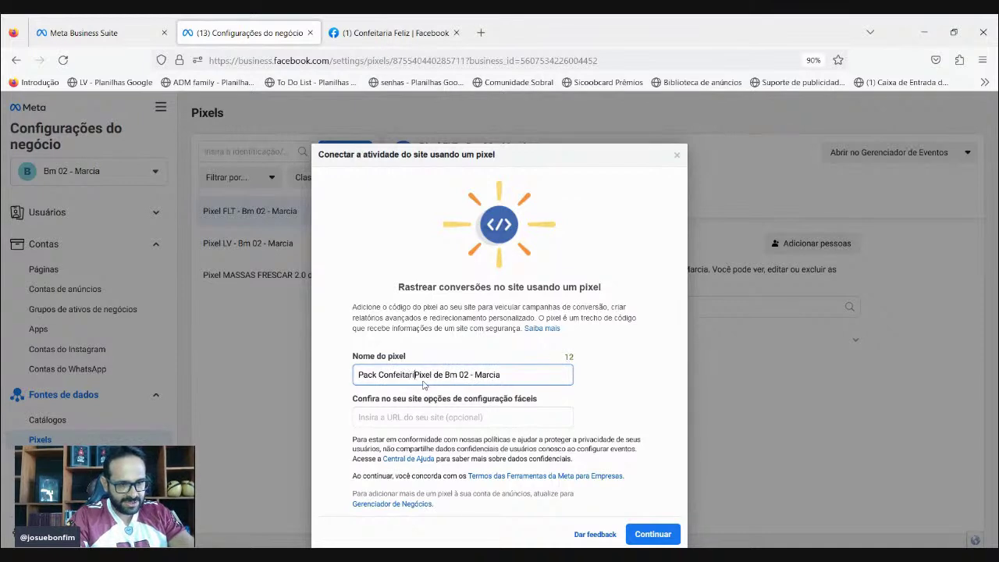
type("-")
Step: Create the pixel without a website URL and dismiss the pixel setup options
left_click(634, 407)
scroll(635, 407, "down", 1)
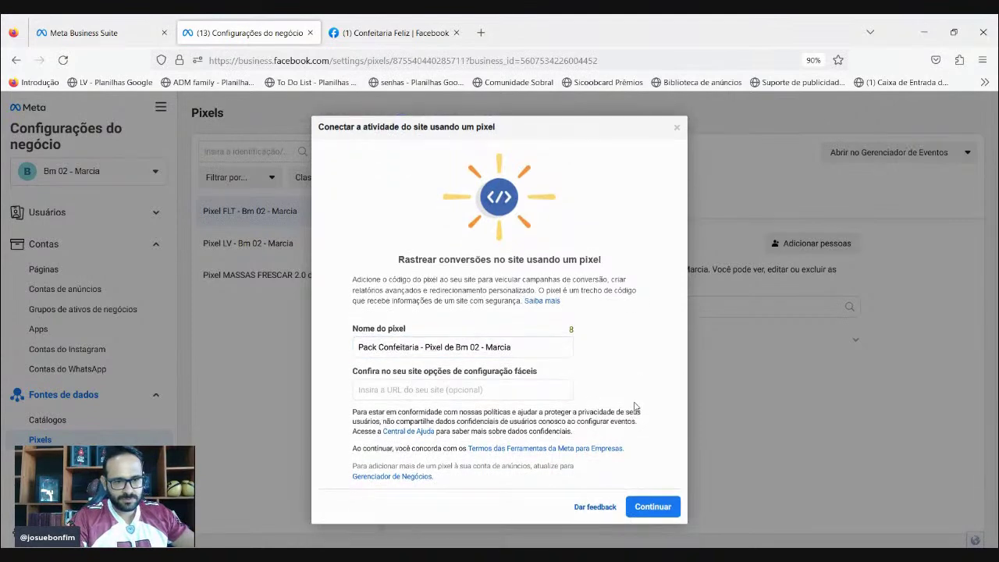
left_click(665, 507)
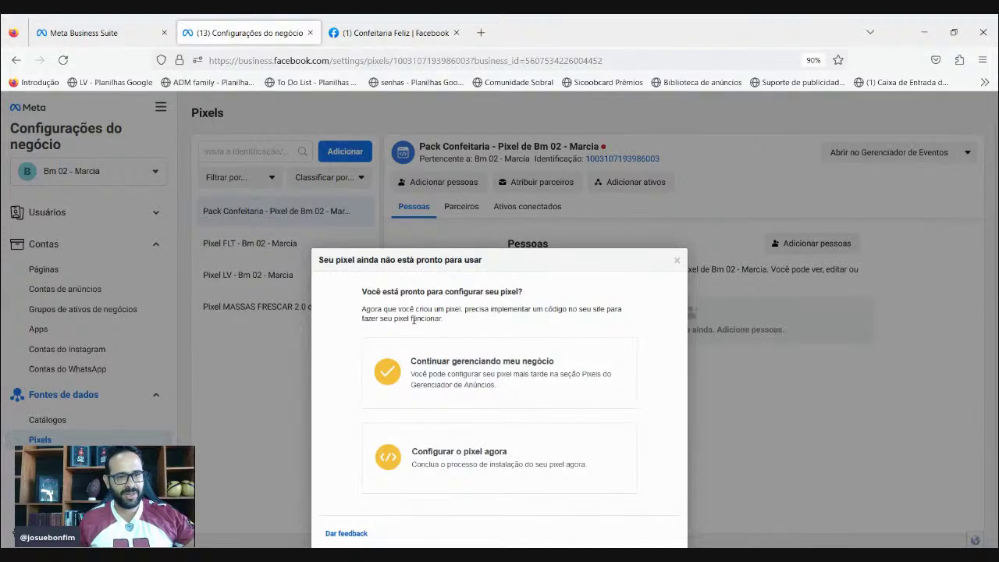
left_click(677, 262)
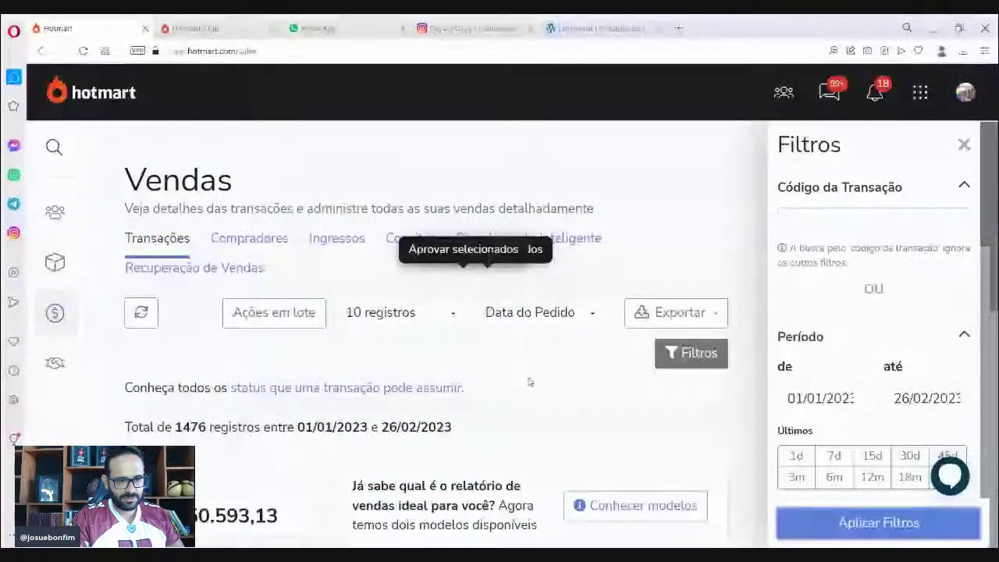
Step: Close the filters on the Hotmart sales pages and view the sales totals for 01/01/2023 to 26/02/2023
left_click(528, 382)
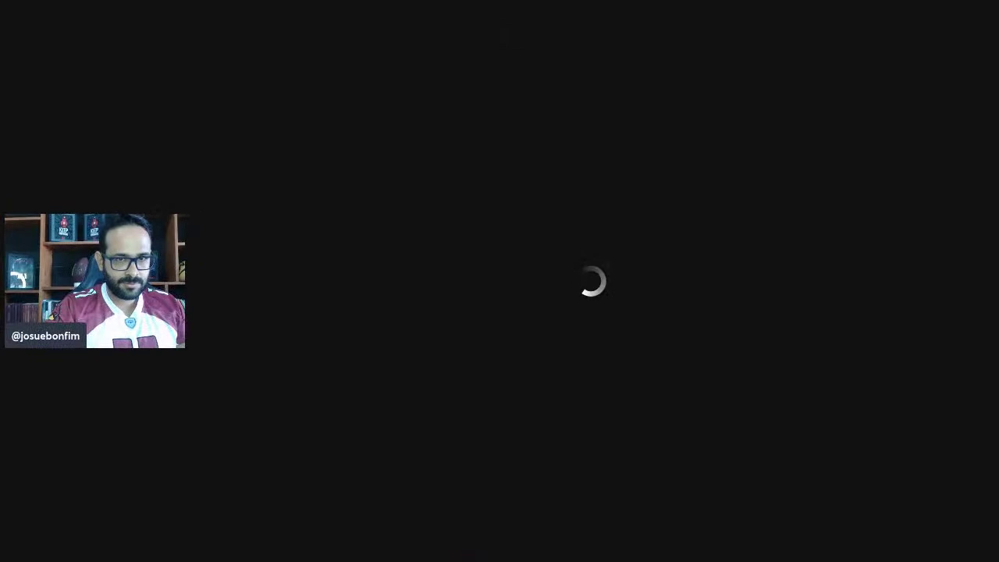
key("ctrl+Tab")
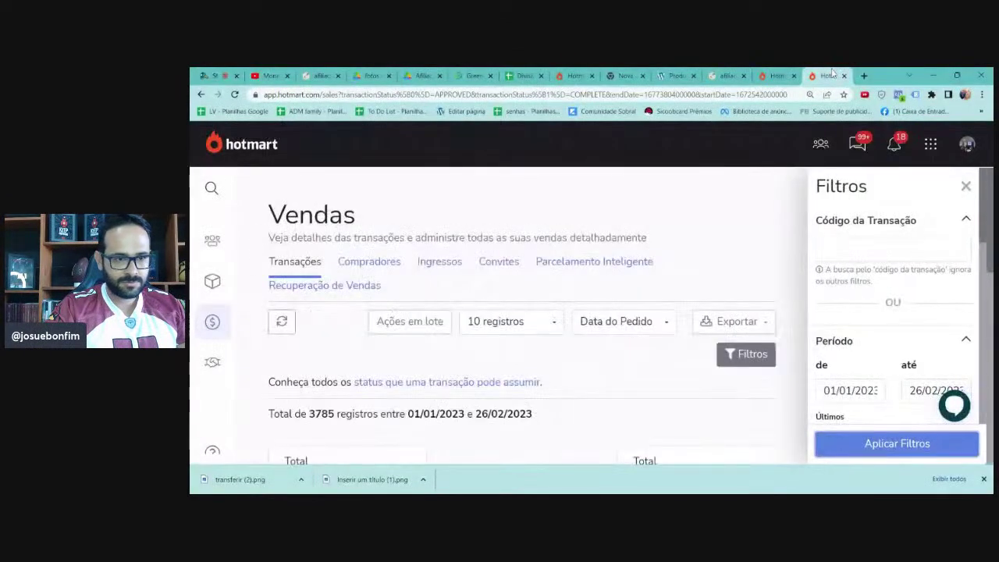
left_click(608, 379)
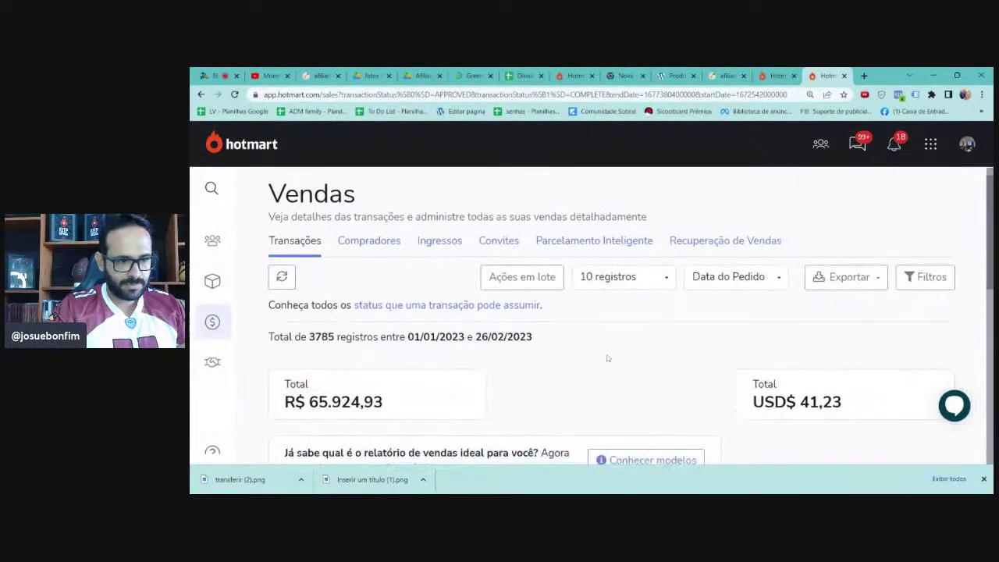
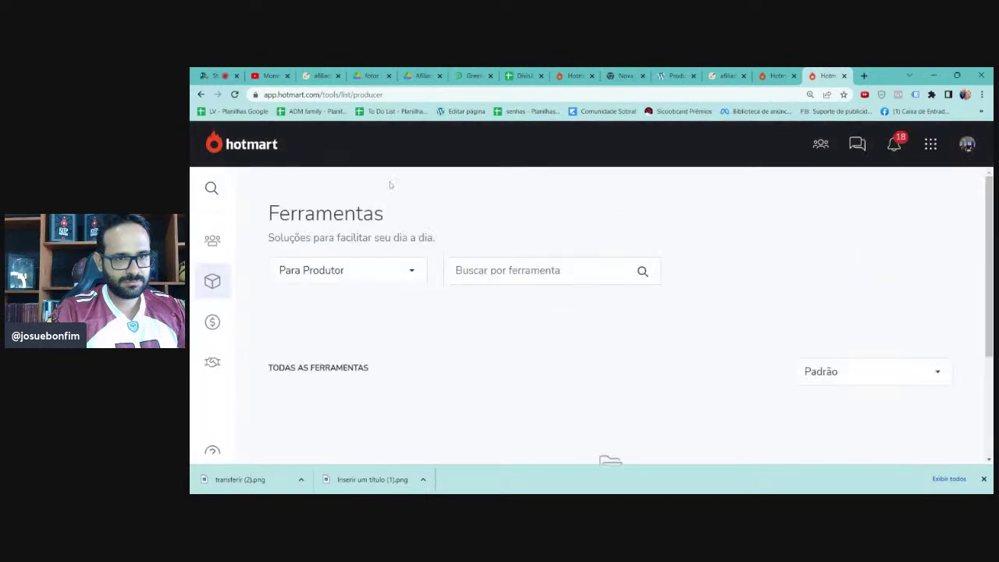
Step: Show the Hotmart tools for affiliates (Para Afiliados) and open the Pixel de rastreamento tool
left_click(348, 270)
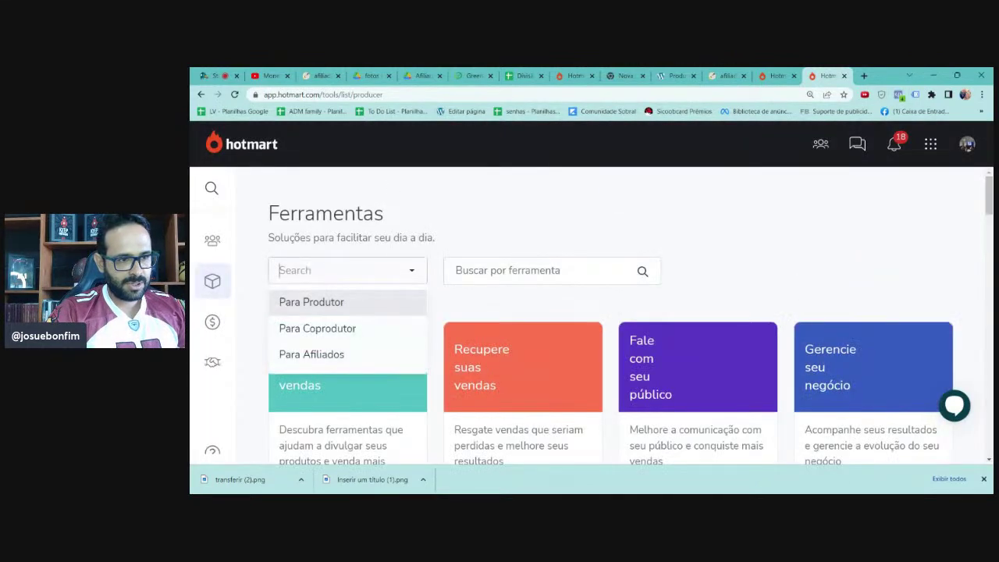
left_click(312, 352)
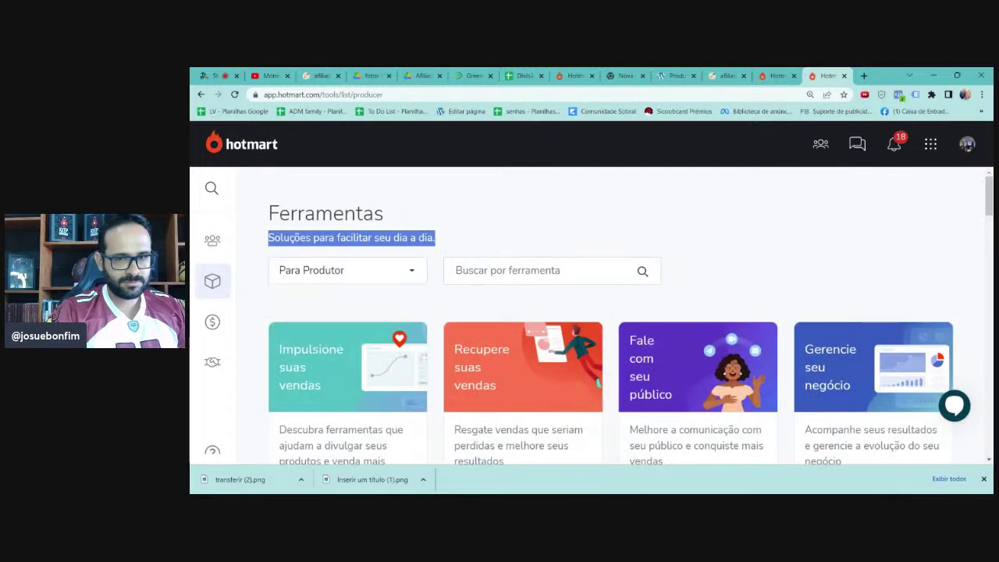
scroll(590, 319, "down", 2)
scroll(591, 319, "up", 2)
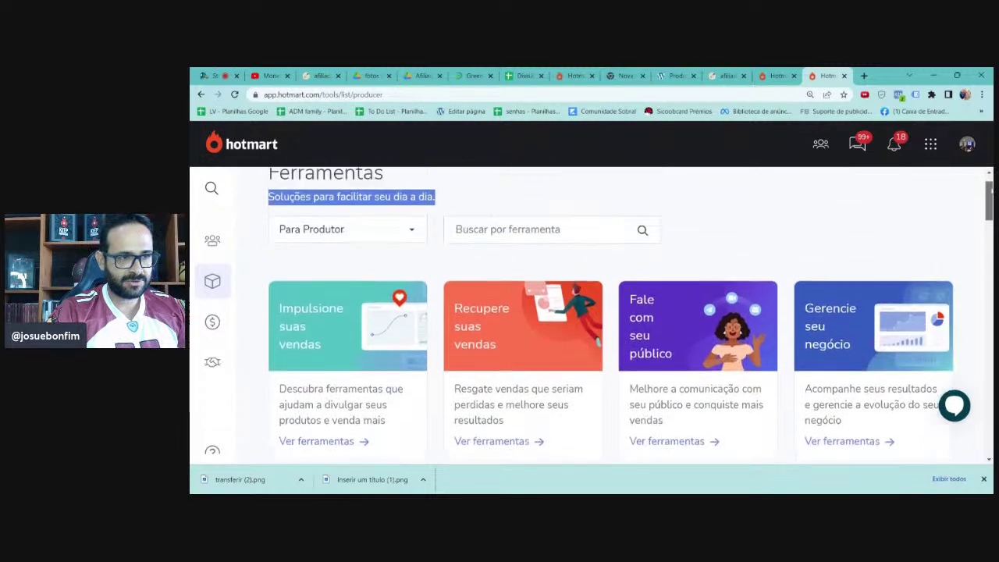
left_click(336, 260)
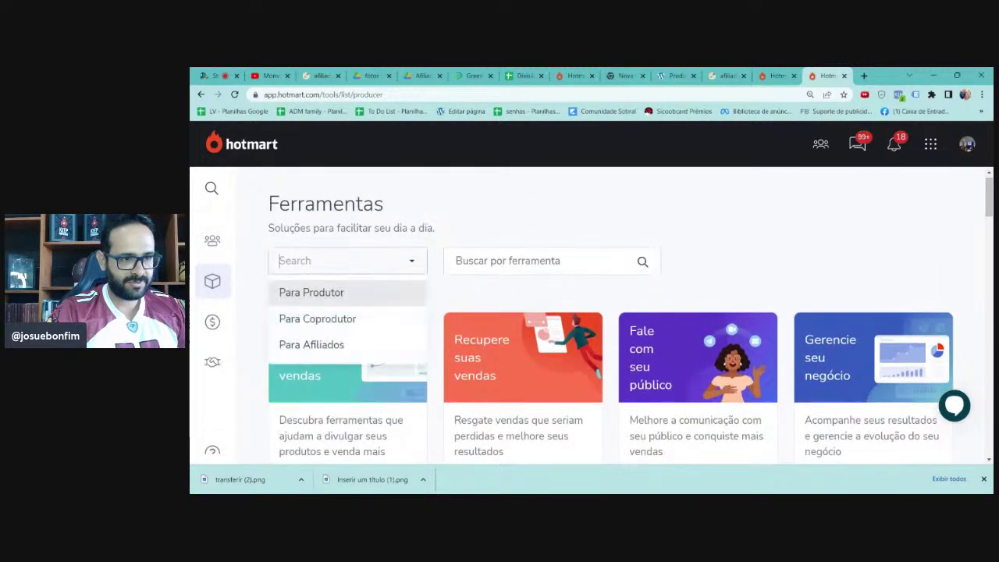
left_click(311, 347)
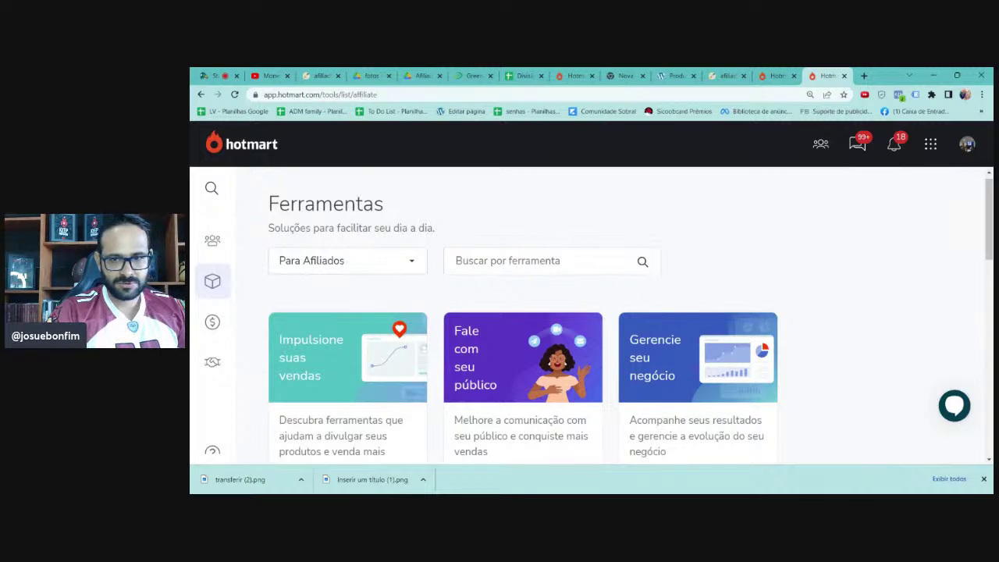
scroll(990, 308, "down", 5)
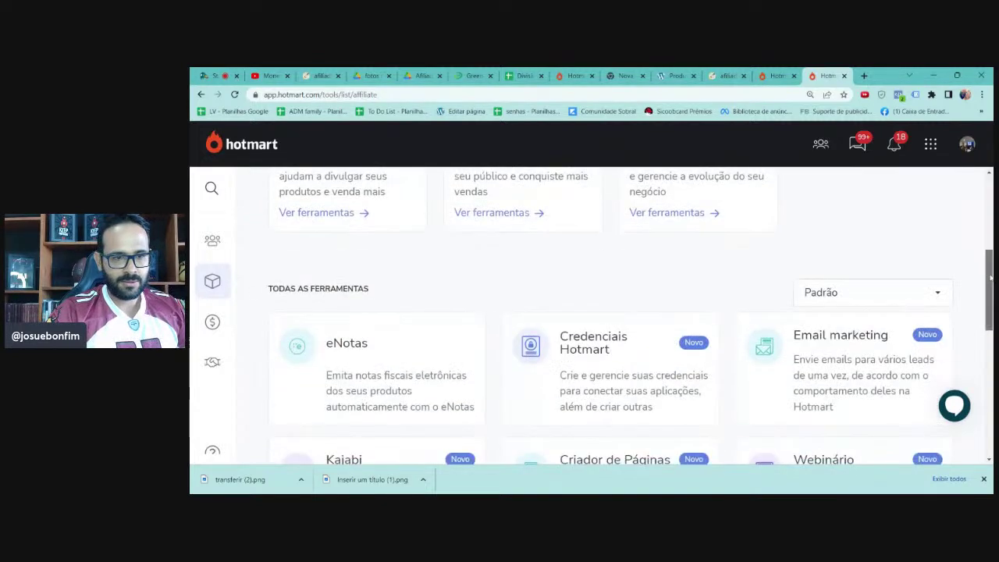
scroll(989, 309, "down", 4)
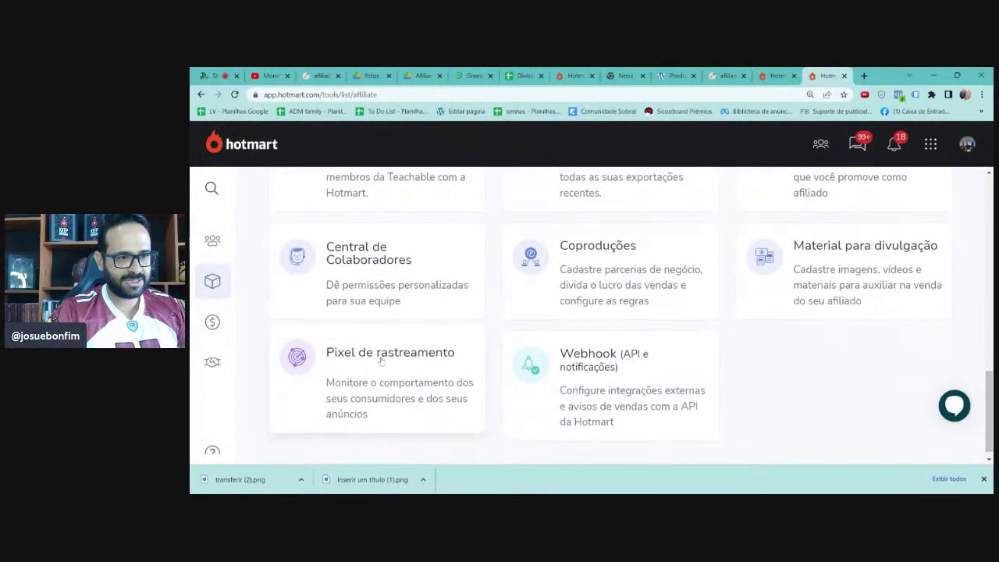
left_click(382, 362)
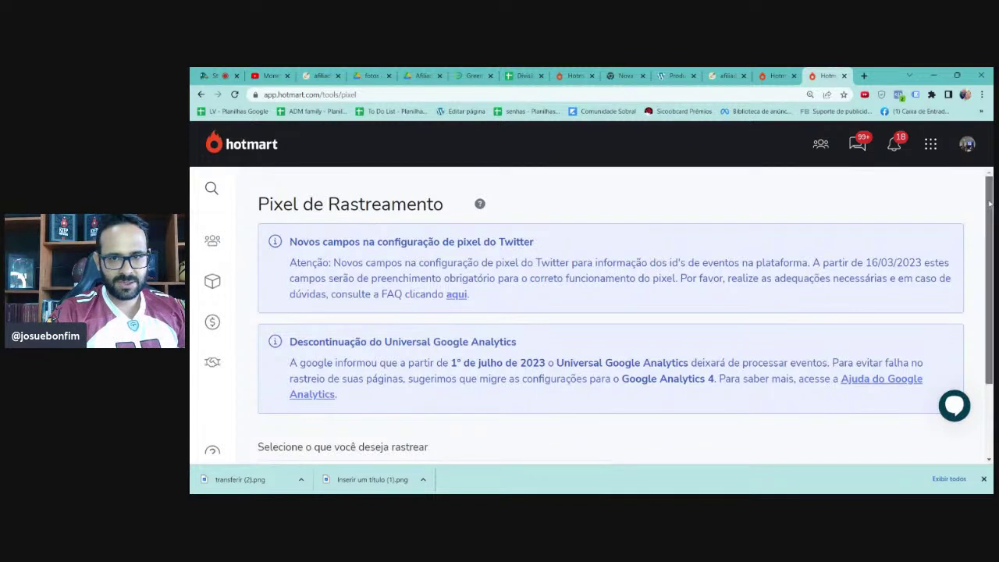
Step: Search the products to track for "conf" and select Pack Canva para Confeitaria
scroll(528, 400, "down", 2)
left_click(500, 372)
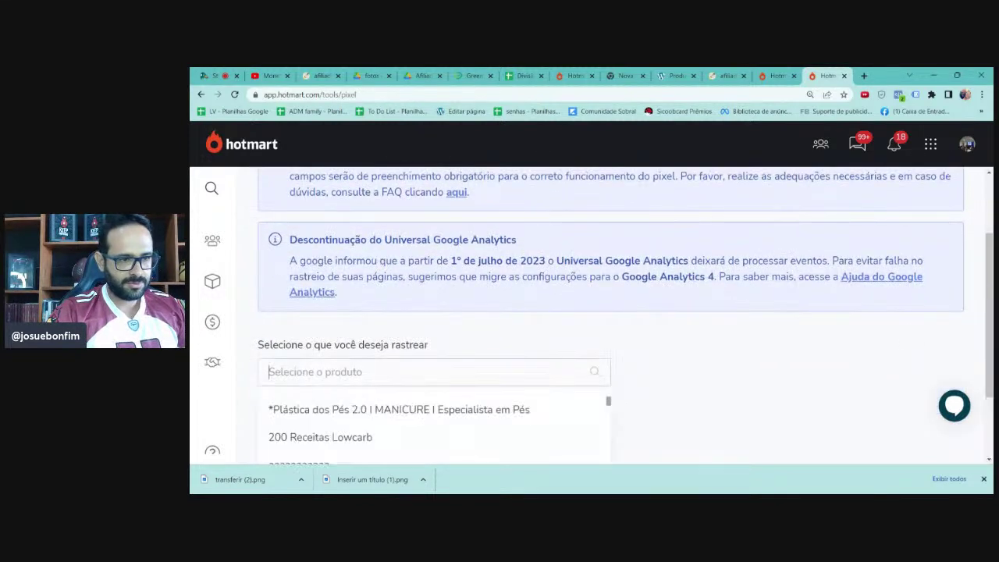
type("conf")
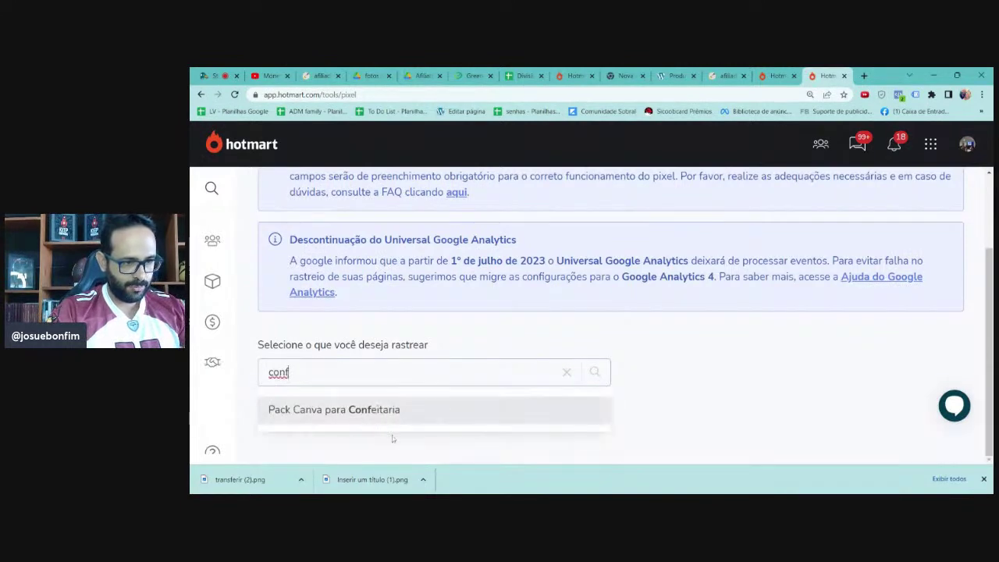
left_click(357, 418)
Step: Start a Facebook + Instagram pixel configuration for the product and paste the Facebook pixel ID
scroll(612, 313, "down", 5)
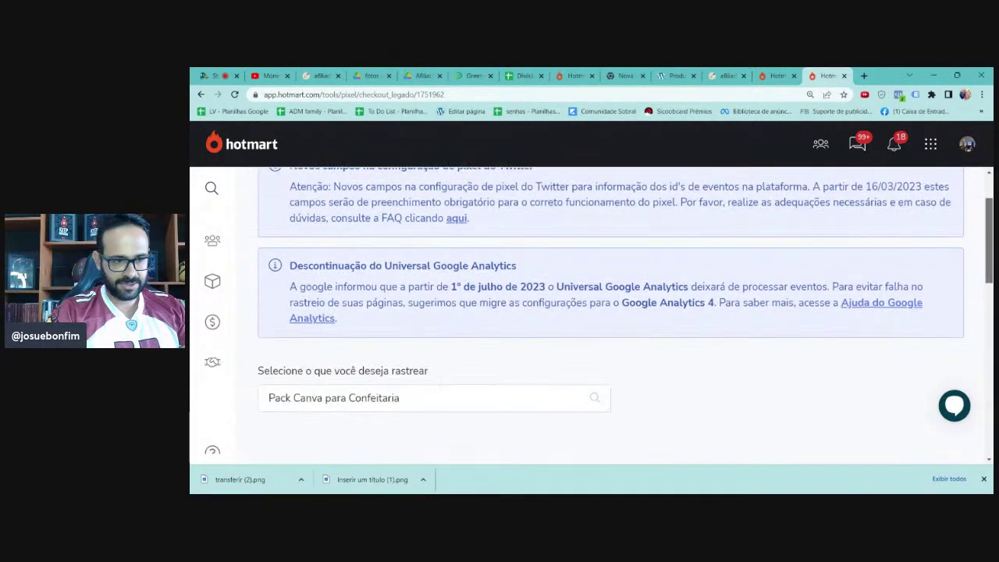
scroll(612, 312, "down", 5)
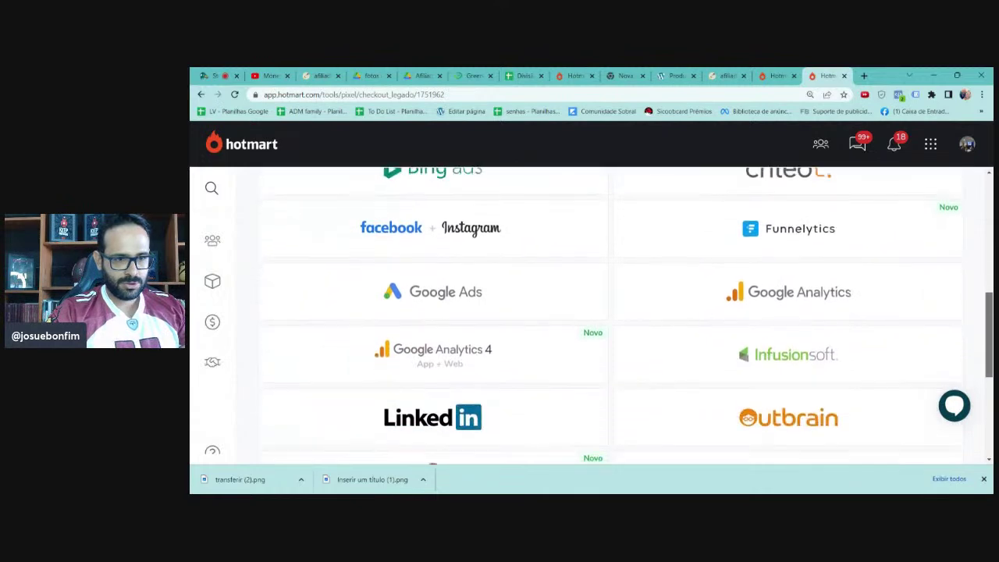
scroll(656, 313, "up", 10)
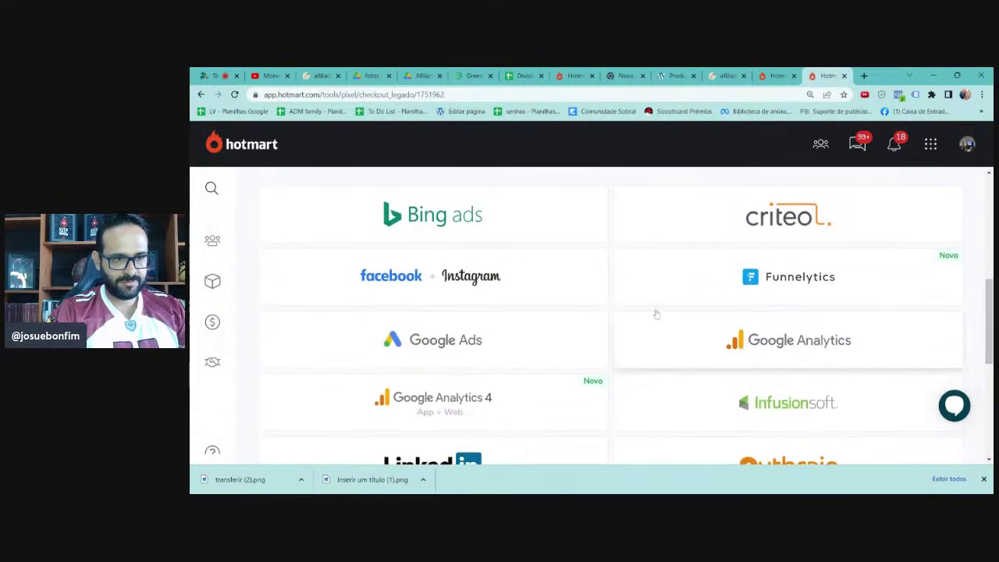
left_click(396, 278)
left_click(786, 261)
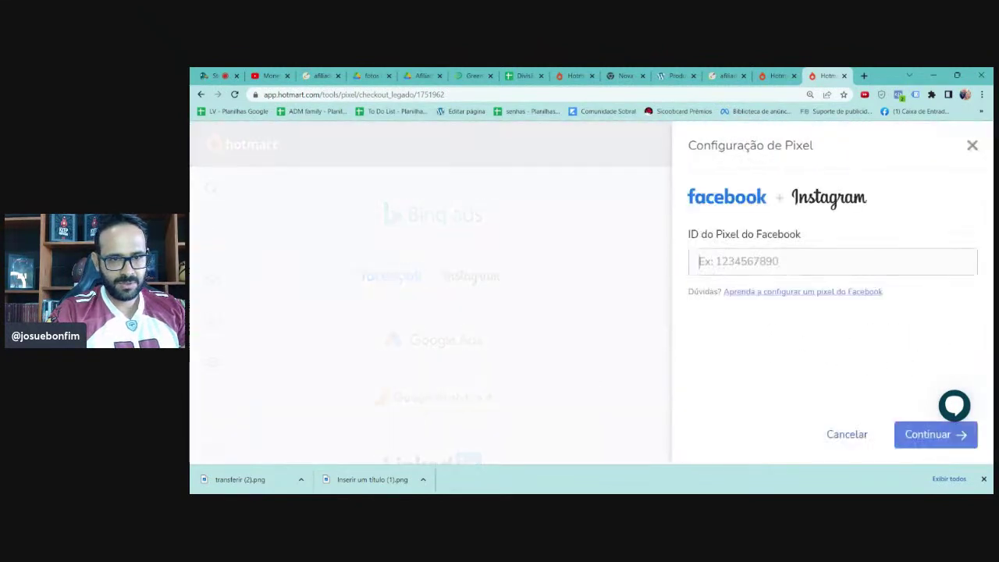
key("ctrl+v")
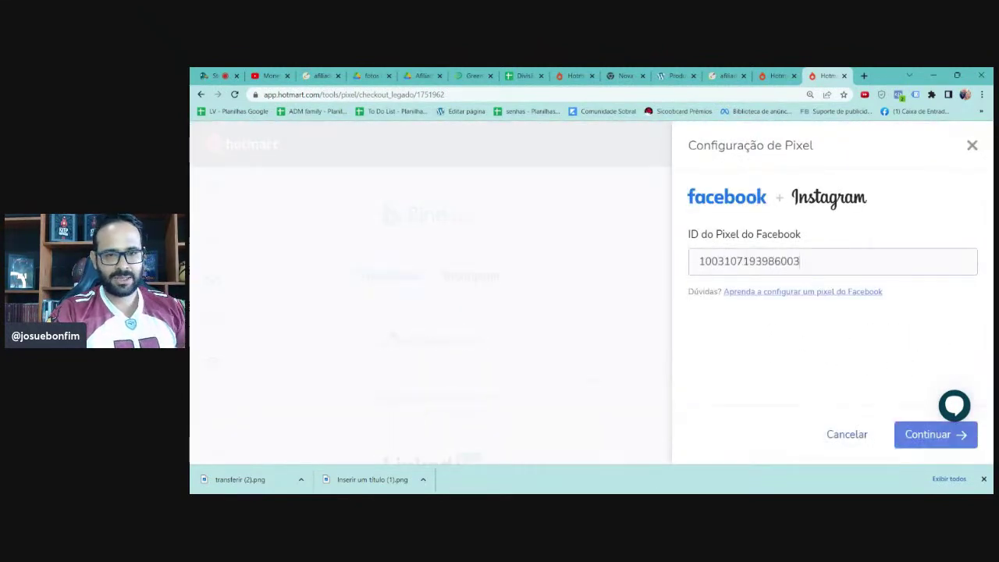
Step: Keep the preselected events, choose Não for sending events from an own domain, and save the pixel
left_click(937, 439)
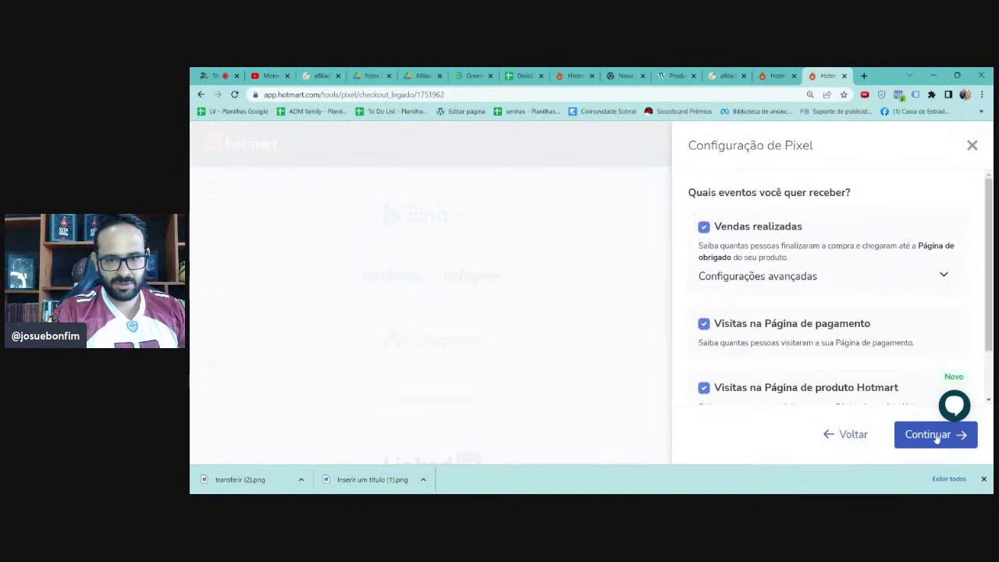
left_click(936, 438)
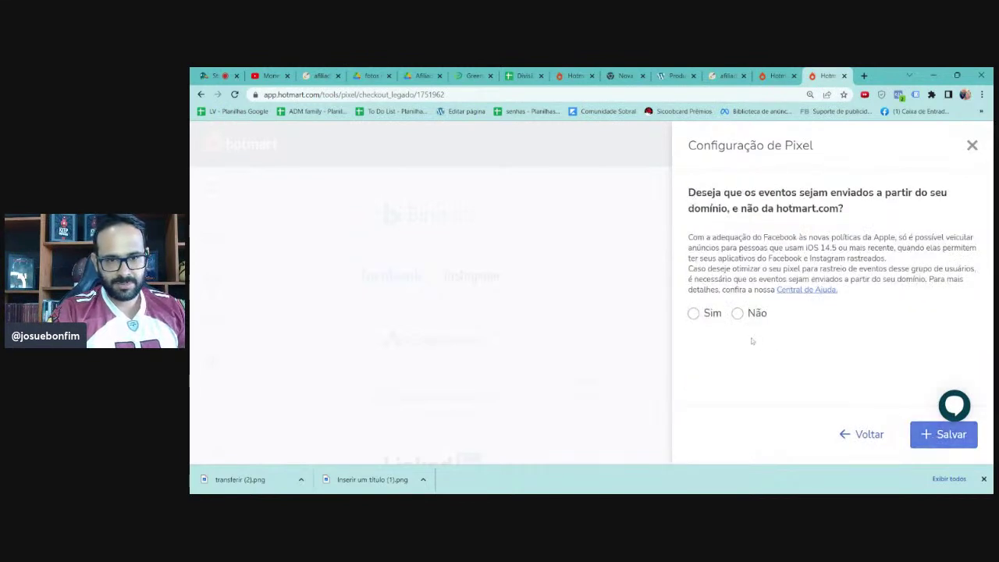
left_click(738, 313)
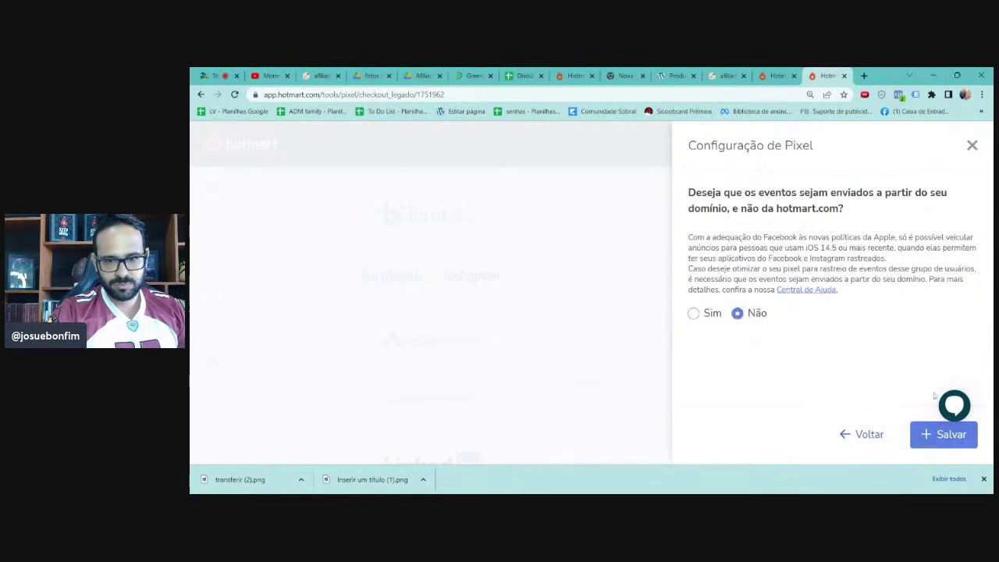
left_click(941, 439)
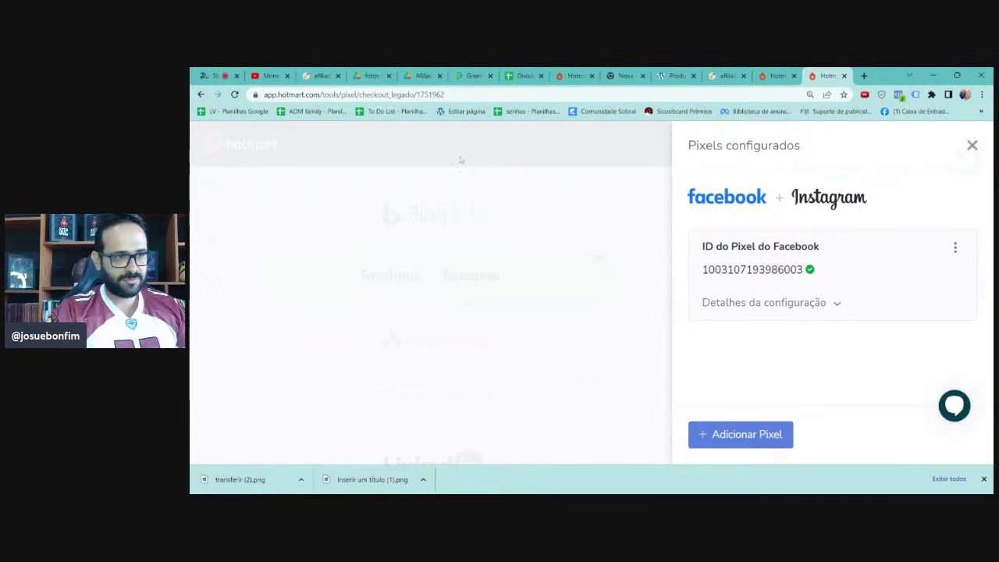
Step: Switch through StreamYard to the Meta business settings and give the second listed person full control (Gerenciar pixel) of the Pack Confeitaria pixel
left_click(222, 73)
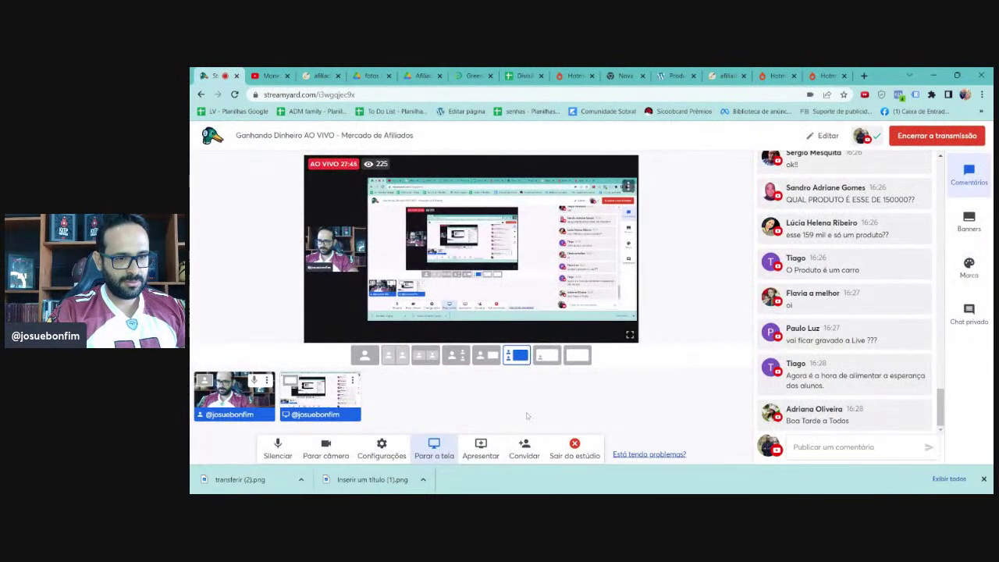
left_click(480, 451)
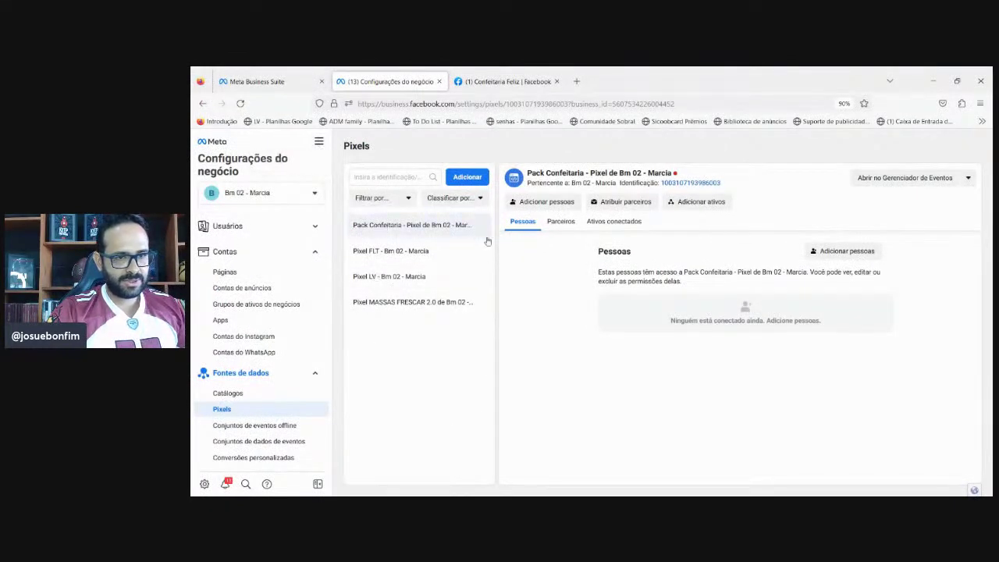
left_click(530, 202)
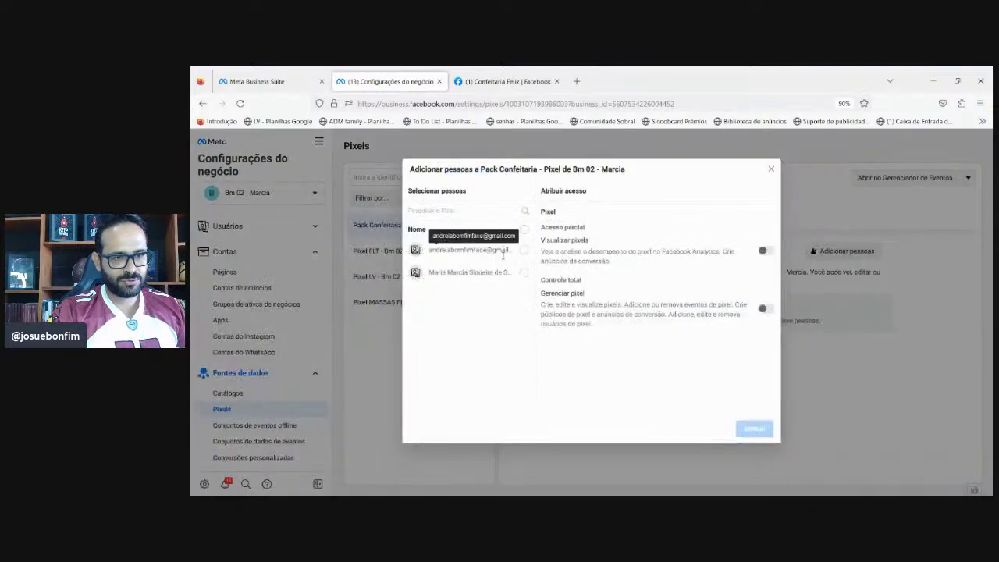
left_click(523, 280)
left_click(768, 309)
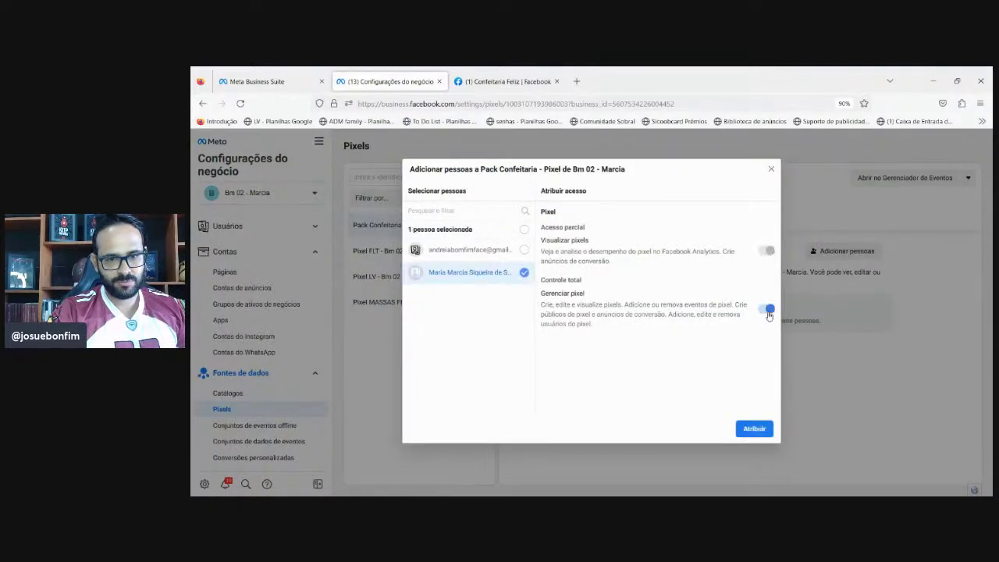
left_click(753, 430)
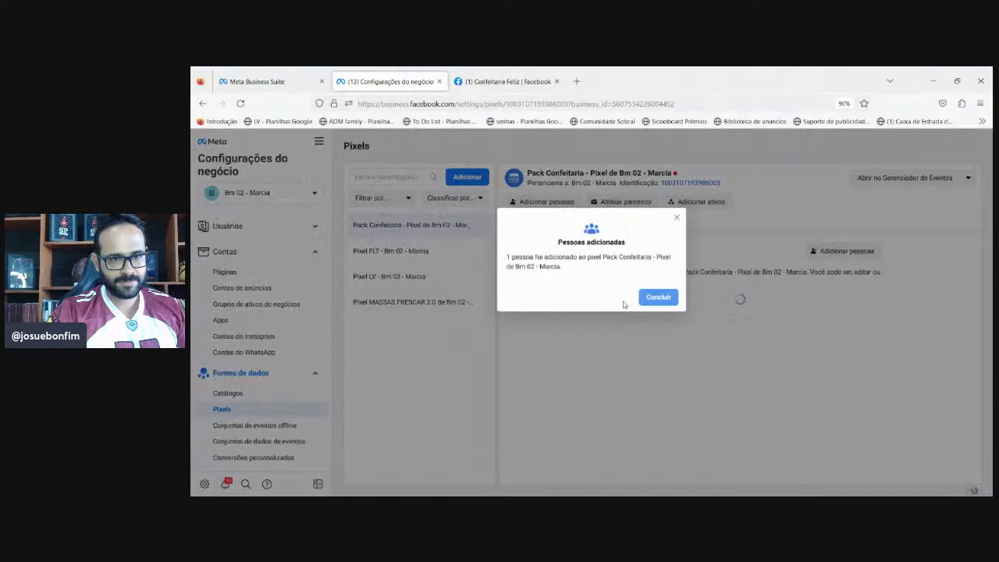
left_click(658, 299)
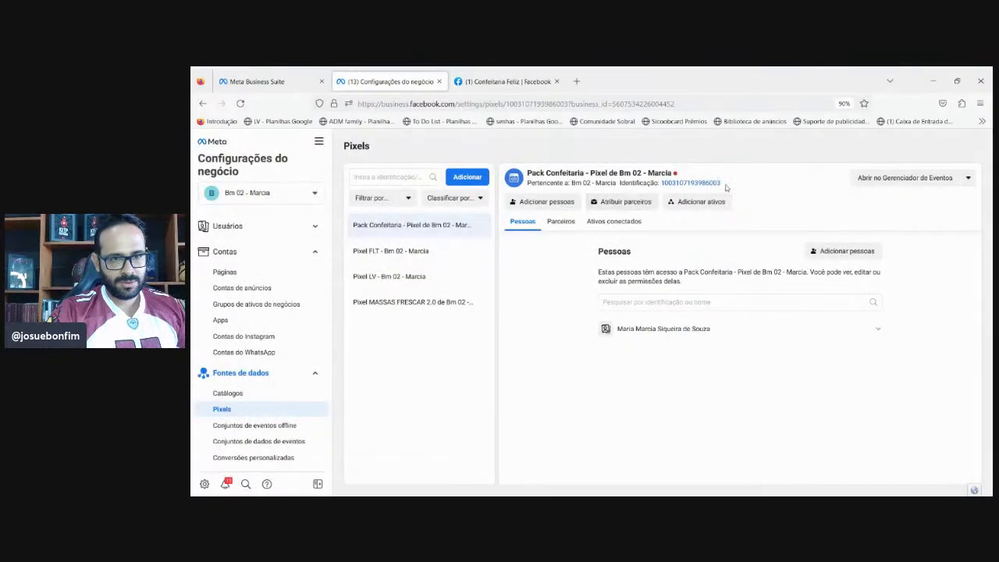
Step: Connect the business's CA 001 ad account to the Pack Confeitaria pixel as an asset
left_click(701, 202)
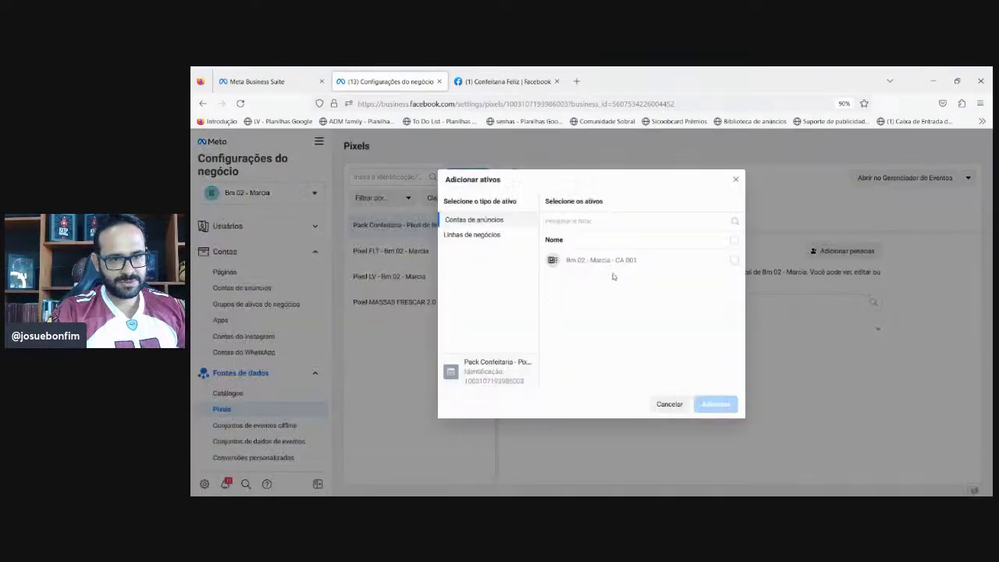
left_click(612, 269)
left_click(703, 402)
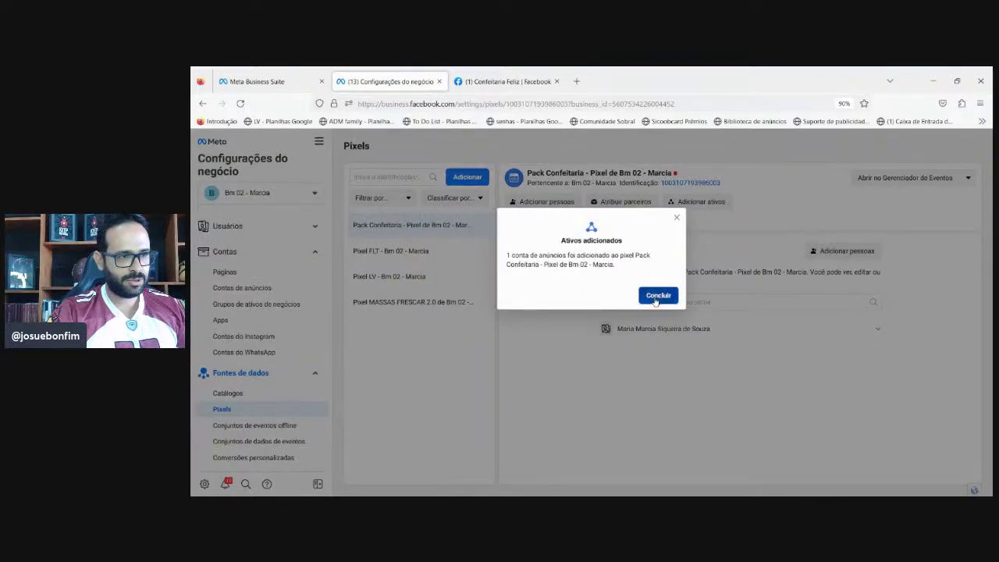
left_click(656, 297)
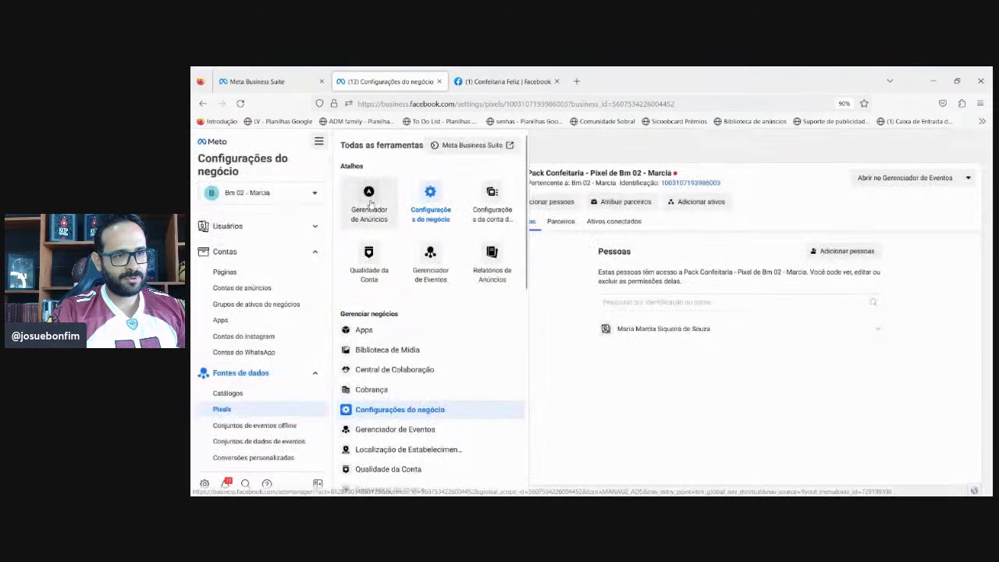
Step: Open the Ads Manager and create a new campaign with the Vendas objective and the manual sales configuration
left_click(369, 198)
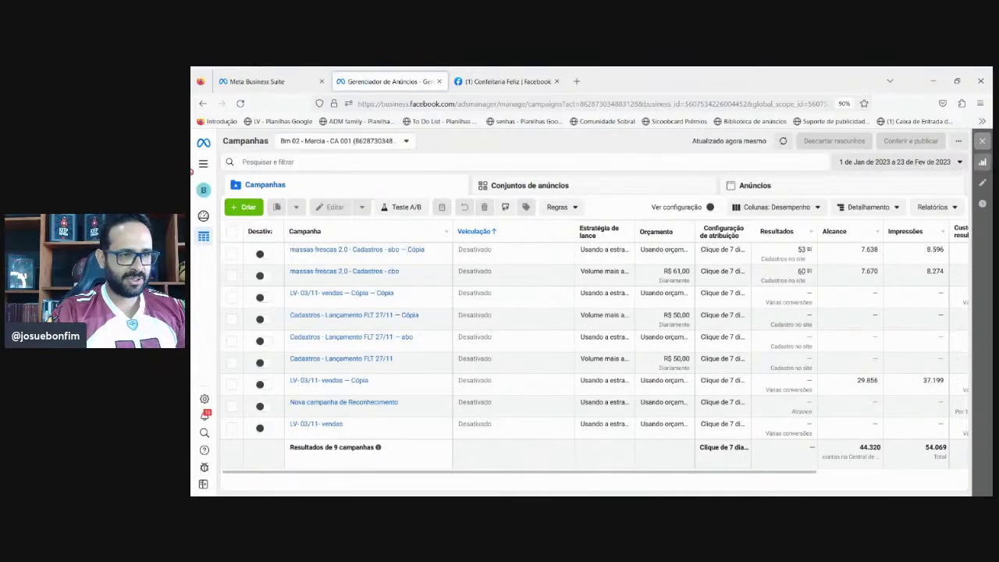
left_click(247, 208)
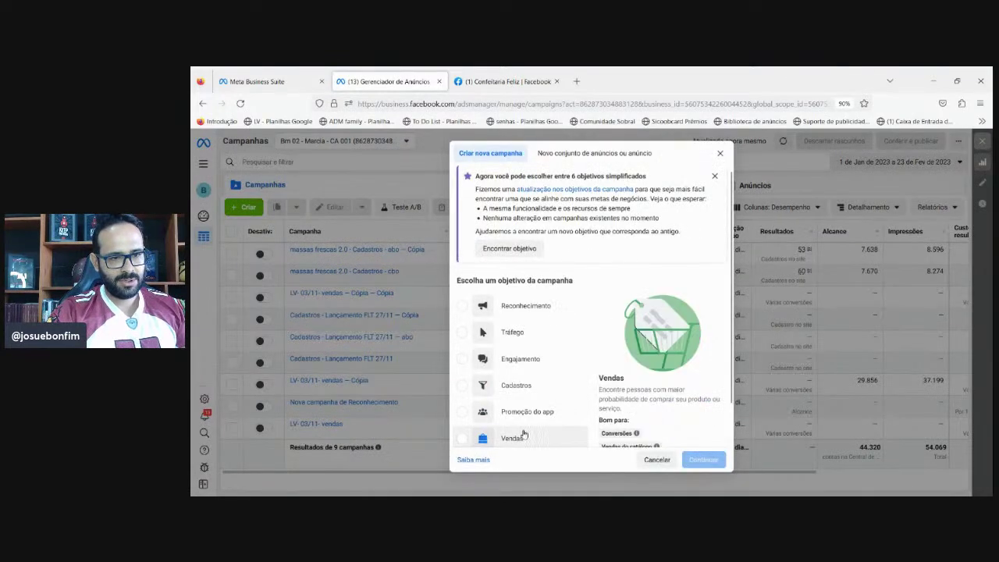
left_click(515, 438)
left_click(703, 458)
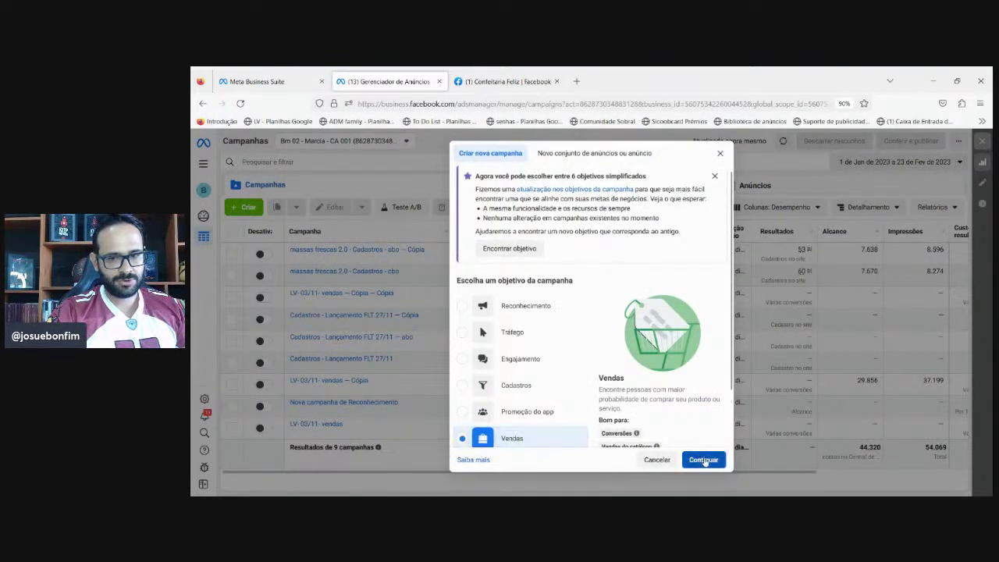
left_click(503, 367)
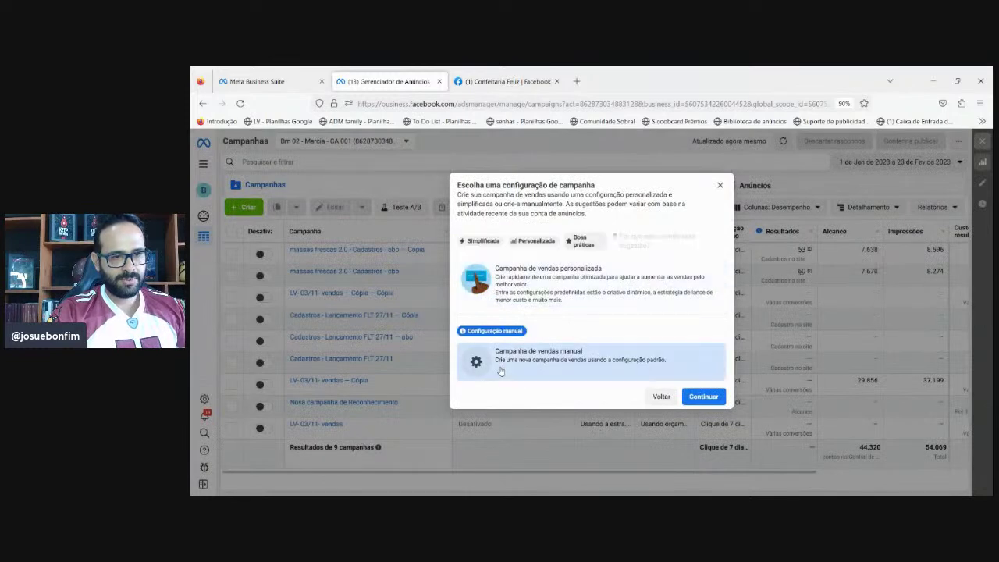
left_click(701, 400)
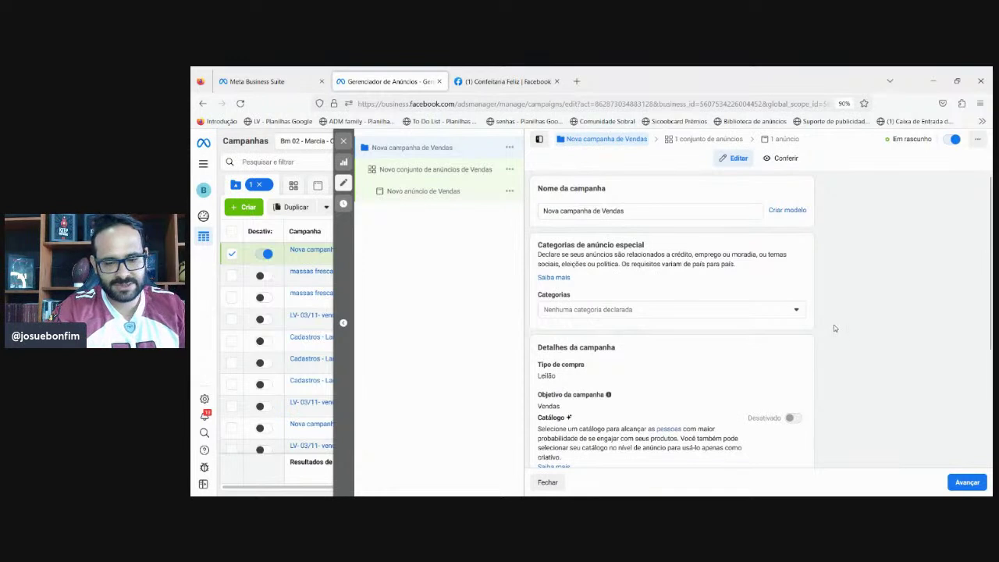
scroll(833, 327, "down", 2)
scroll(833, 325, "down", 2)
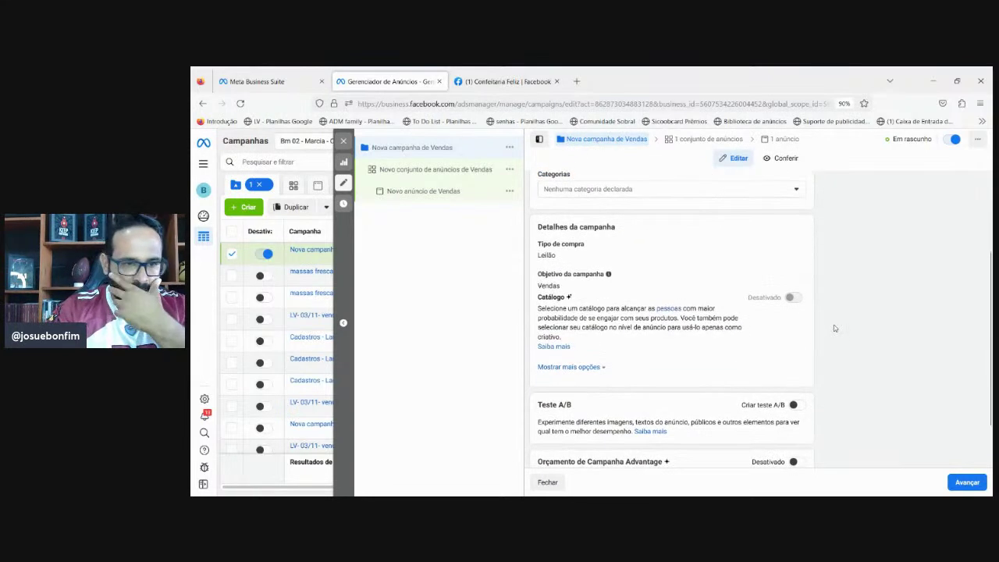
scroll(834, 325, "down", 1)
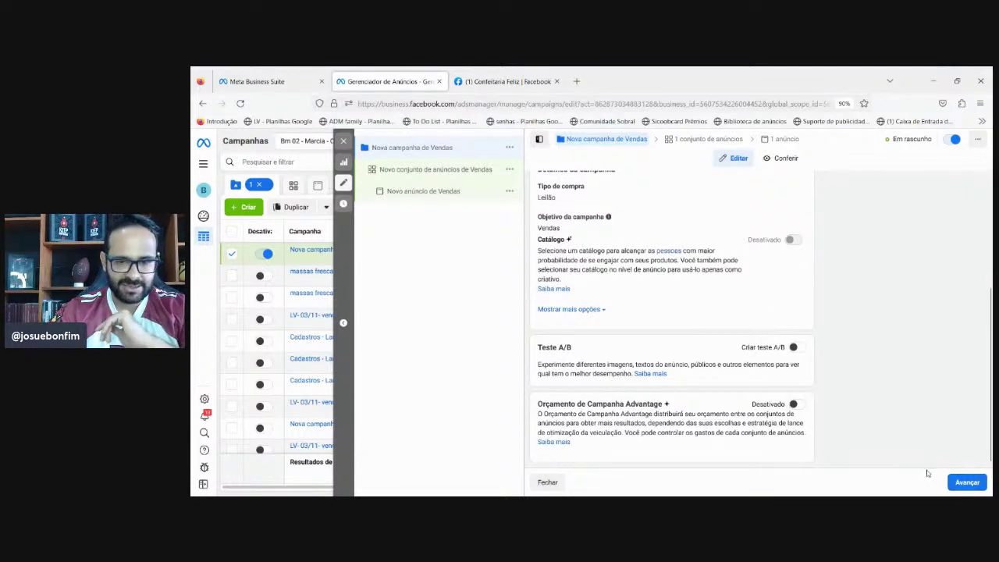
left_click(965, 482)
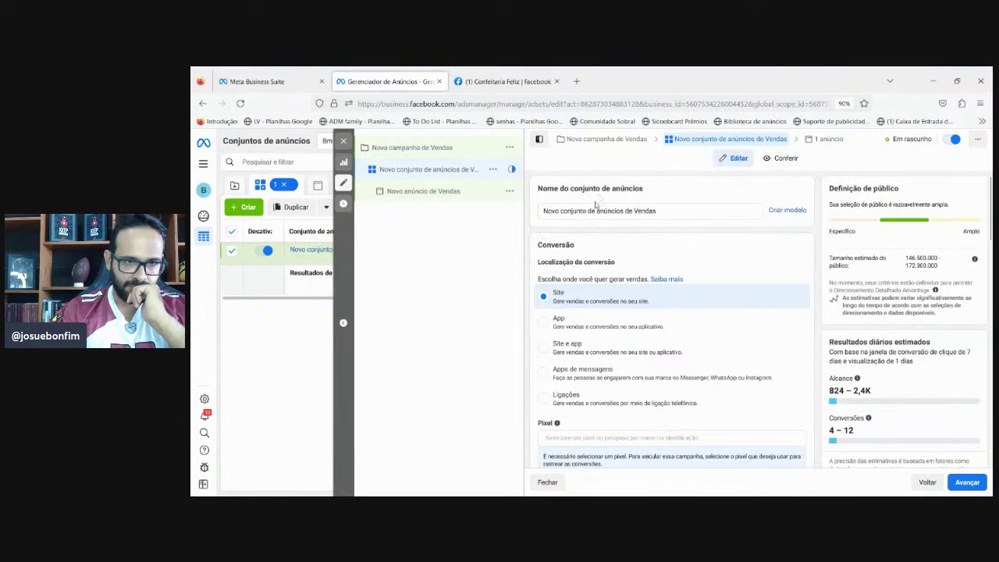
left_click(422, 147)
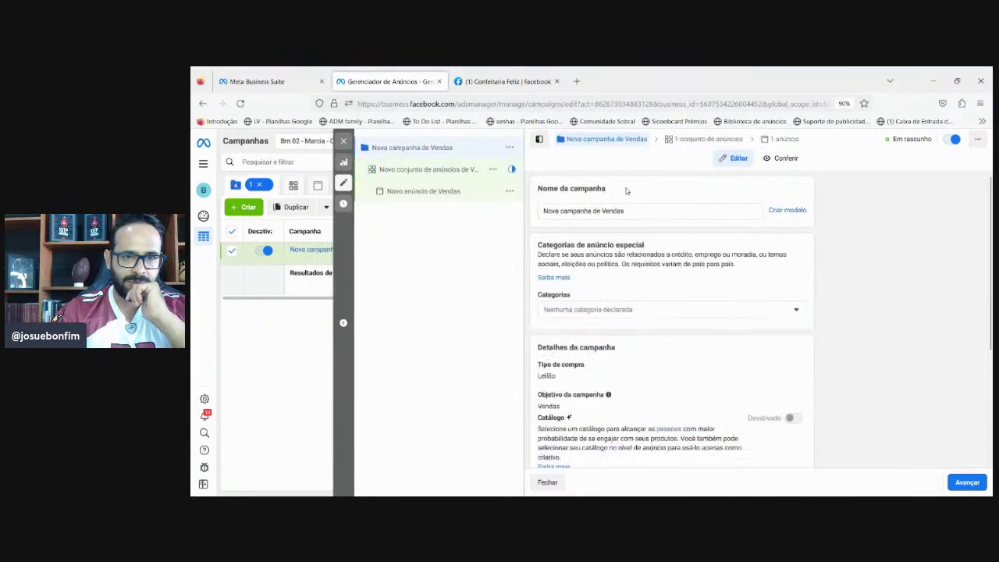
Step: Rename the campaign to "campanha de Vendas - confeitaria"
left_click(559, 211)
key("ctrl+a")
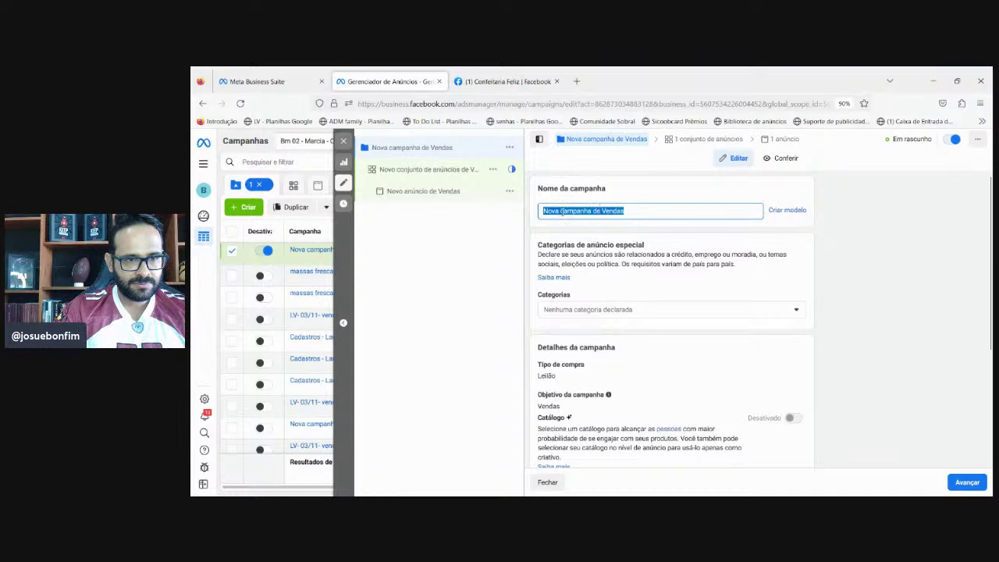
left_click(559, 212)
key("BackSpace")
key("BackSpace")
key("BackSpace")
key("BackSpace")
key("BackSpace")
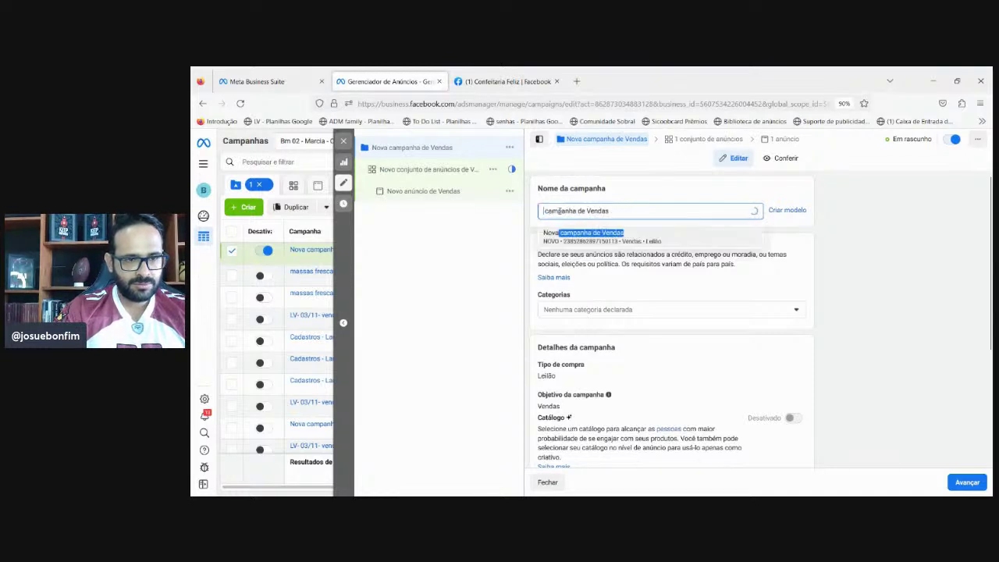
left_click(629, 210)
type("- confeitaria")
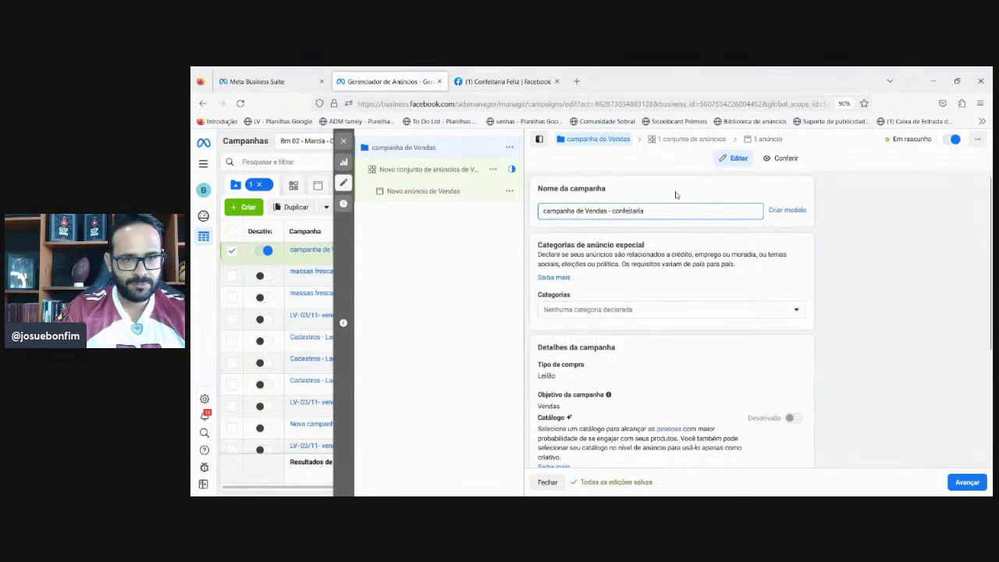
Step: Advance to the ad set and select the Pack Confeitaria pixel with Comprar as the conversion event
left_click(965, 481)
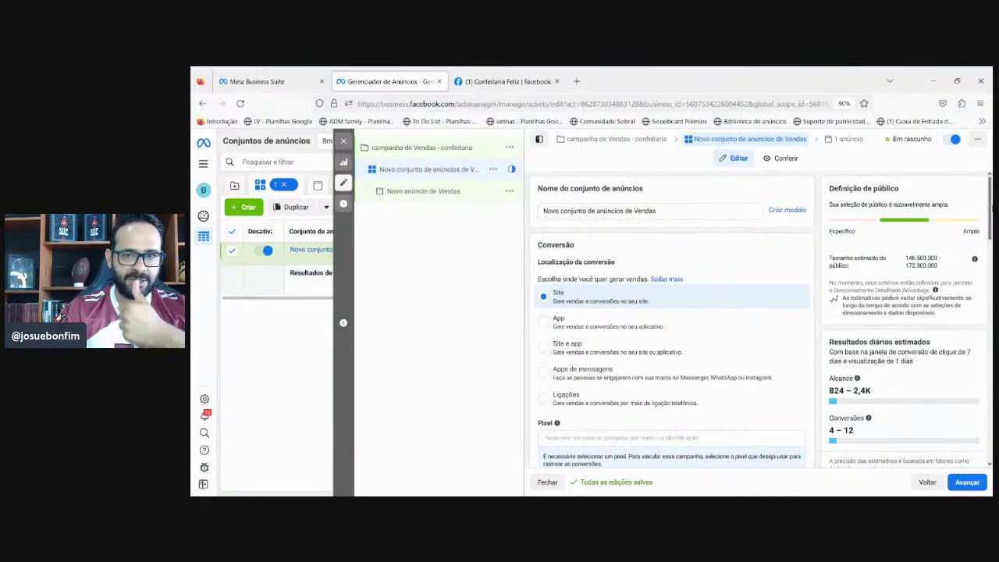
scroll(671, 316, "down", 1)
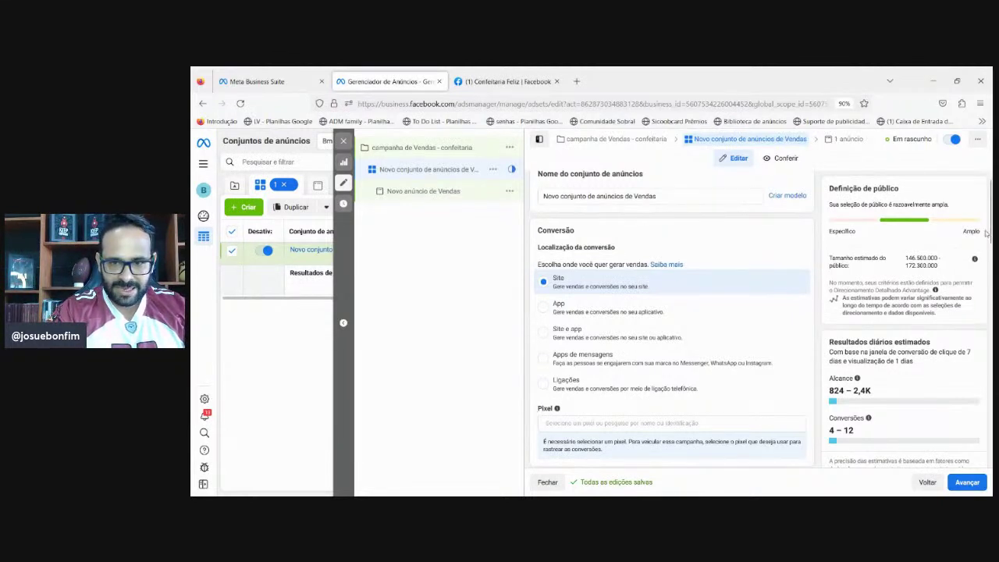
scroll(986, 232, "down", 1)
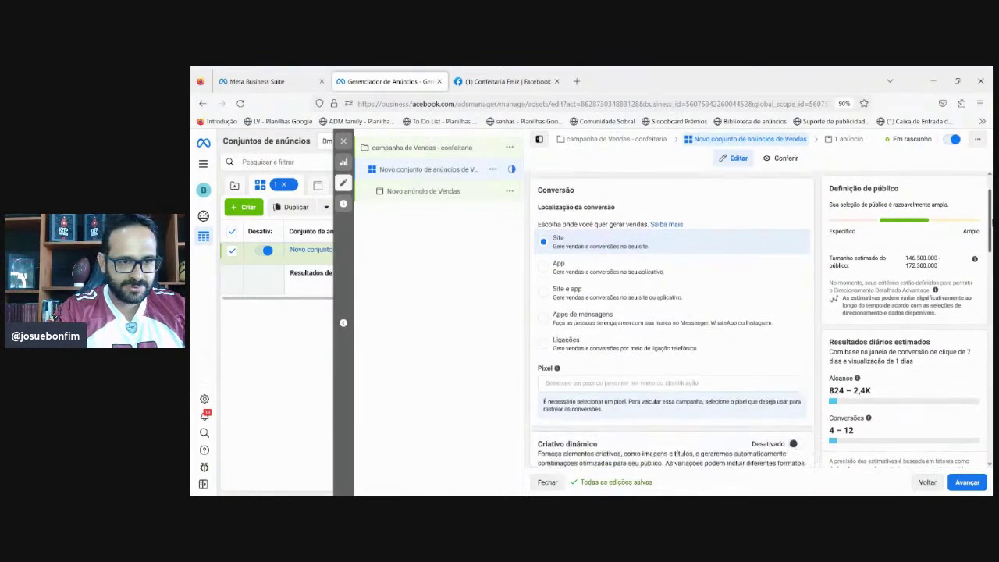
scroll(530, 293, "down", 3)
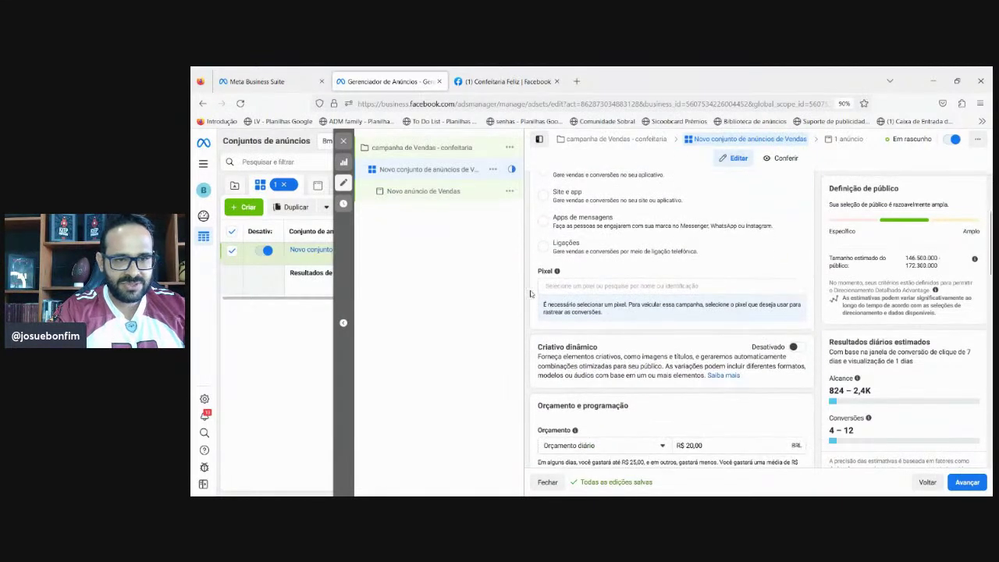
left_click(554, 287)
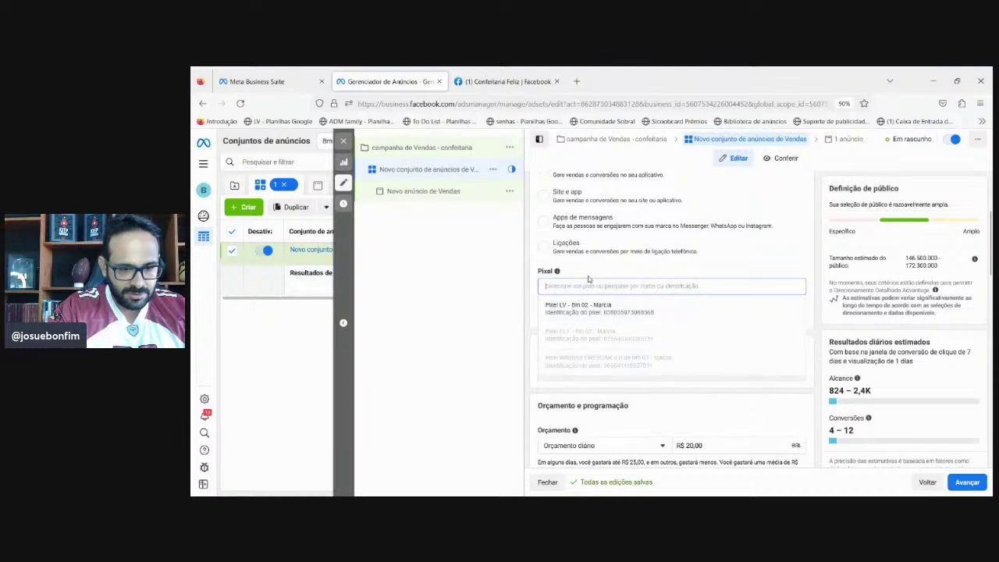
key("Return")
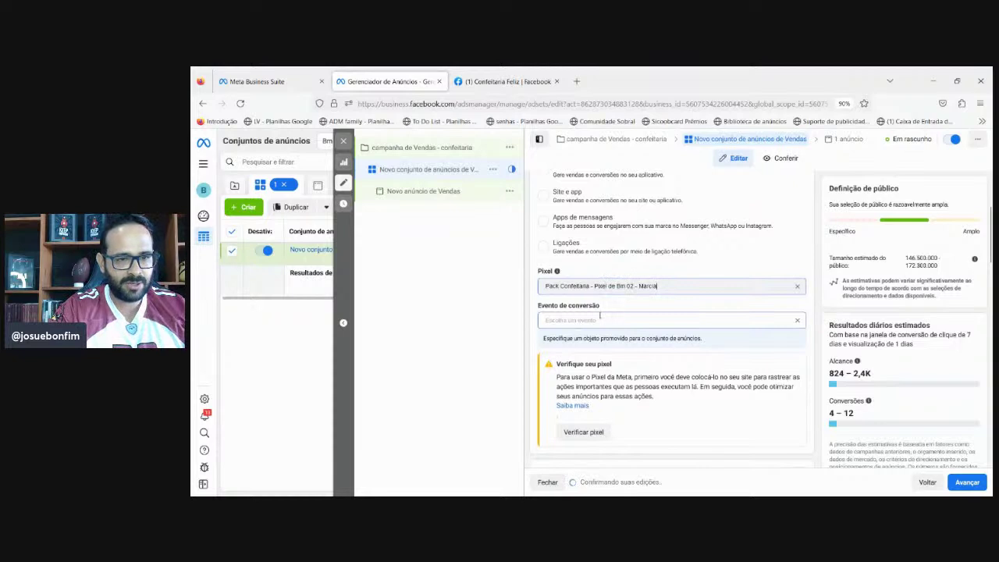
left_click(598, 318)
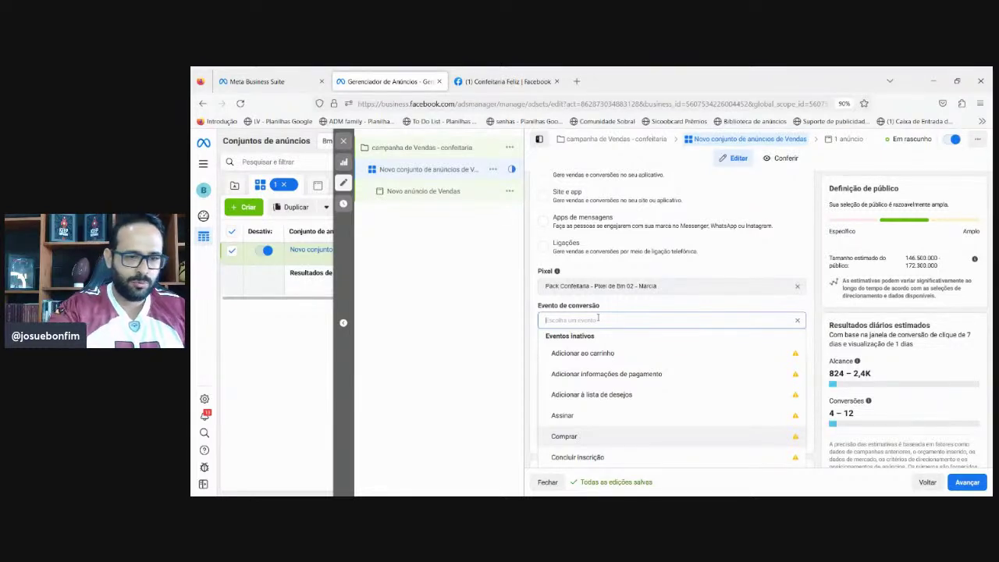
left_click(566, 439)
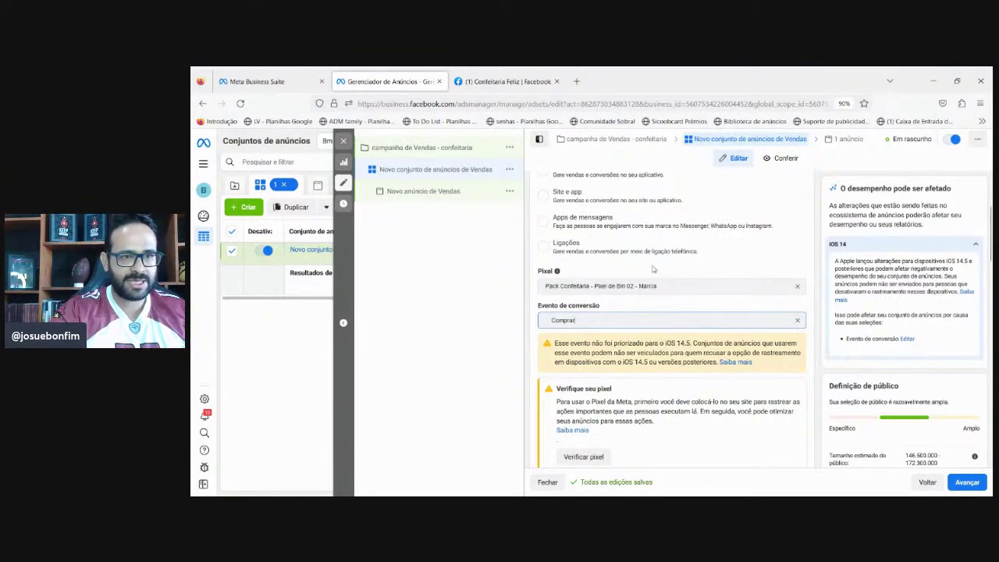
left_click(758, 274)
Step: Schedule the ad set to start on 27/2/2023 at 05:30
scroll(759, 274, "down", 1)
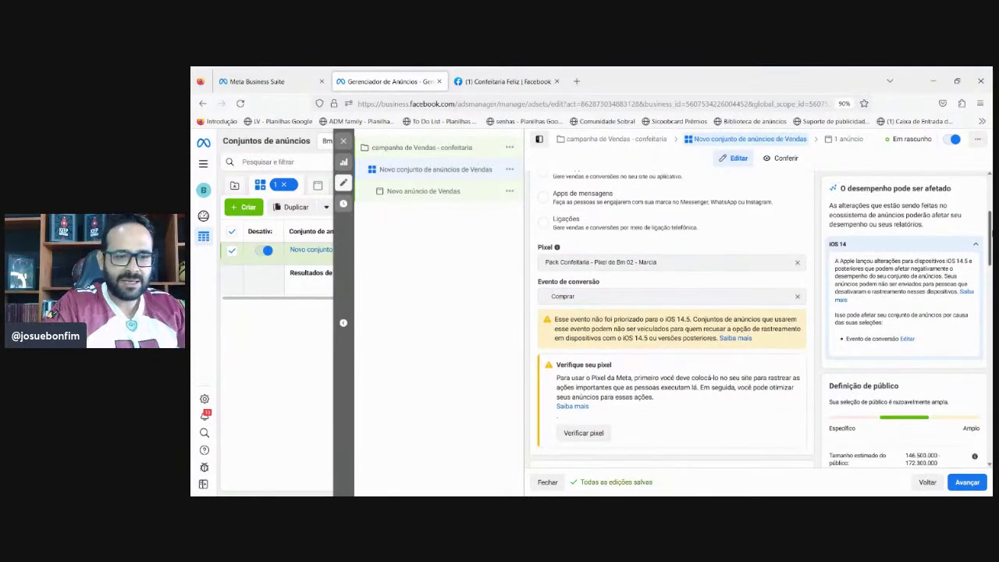
scroll(672, 320, "down", 3)
scroll(671, 320, "down", 2)
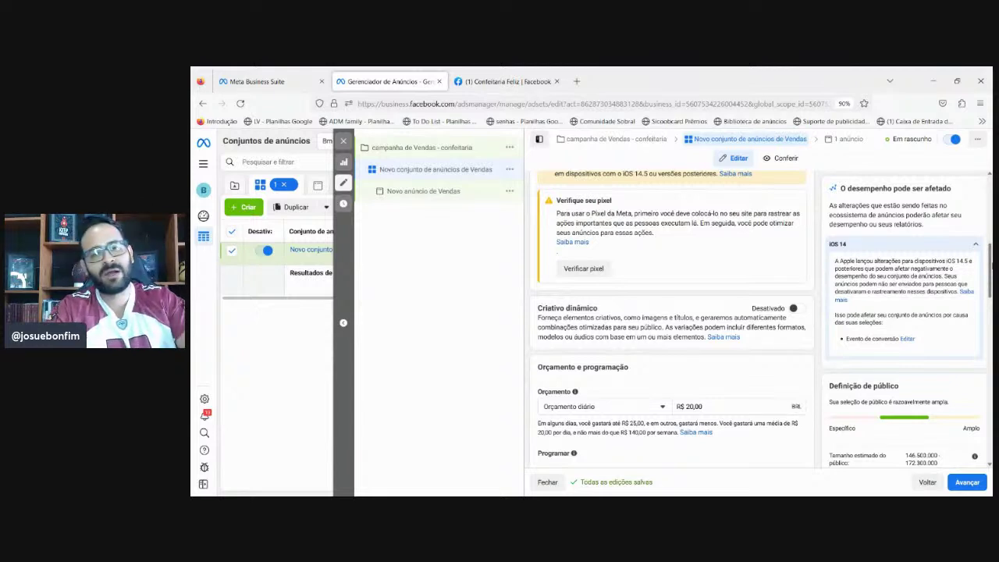
scroll(671, 318, "up", 3)
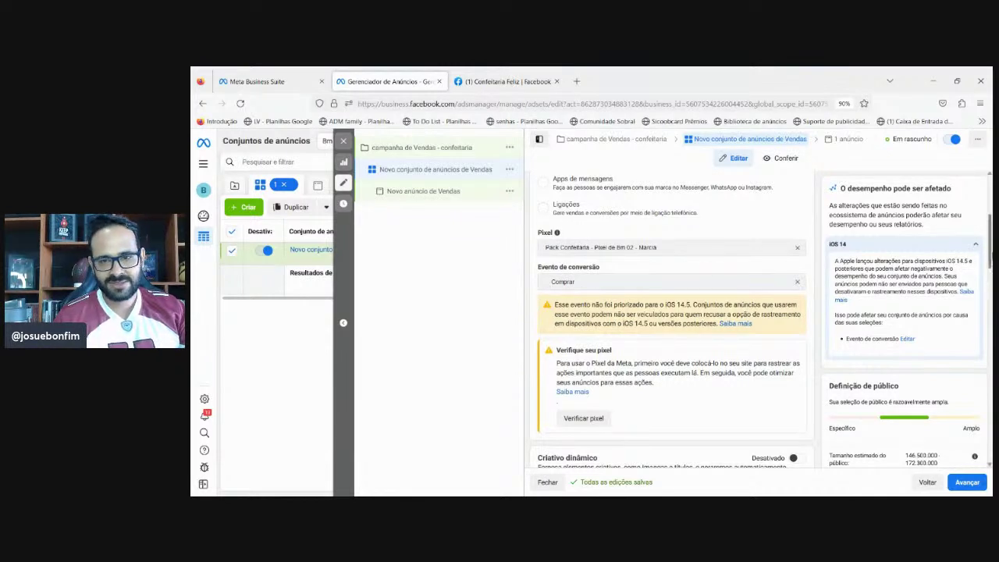
scroll(990, 266, "down", 1)
left_click_drag(990, 265, 974, 314)
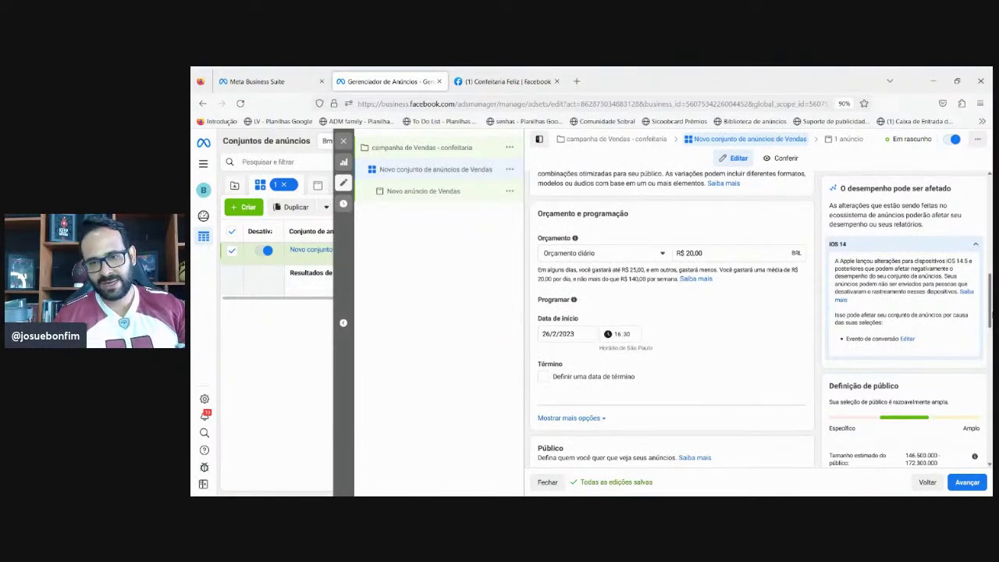
scroll(989, 320, "down", 1)
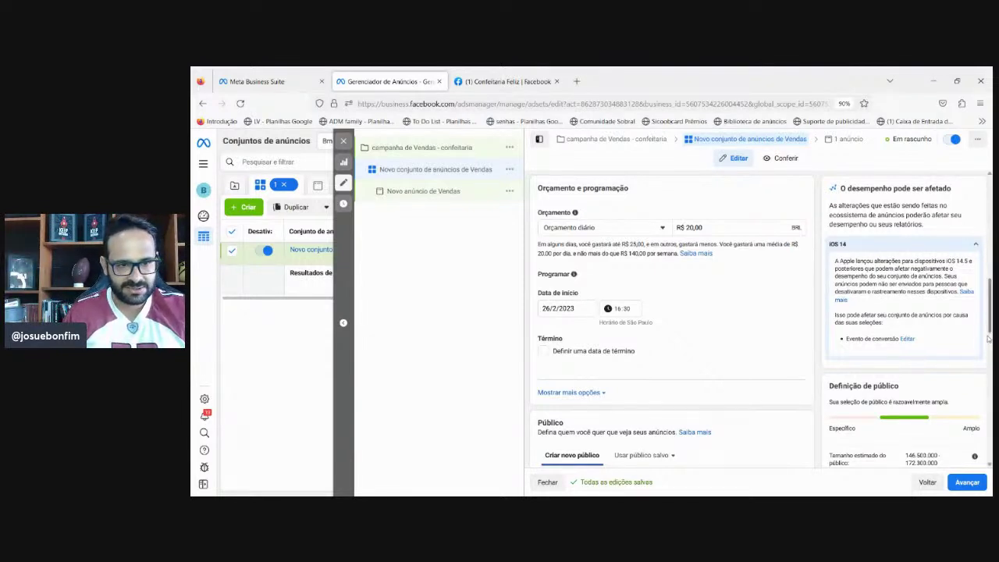
left_click(560, 309)
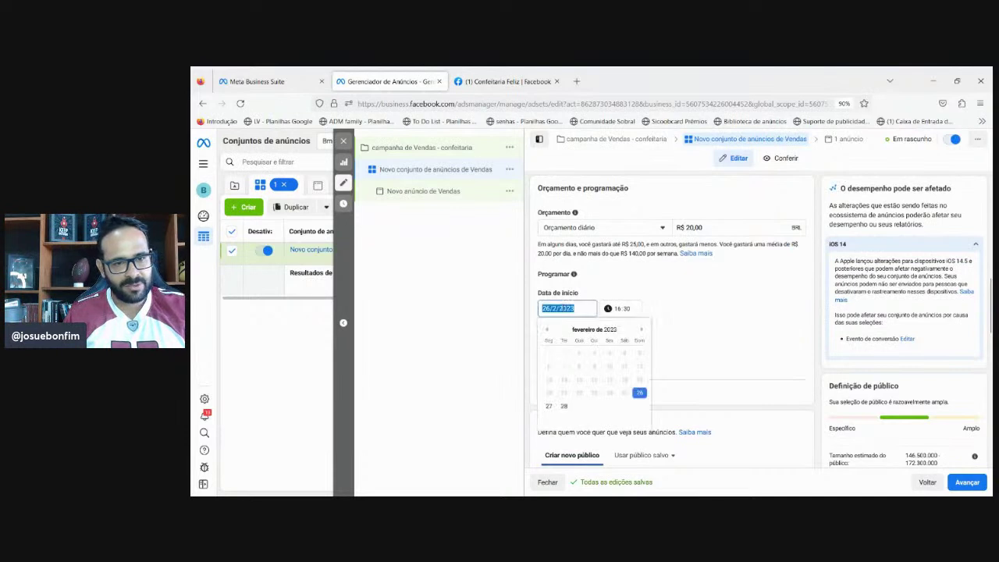
left_click(547, 407)
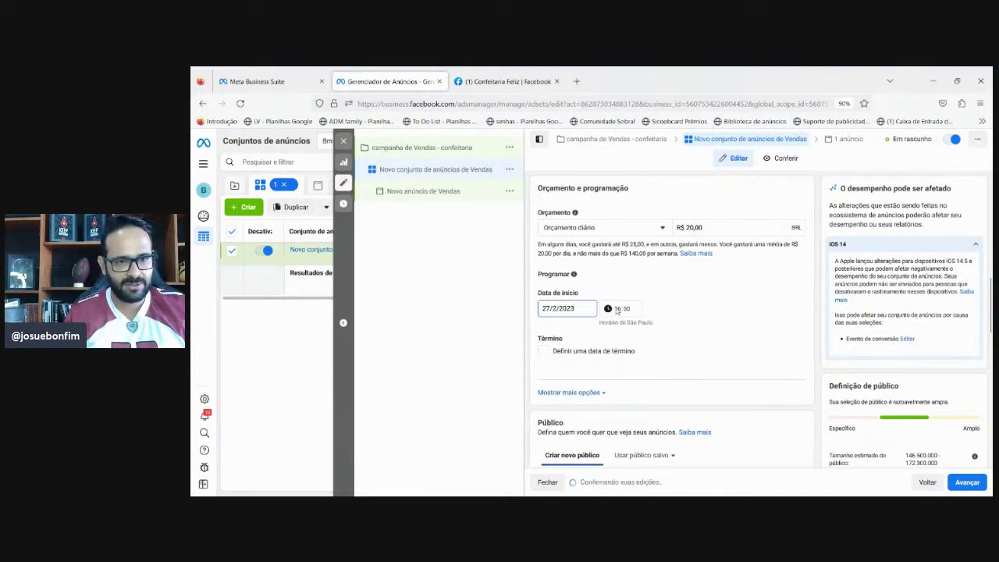
left_click(617, 310)
type("05")
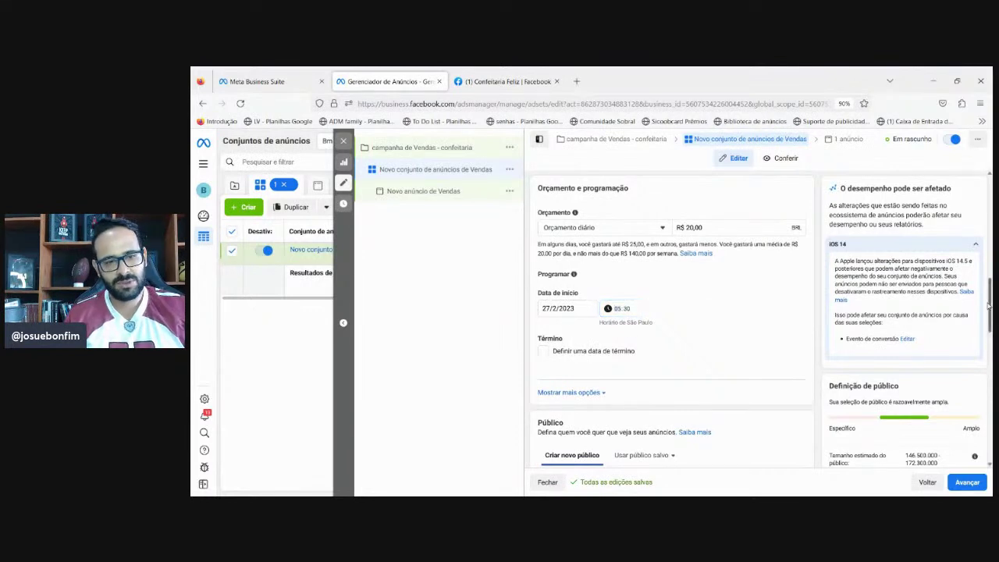
Step: Search the audience's detailed targeting for "confeit" and add the interest Confeitaria (comidas e bebidas)
scroll(981, 328, "down", 2)
scroll(981, 328, "down", 2)
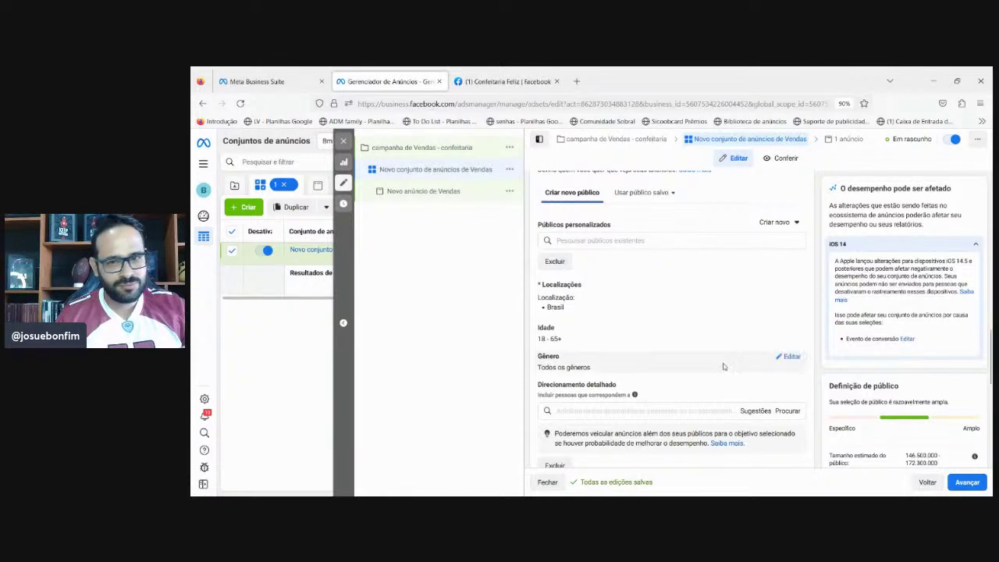
scroll(982, 375, "down", 3)
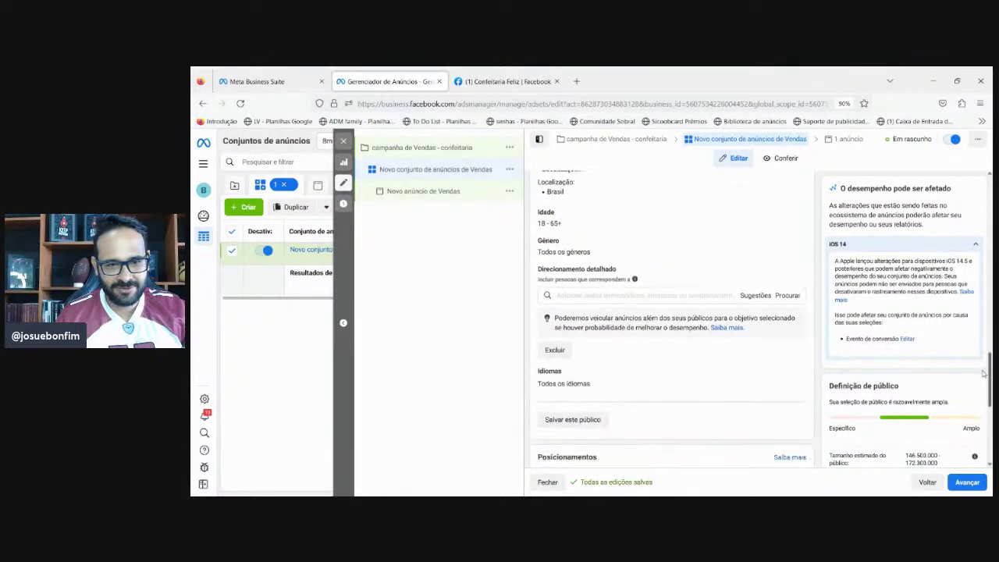
scroll(981, 374, "up", 3)
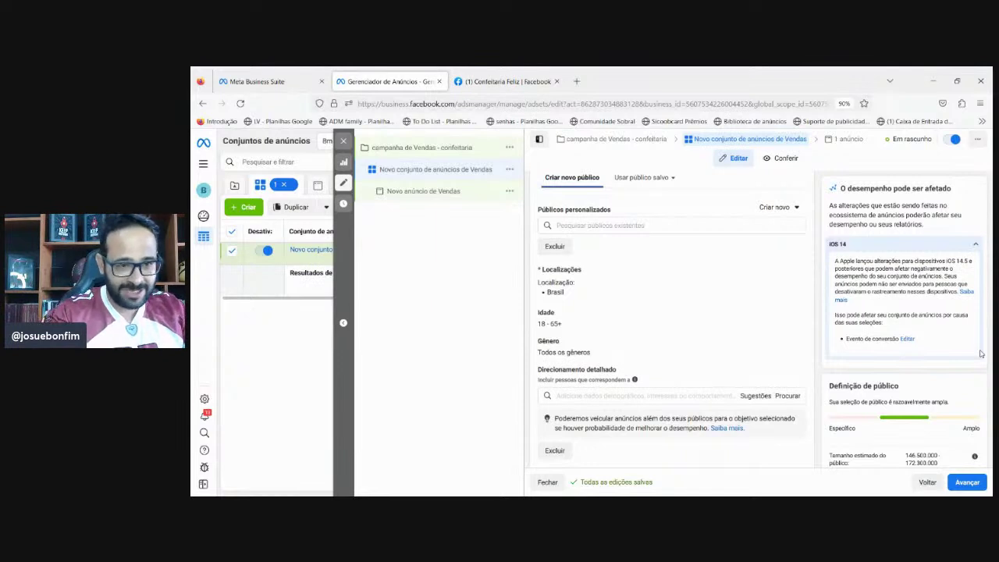
left_click(584, 396)
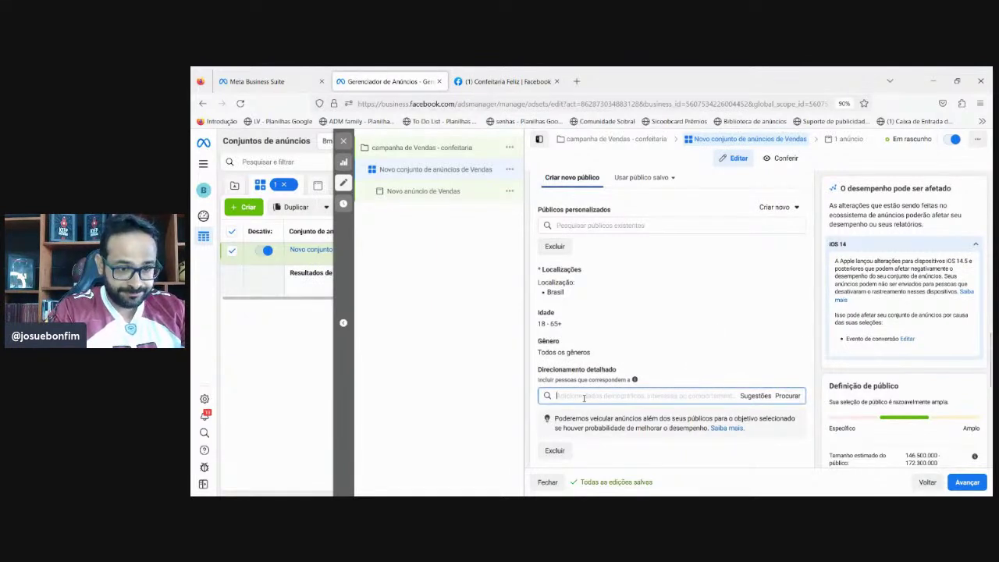
type("con")
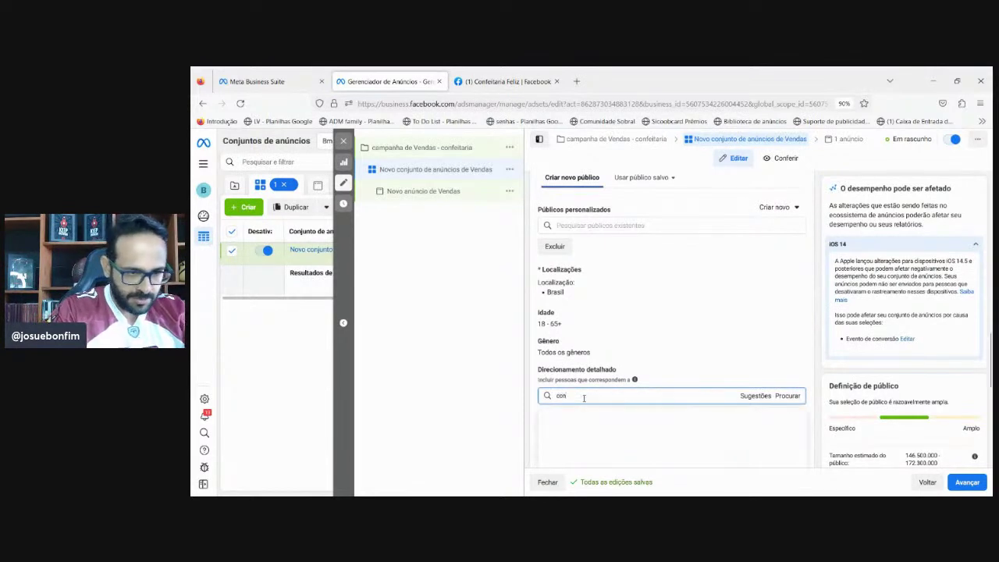
type("feit")
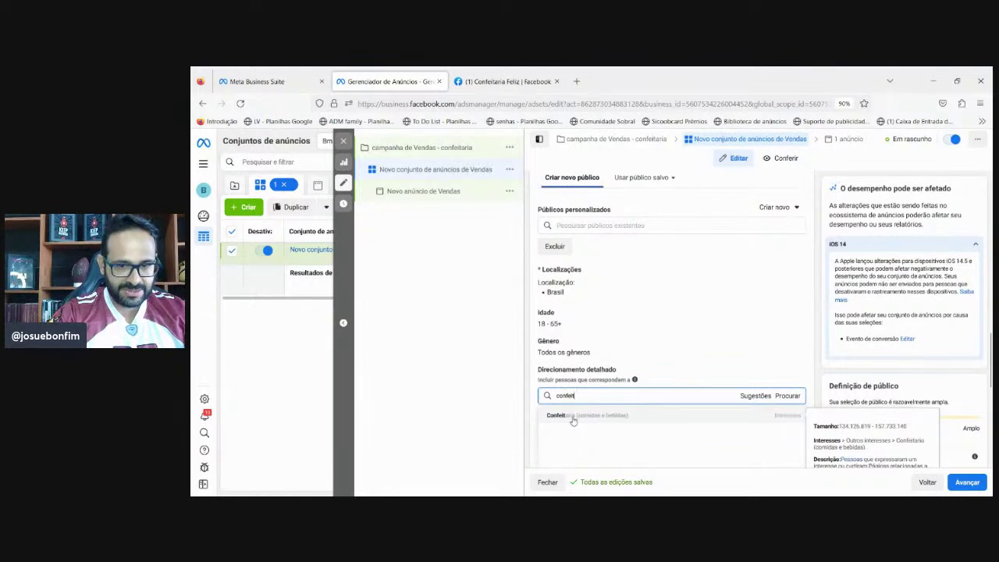
left_click(573, 418)
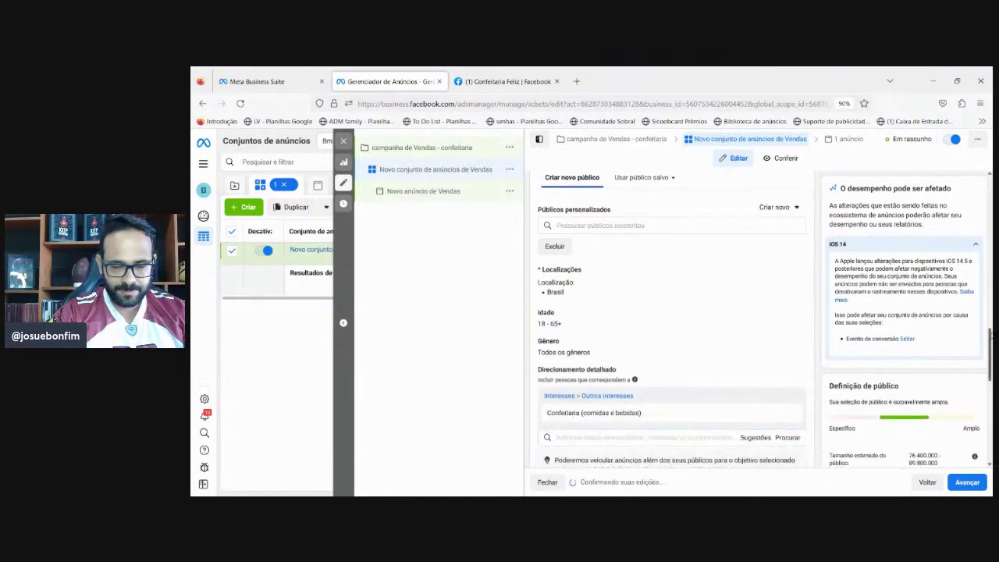
Step: Add the suggested interest Confeitaria to the audience's detailed targeting
scroll(671, 351, "down", 2)
left_click(750, 287)
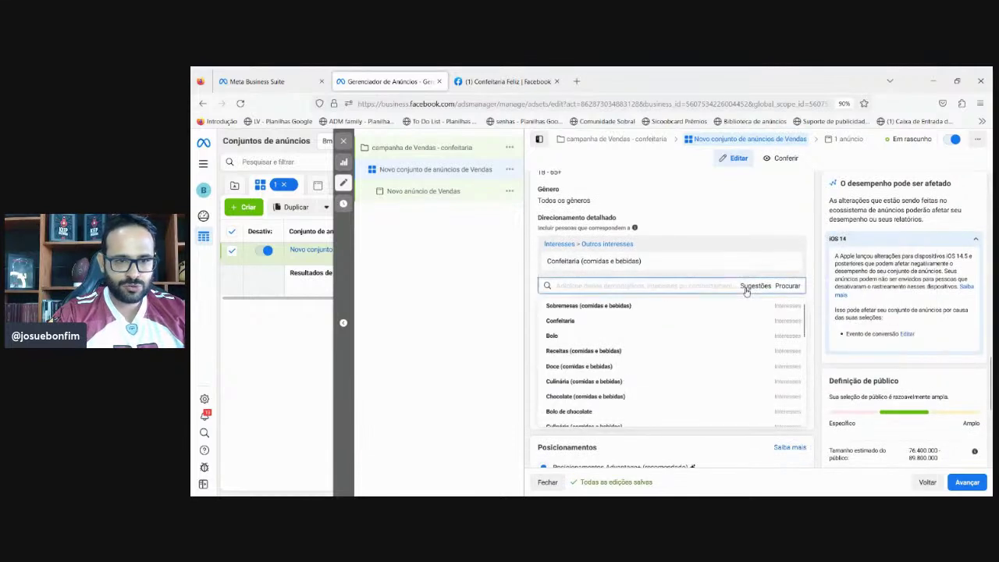
mouse_move(669, 321)
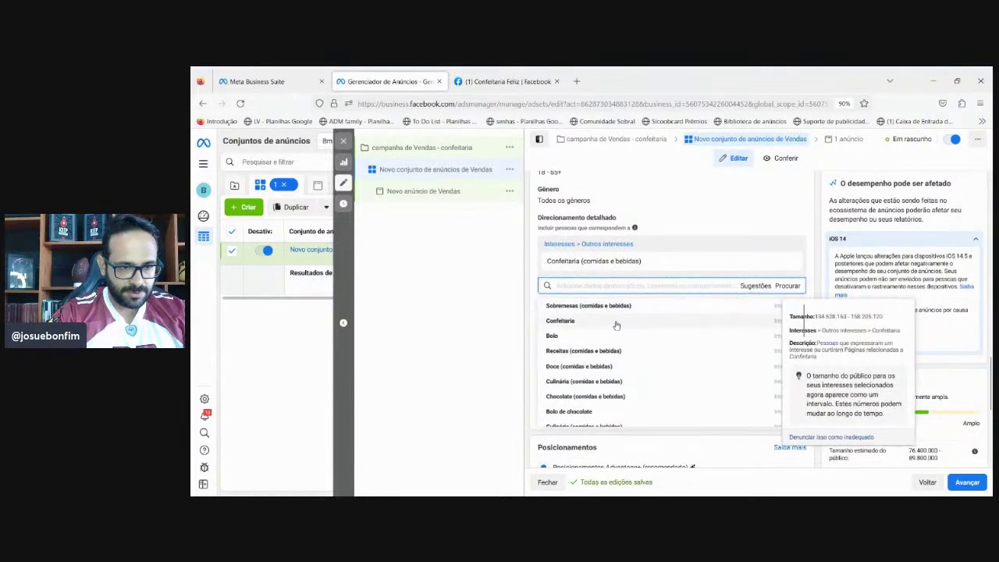
left_click(567, 322)
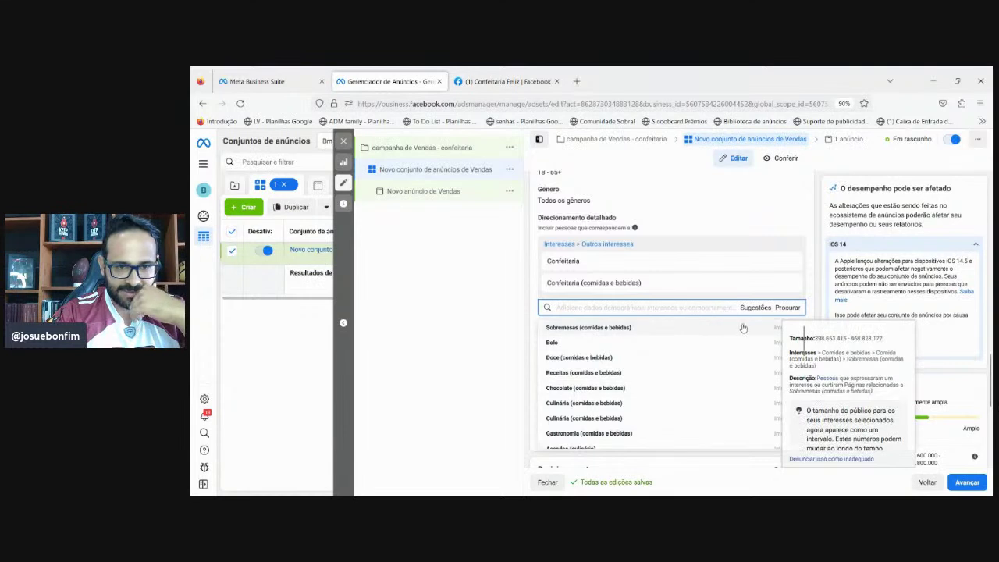
Step: Browse the Comportamentos categories in the audience's detailed targeting, including the Behaviours subcategory
left_click(784, 308)
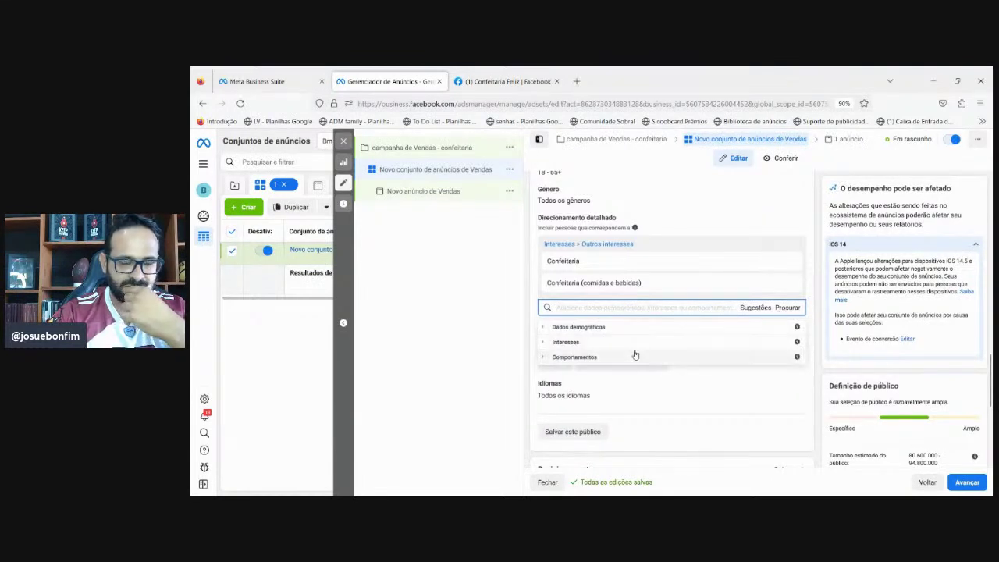
left_click(597, 356)
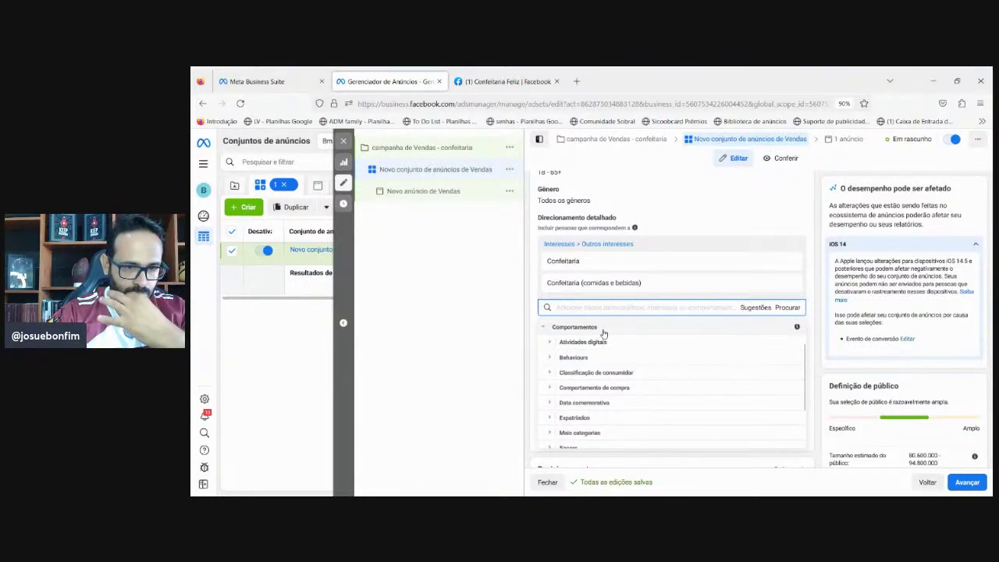
left_click(554, 357)
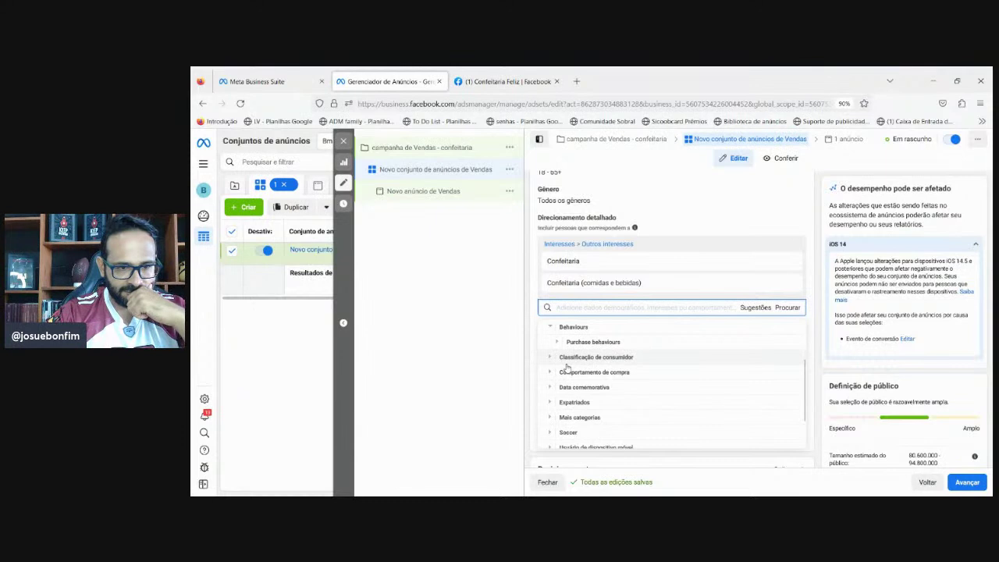
left_click_drag(805, 372, 801, 396)
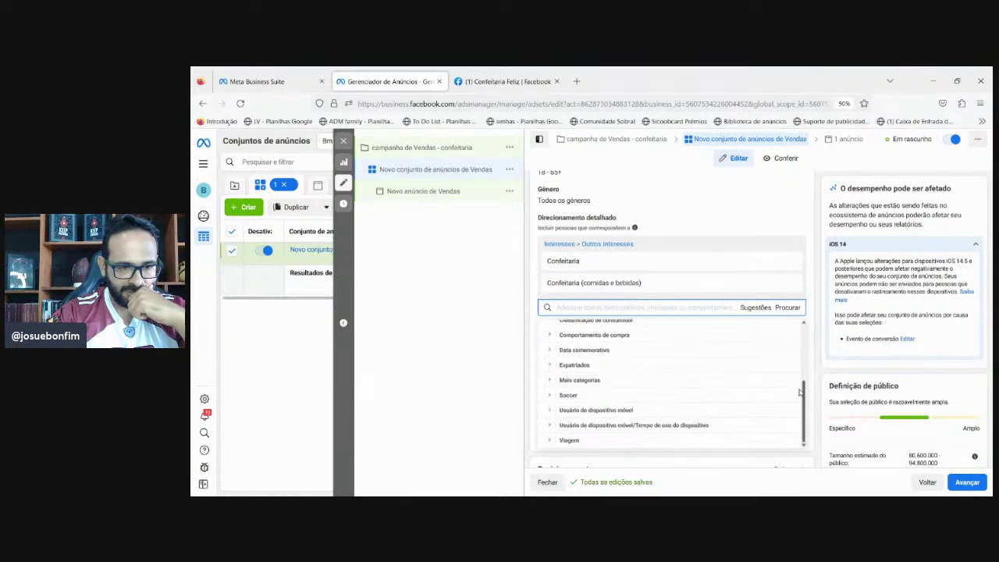
scroll(799, 398, "up", 3)
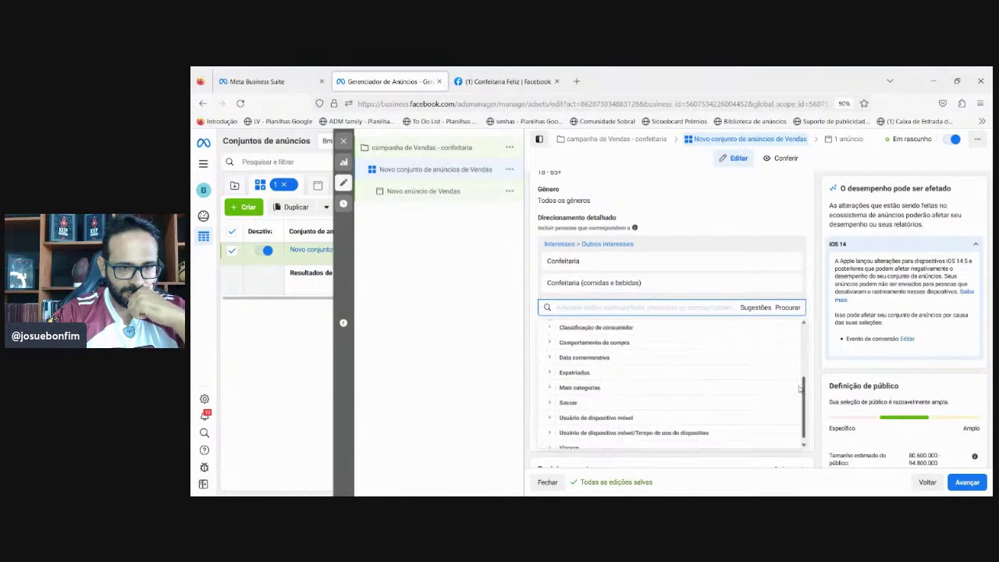
Step: Add the sector Gastronomia e restaurantes from Dados demográficos > Ocupação > Setores to the audience's detailed targeting
left_click(788, 307)
left_click(787, 308)
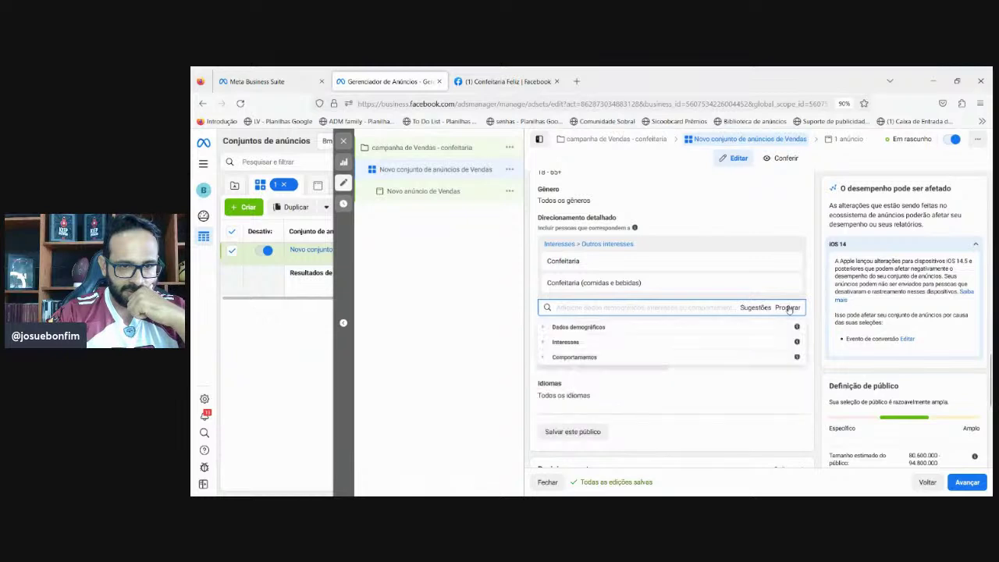
left_click(562, 330)
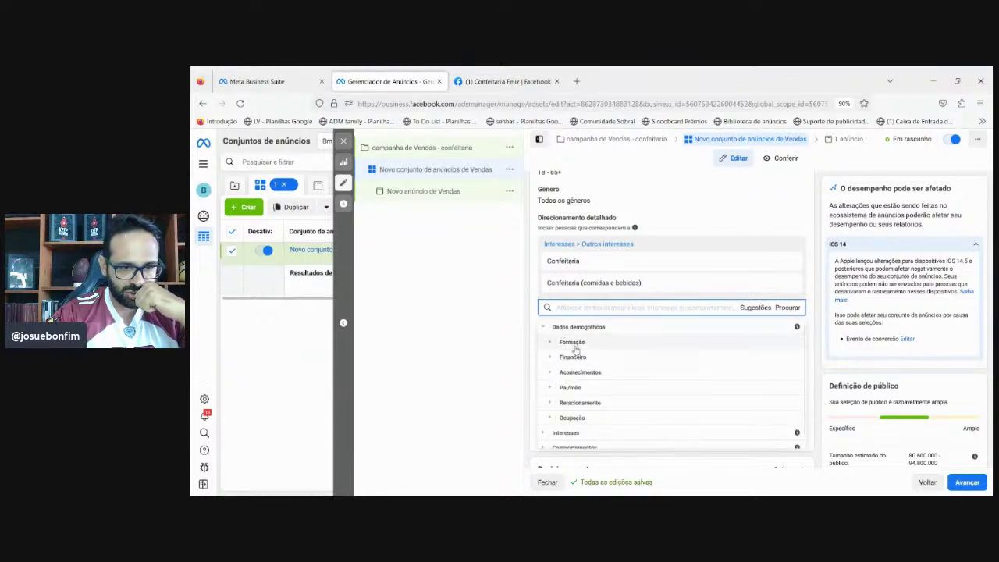
left_click(571, 417)
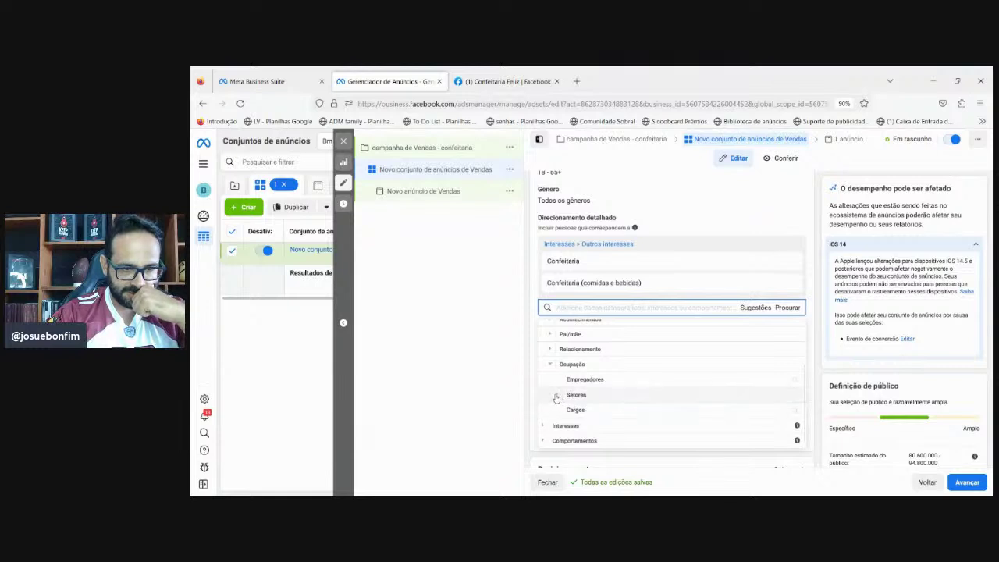
left_click(557, 396)
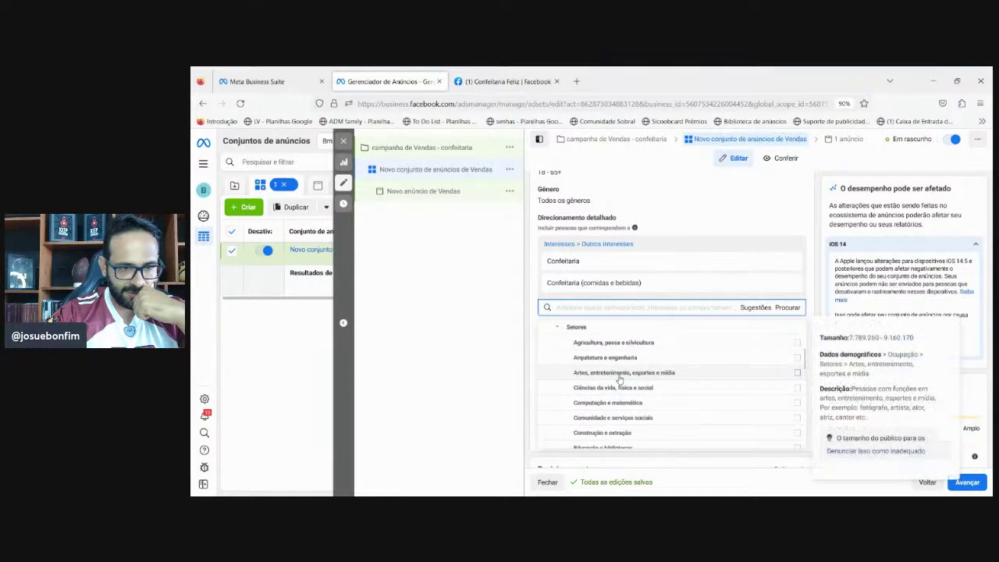
mouse_move(786, 383)
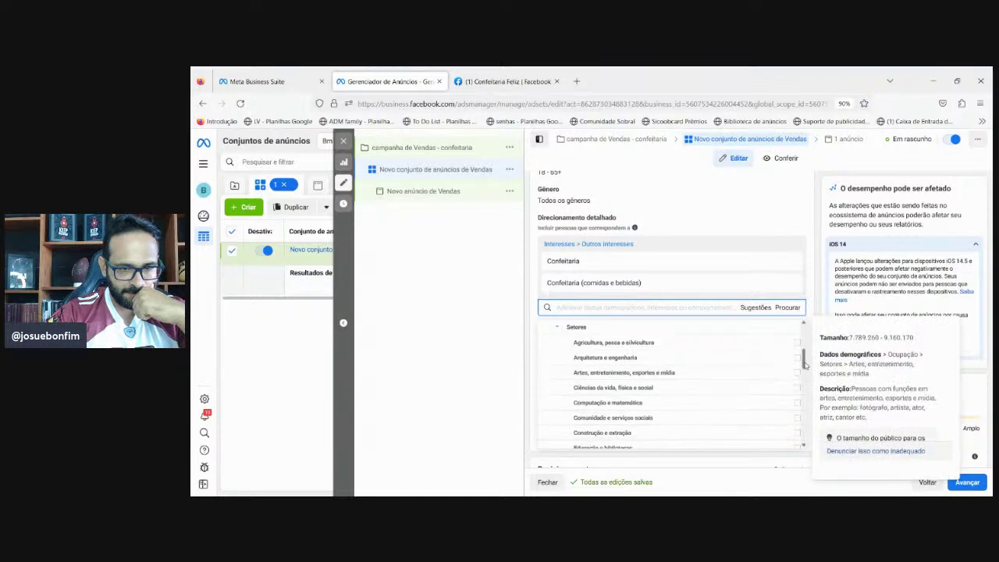
scroll(804, 367, "down", 1)
left_click_drag(804, 367, 812, 390)
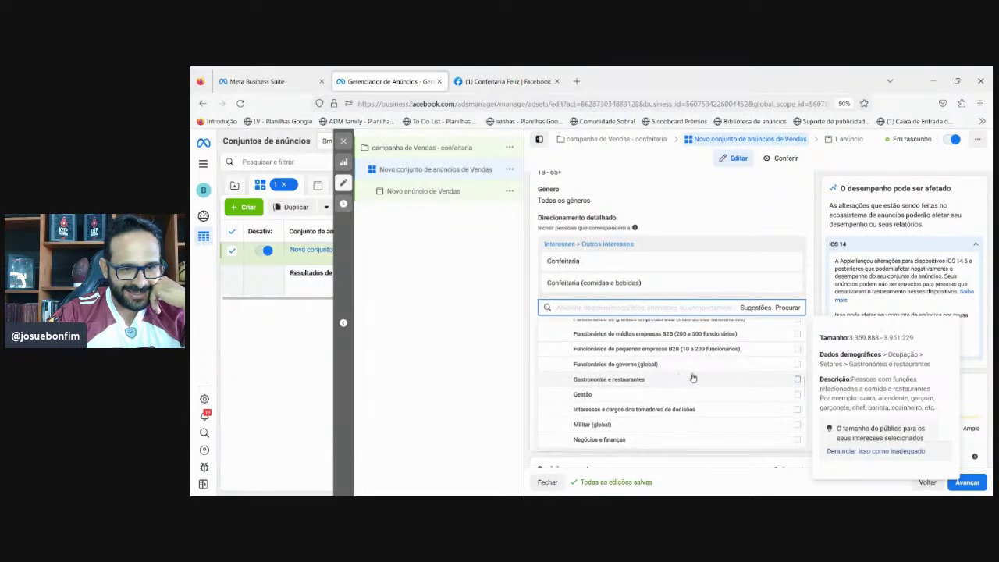
left_click(798, 381)
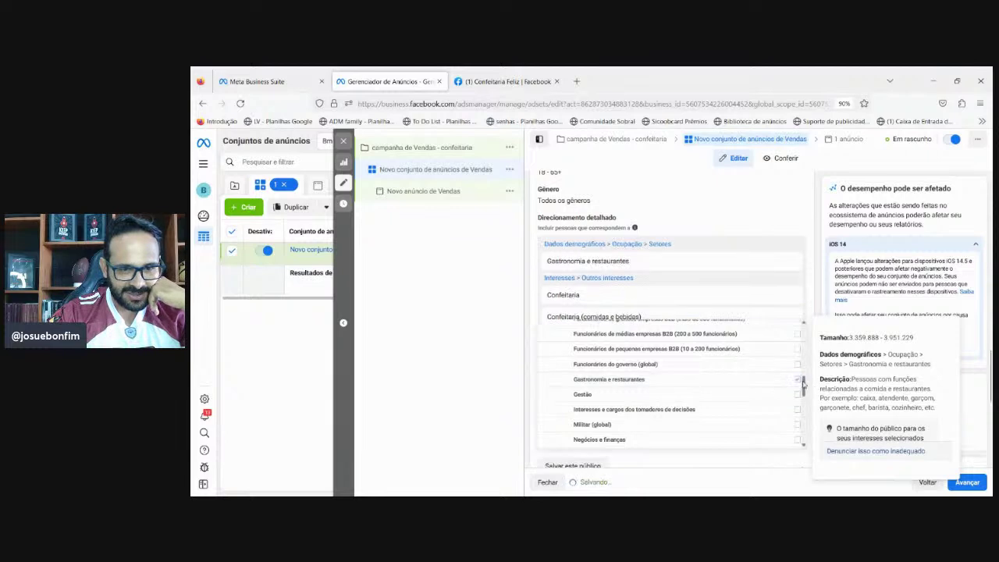
left_click_drag(804, 383, 808, 433)
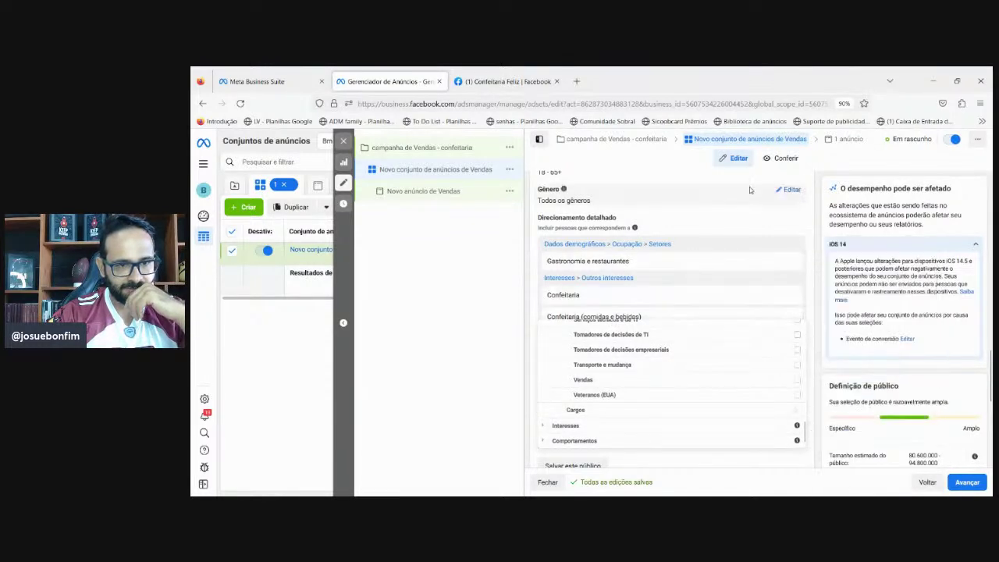
left_click(563, 190)
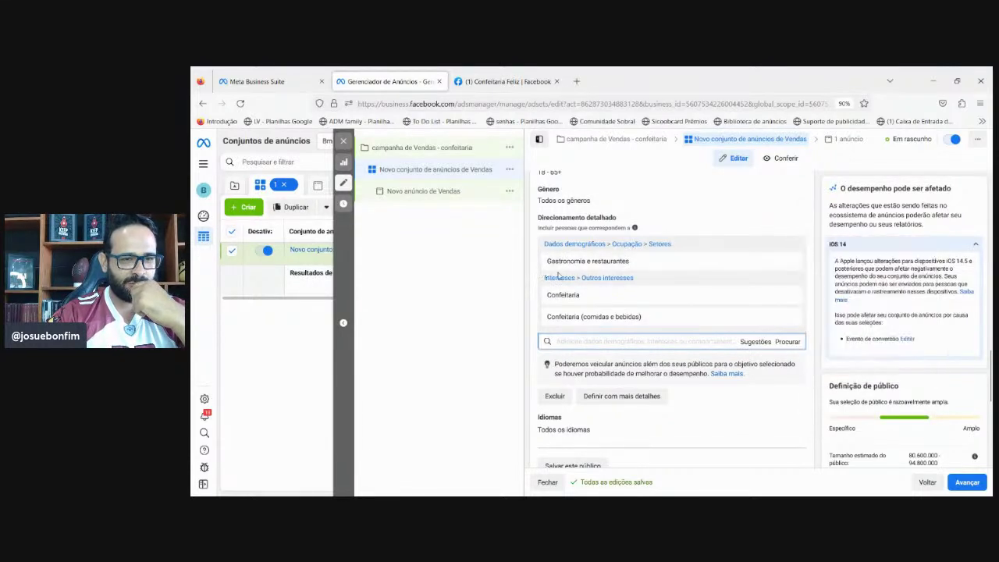
Step: Search the audience's detailed targeting for "confeiteira" and clear the search
mouse_move(587, 307)
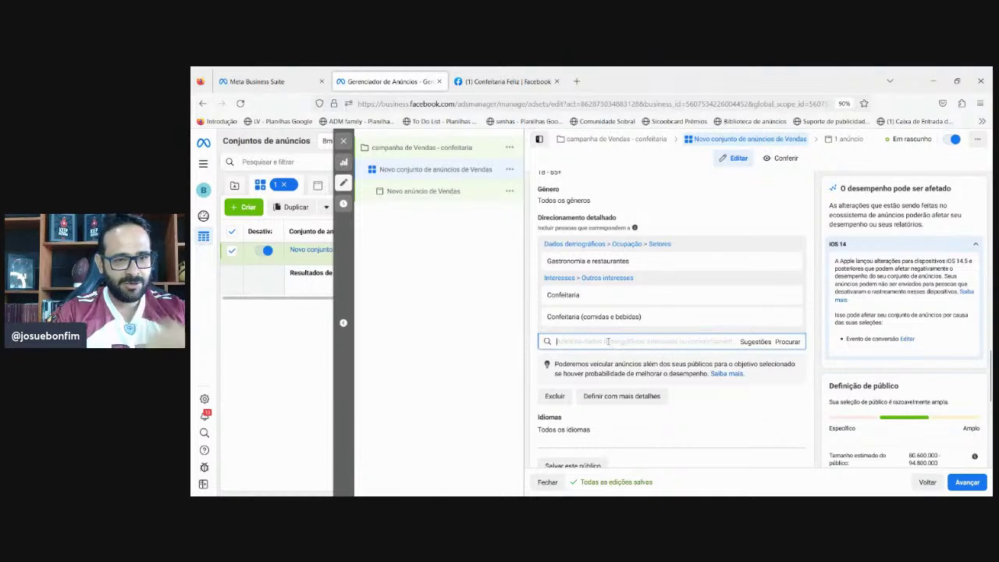
type("confei")
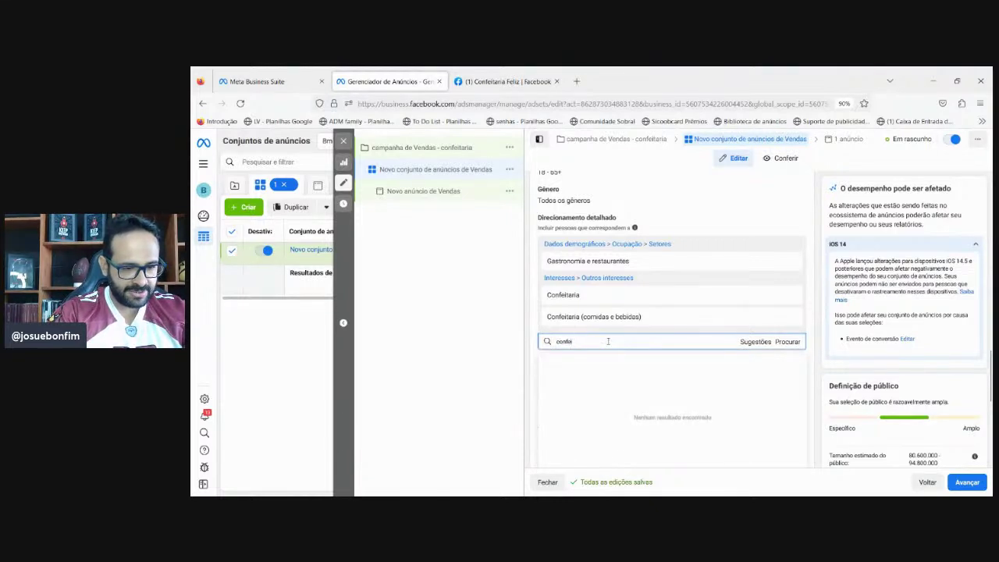
type("tra")
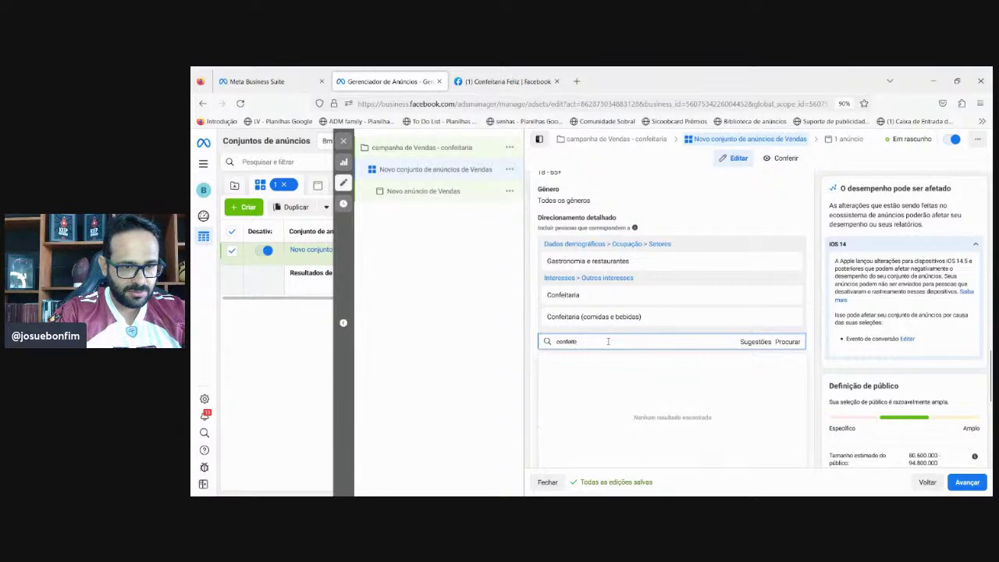
key("BackSpace")
type("eiro")
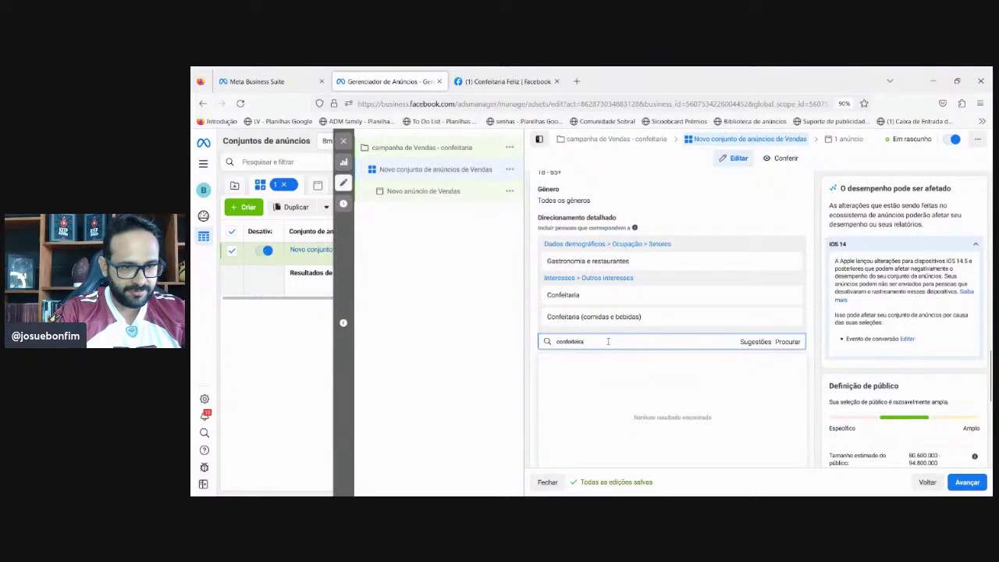
key("BackSpace")
key("BackSpace")
key("BackSpace")
key("BackSpace")
key("BackSpace")
key("BackSpace")
key("BackSpace")
key("BackSpace")
key("BackSpace")
key("BackSpace")
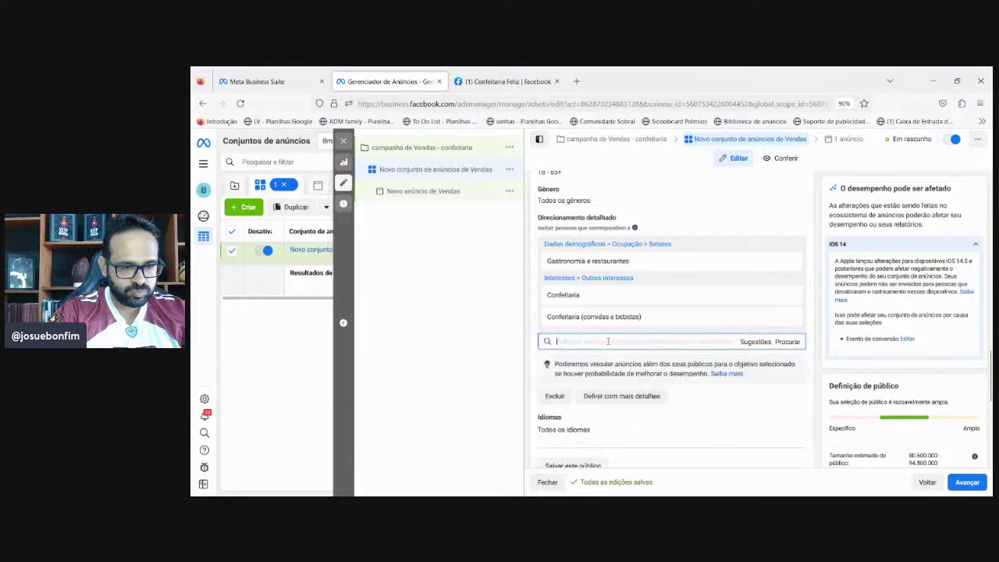
left_click(526, 375)
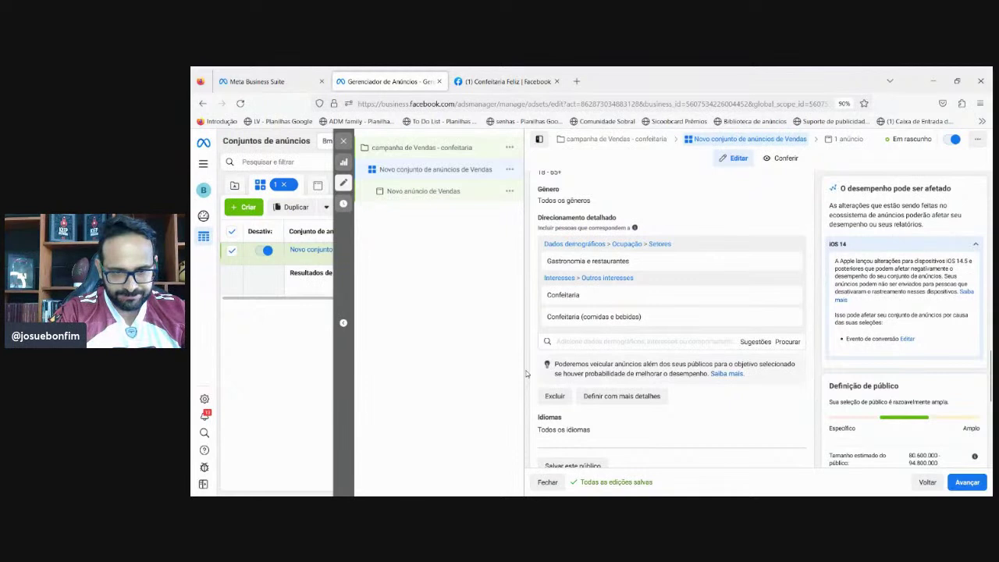
left_click(582, 341)
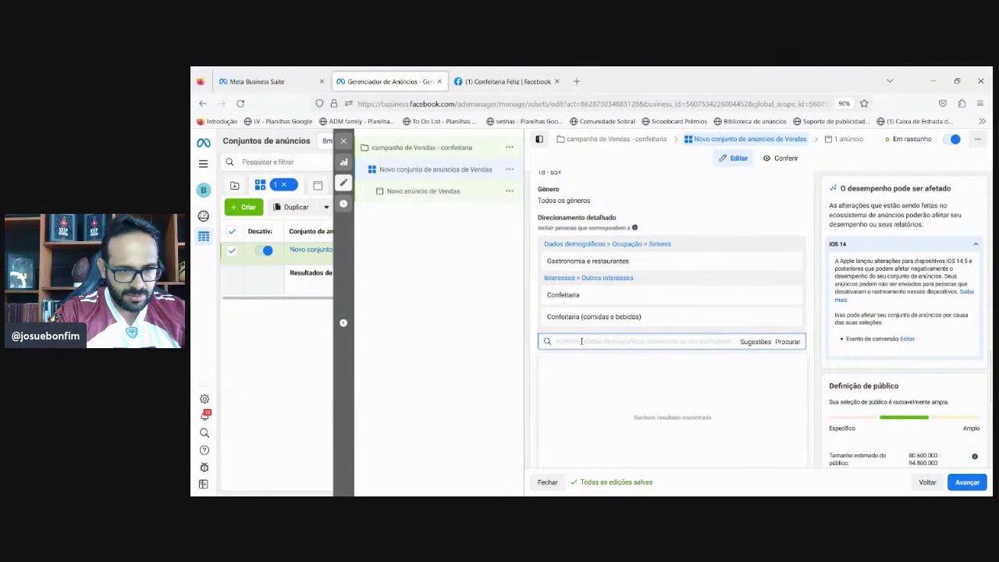
left_click(526, 361)
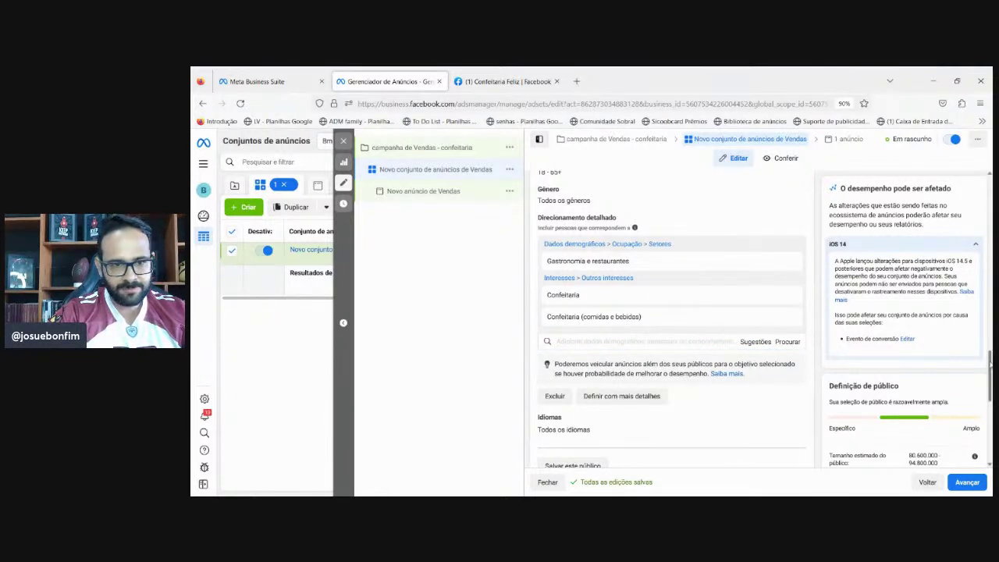
Step: Search the audience's detailed targeting for "administradores" and add the behaviour Administradores de página comercial
scroll(989, 363, "down", 1)
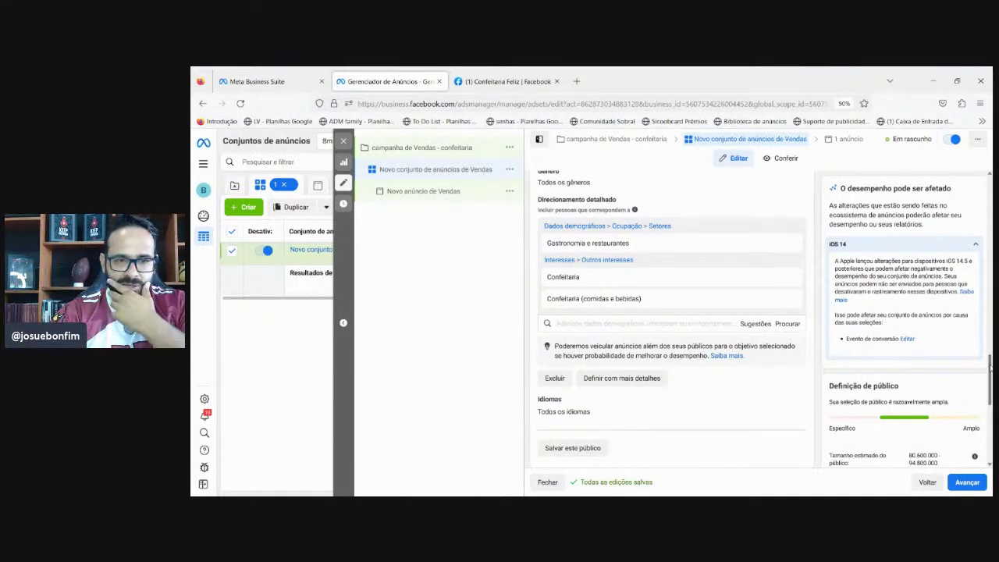
left_click(646, 324)
type("a")
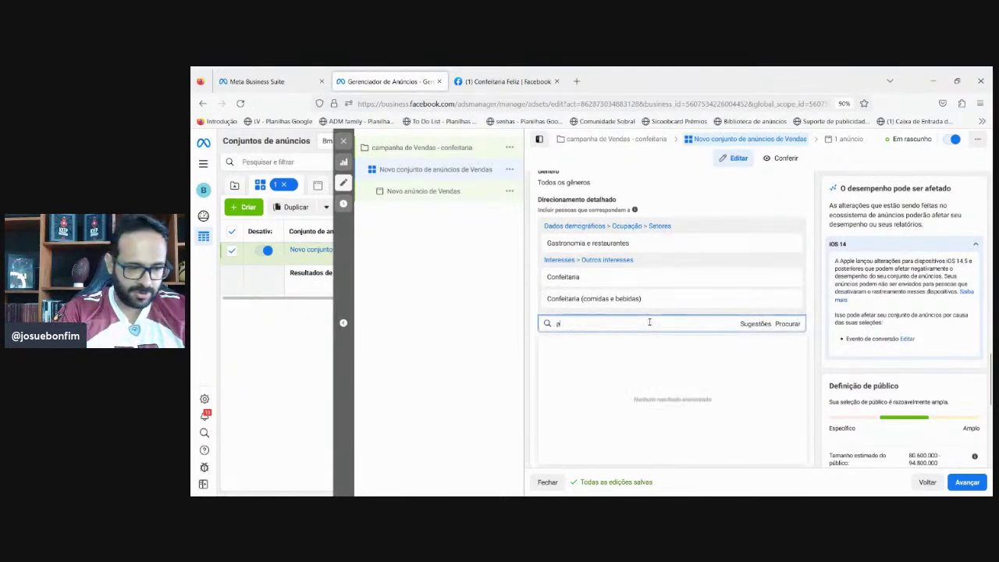
type("c")
key("BackSpace")
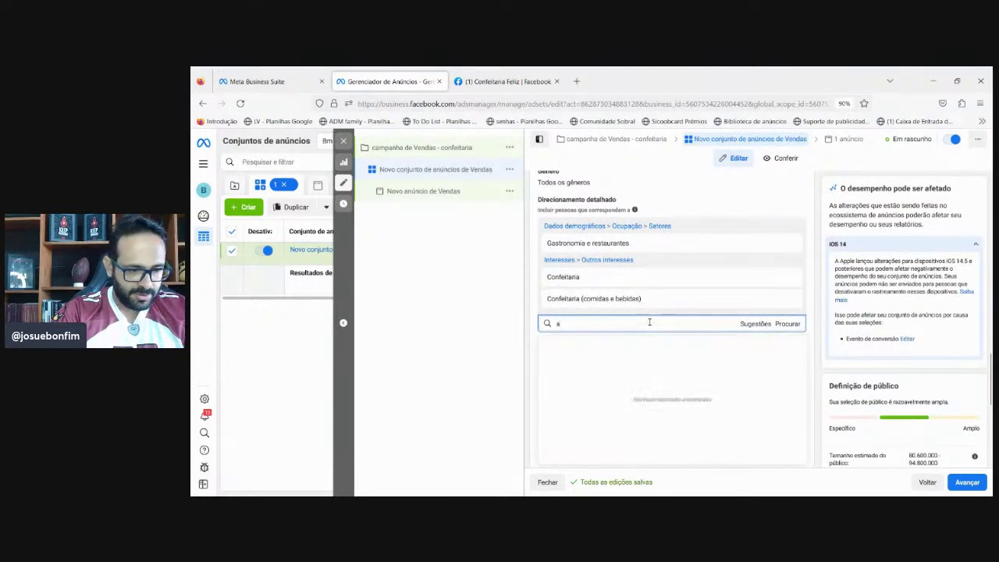
type("dmin")
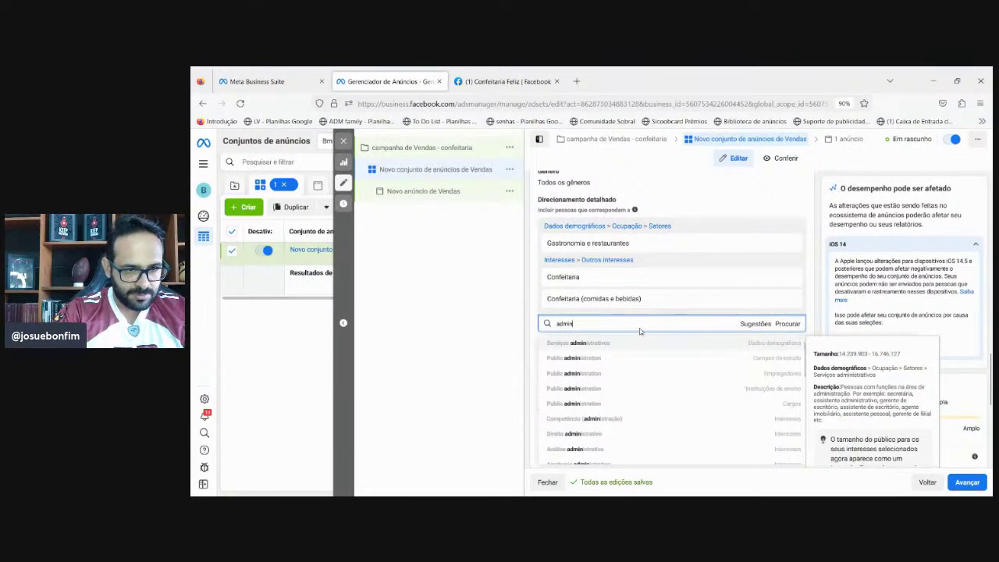
type("istr")
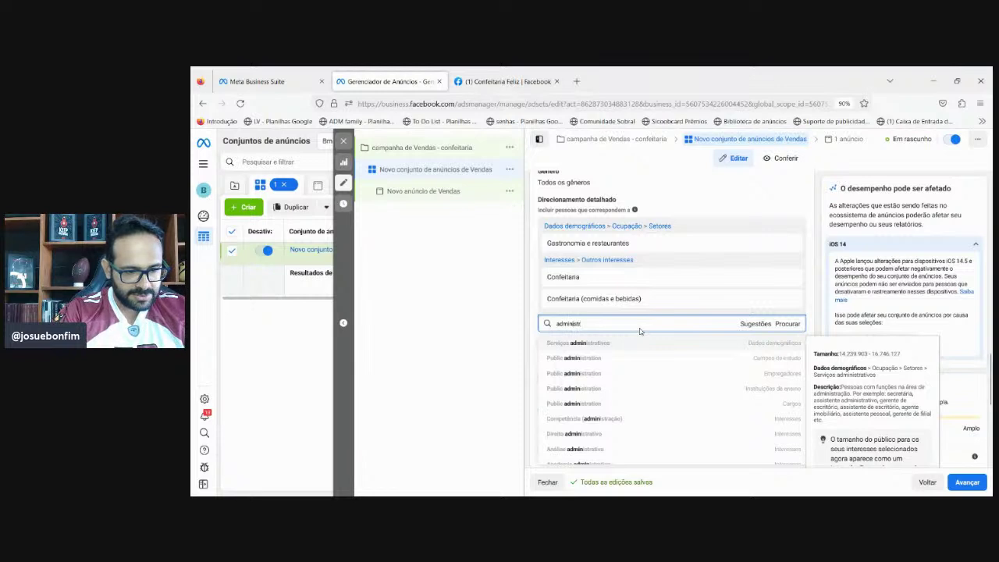
type("adores")
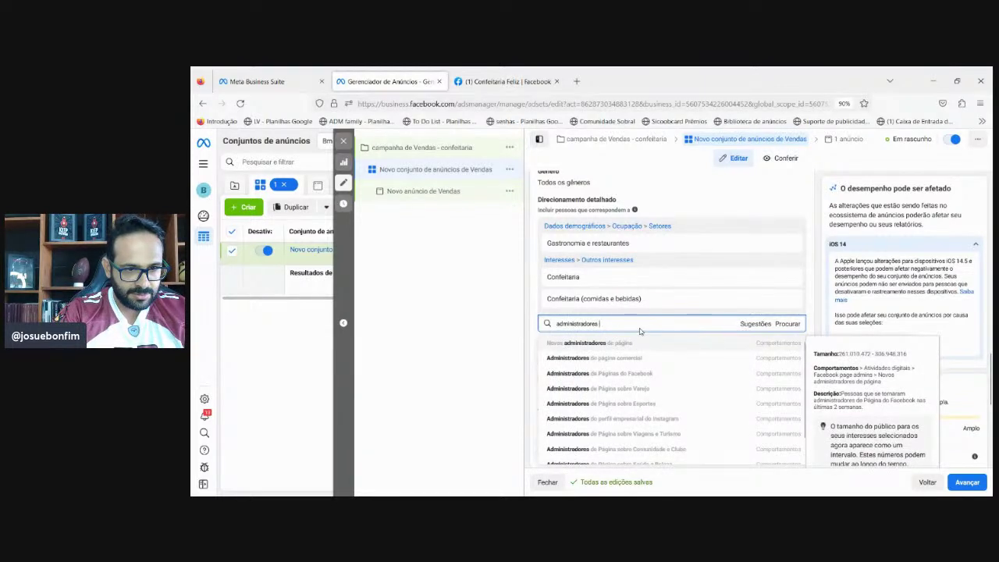
left_click(576, 358)
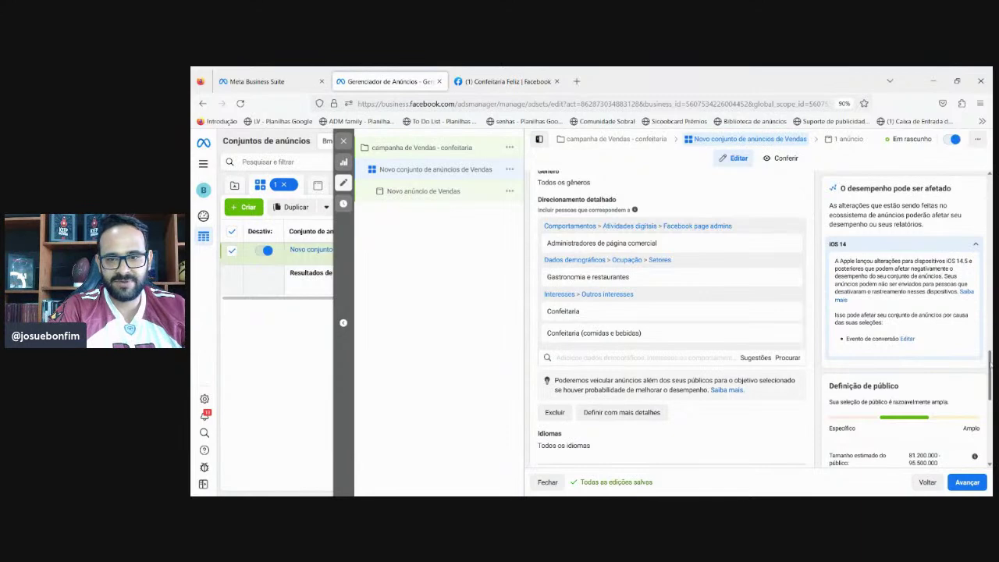
Step: Review the ad set's placements and detailed targeting selections, including the details of the two Confeitaria interests
scroll(989, 381, "down", 3)
scroll(990, 380, "down", 3)
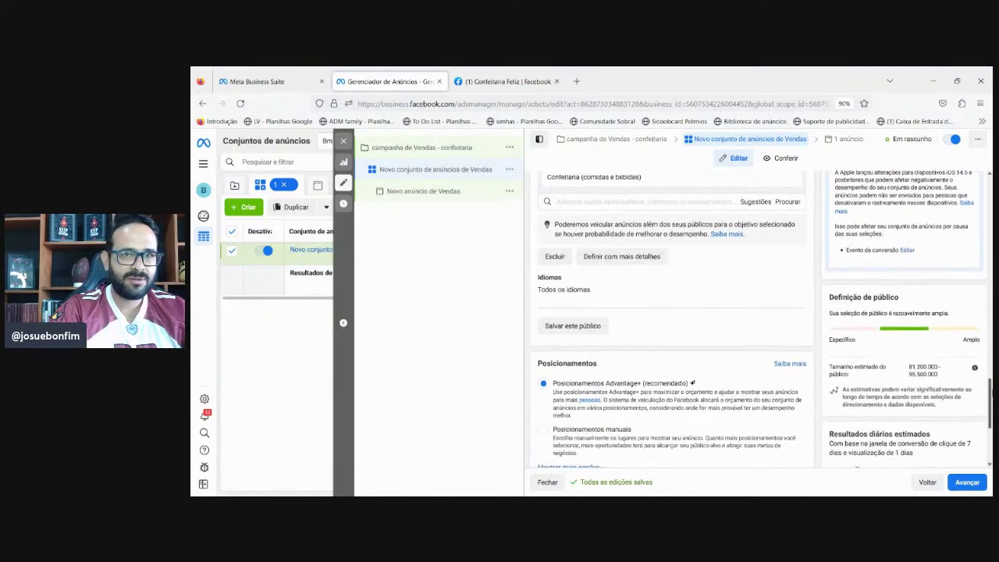
scroll(988, 365, "up", 5)
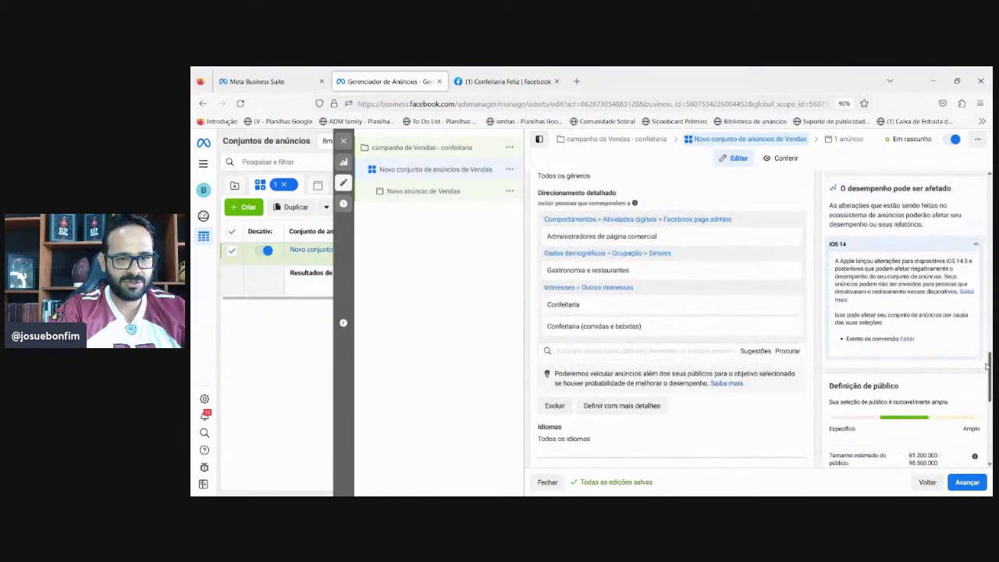
scroll(988, 366, "down", 5)
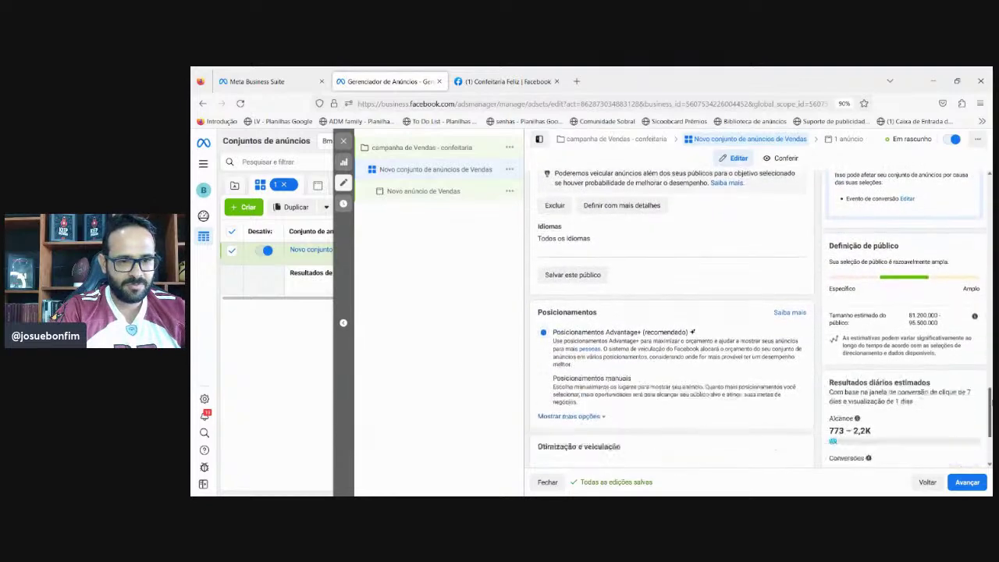
scroll(749, 320, "up", 5)
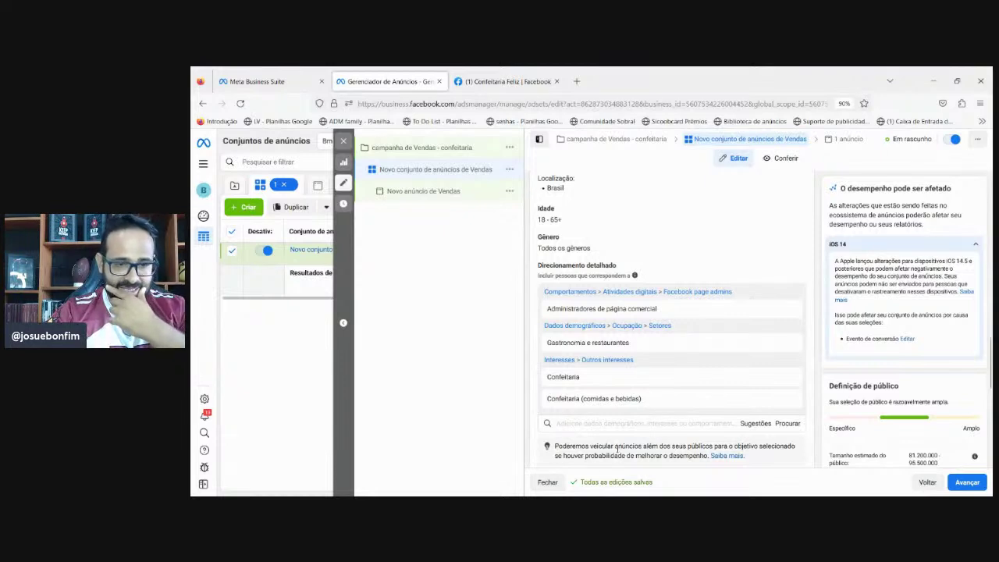
mouse_move(655, 398)
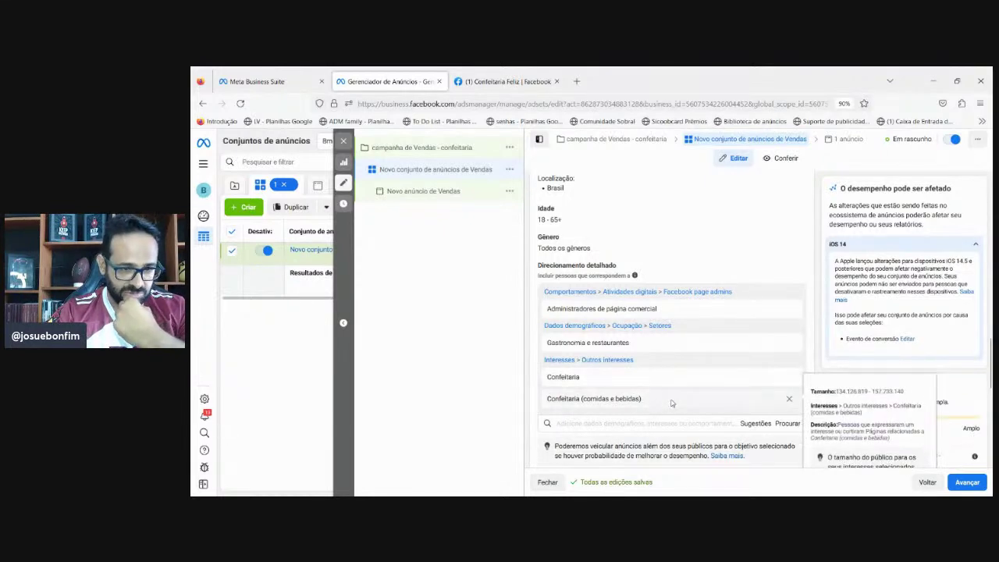
mouse_move(681, 378)
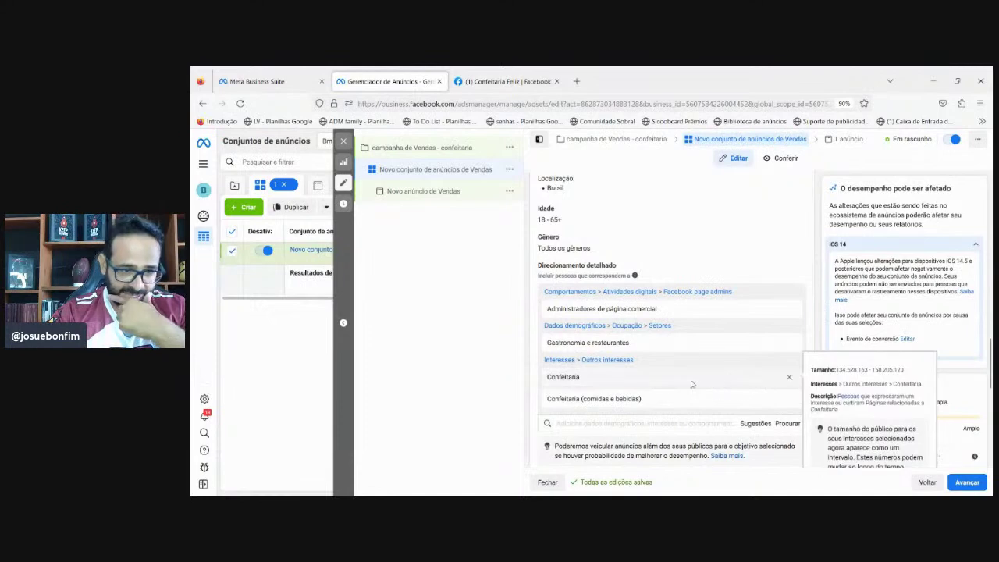
Step: Remove the interest Confeitaria (comidas e bebidas) from the audience's detailed targeting
mouse_move(705, 404)
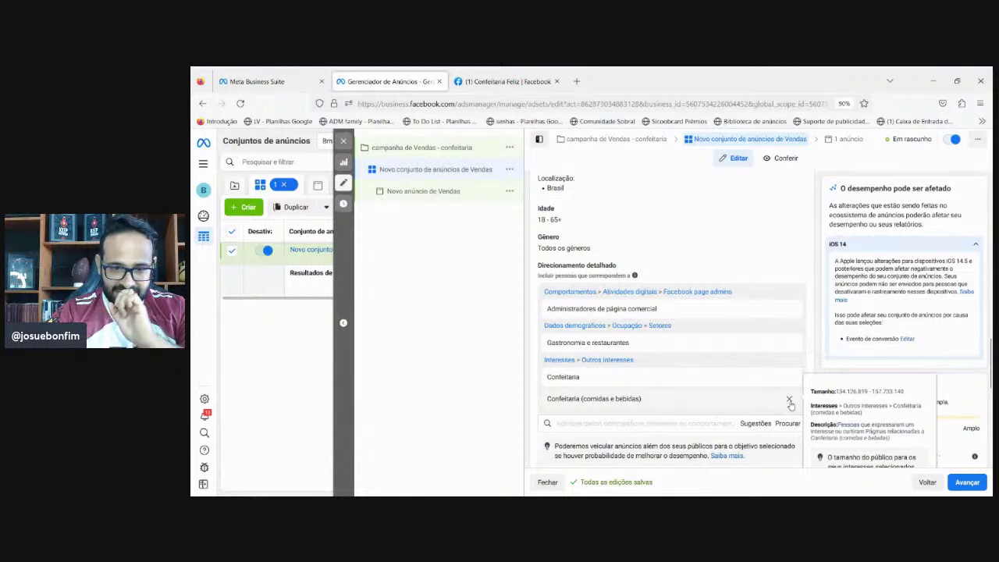
mouse_move(777, 381)
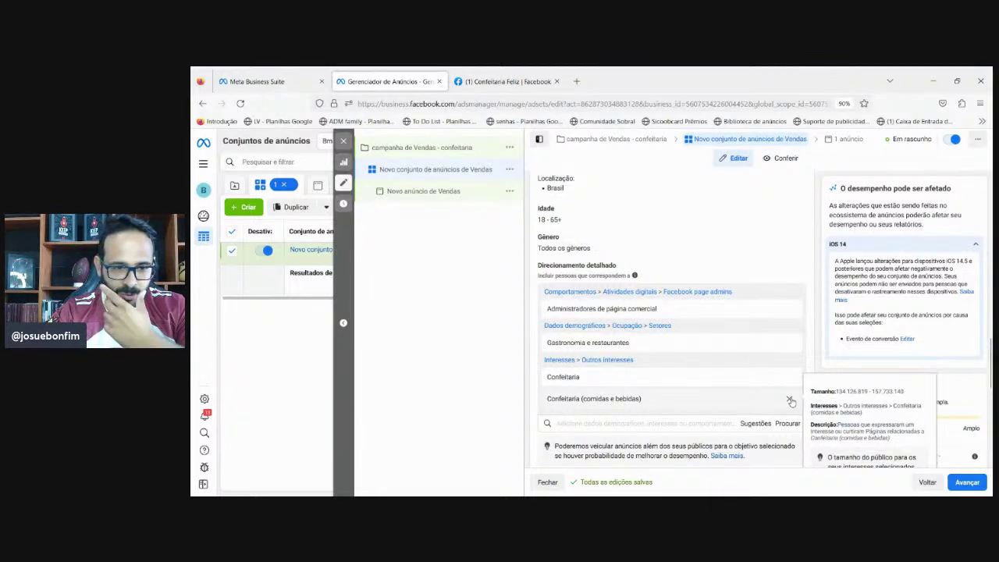
left_click(790, 401)
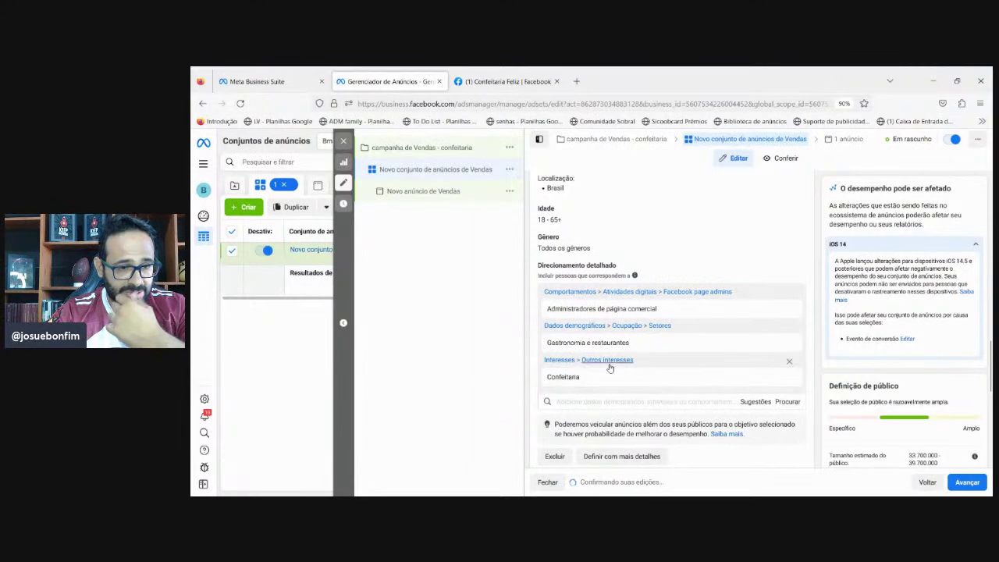
mouse_move(608, 374)
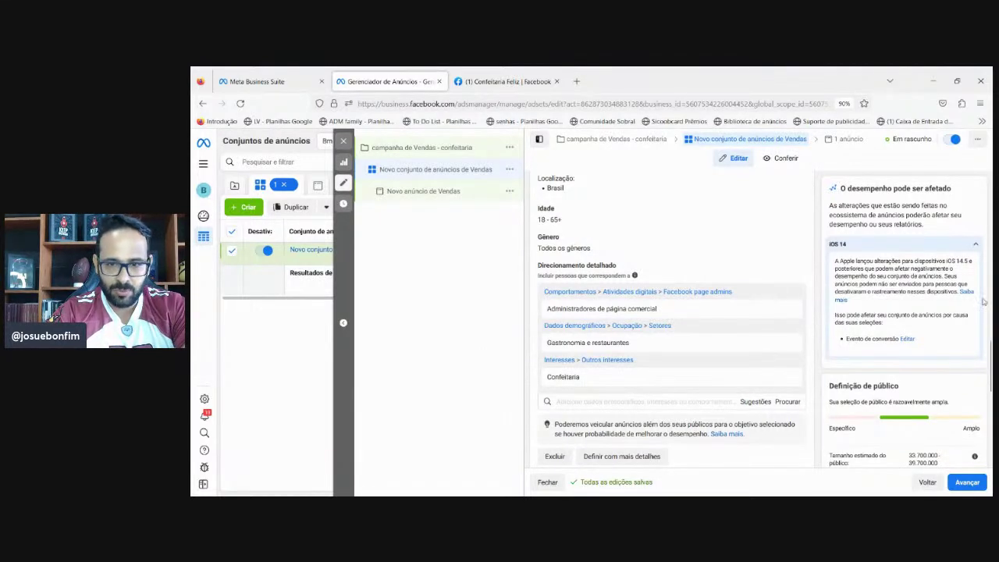
scroll(672, 320, "down", 3)
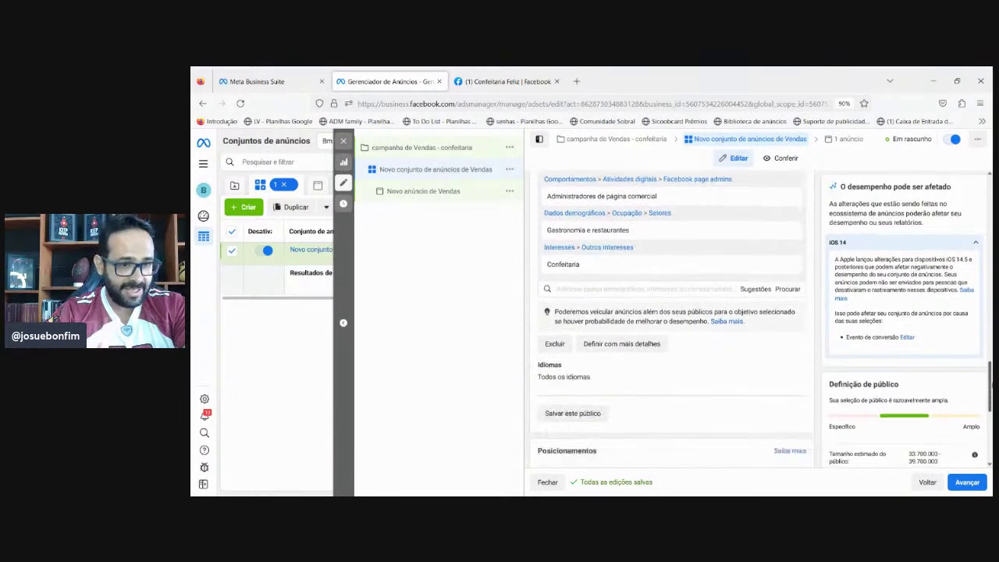
Step: Search the audience's detailed targeting for "doceira" and clear the search
mouse_move(750, 267)
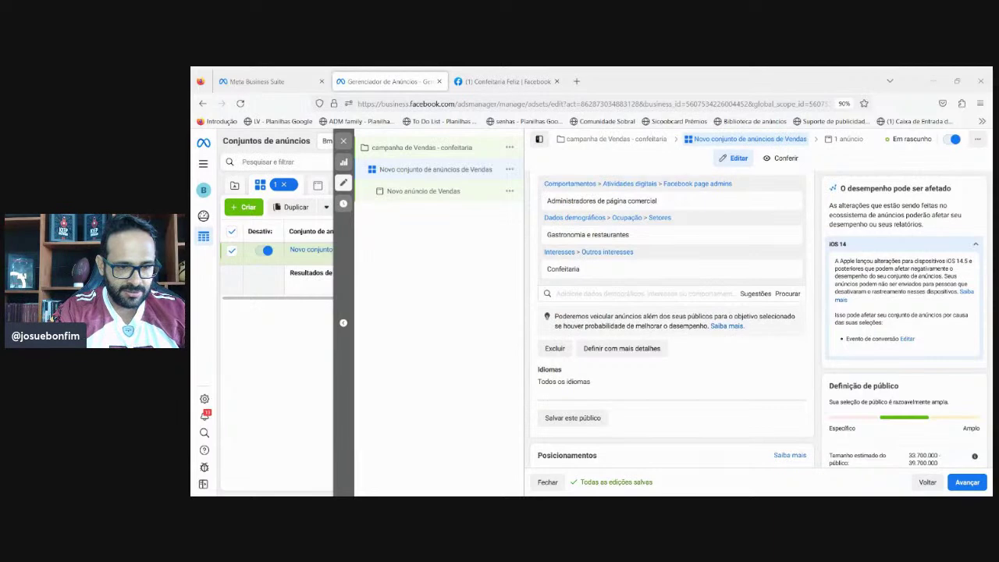
left_click(564, 293)
type("doceira")
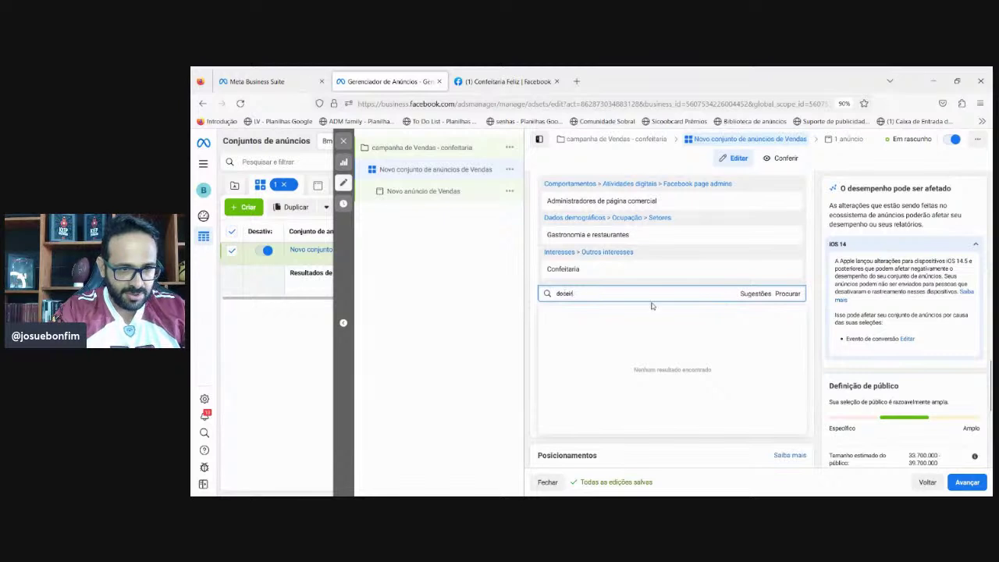
key("BackSpace")
key("BackSpace")
key("BackSpace")
key("BackSpace")
key("BackSpace")
key("BackSpace")
Step: Search the audience's detailed targeting for "receitas de doce", then clear and close the search
type("recei")
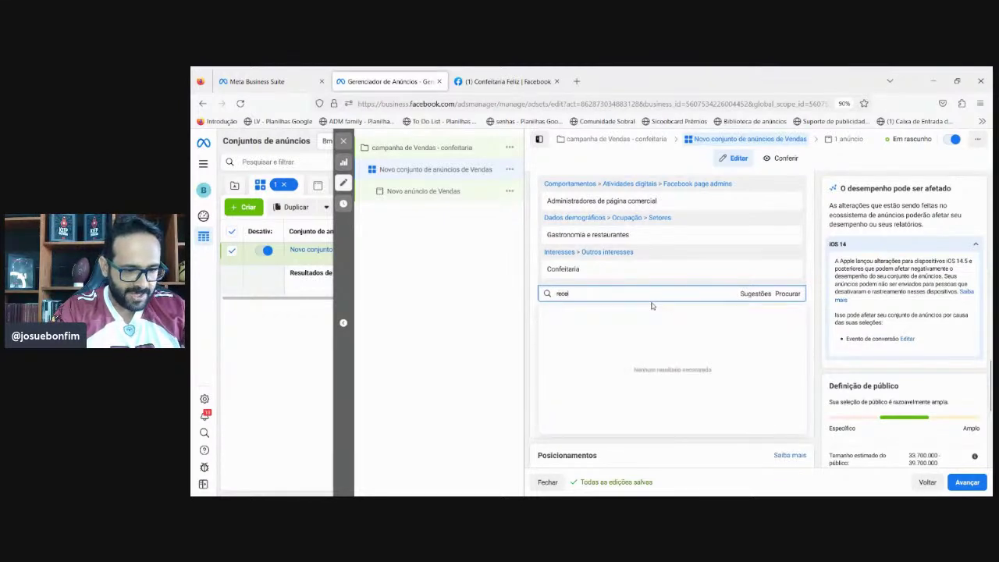
type("tas de doce")
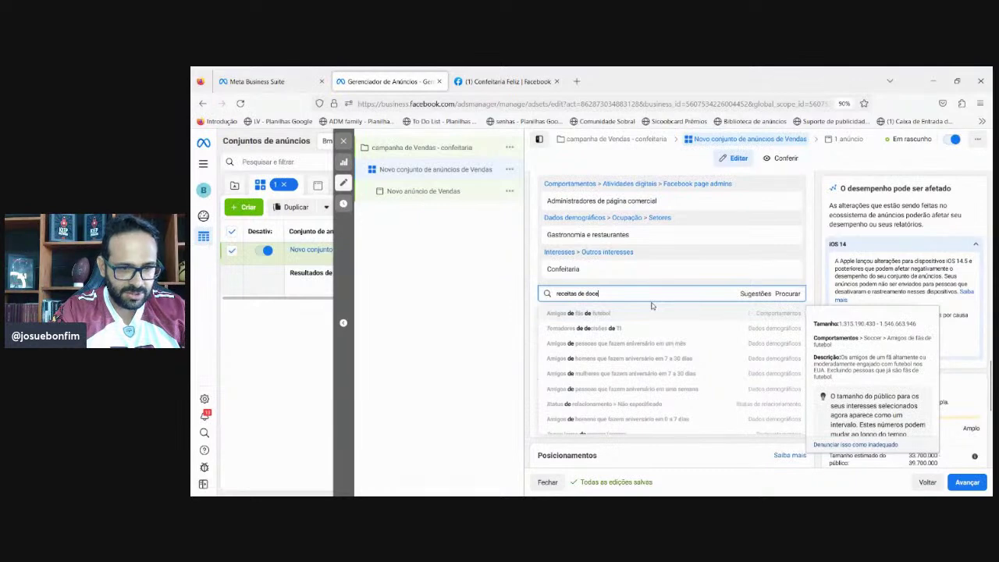
key("BackSpace")
key("BackSpace")
key("BackSpace")
key("BackSpace")
key("BackSpace")
key("BackSpace")
key("BackSpace")
key("BackSpace")
key("BackSpace")
key("BackSpace")
key("BackSpace")
key("BackSpace")
key("BackSpace")
key("BackSpace")
key("BackSpace")
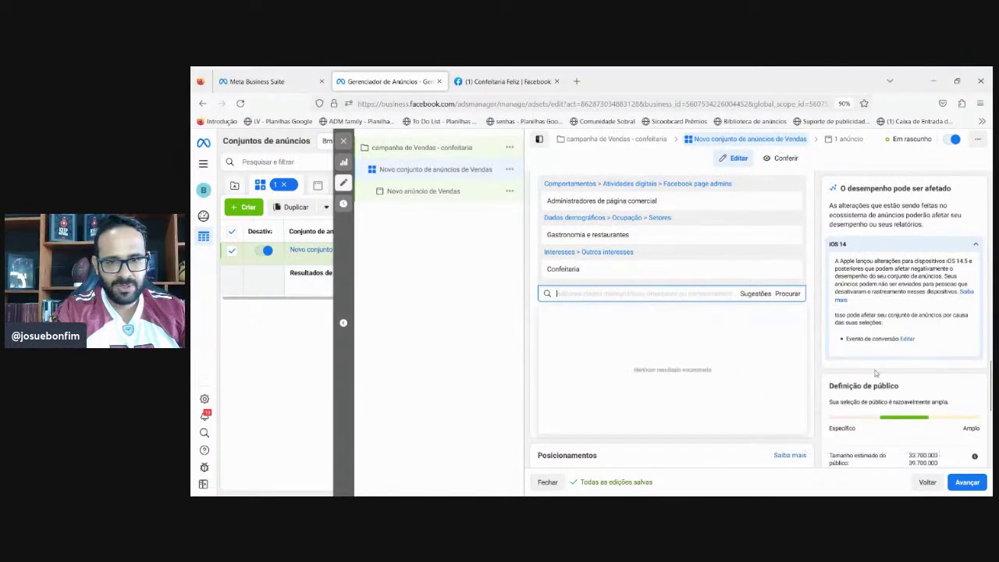
left_click(809, 310)
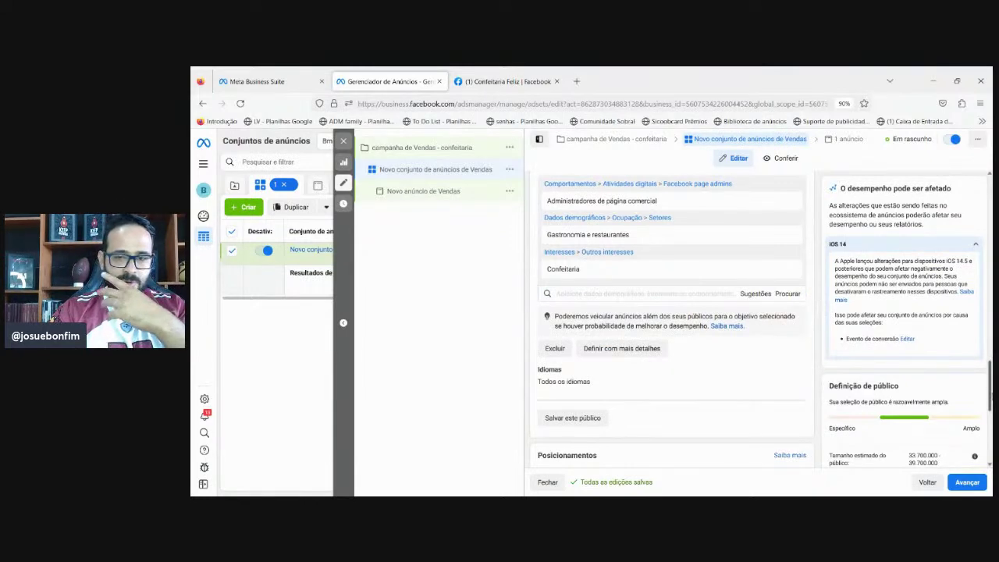
Step: Search the audience's detailed targeting for "sobremesa" and clear the search
scroll(817, 293, "down", 2)
scroll(990, 405, "up", 1)
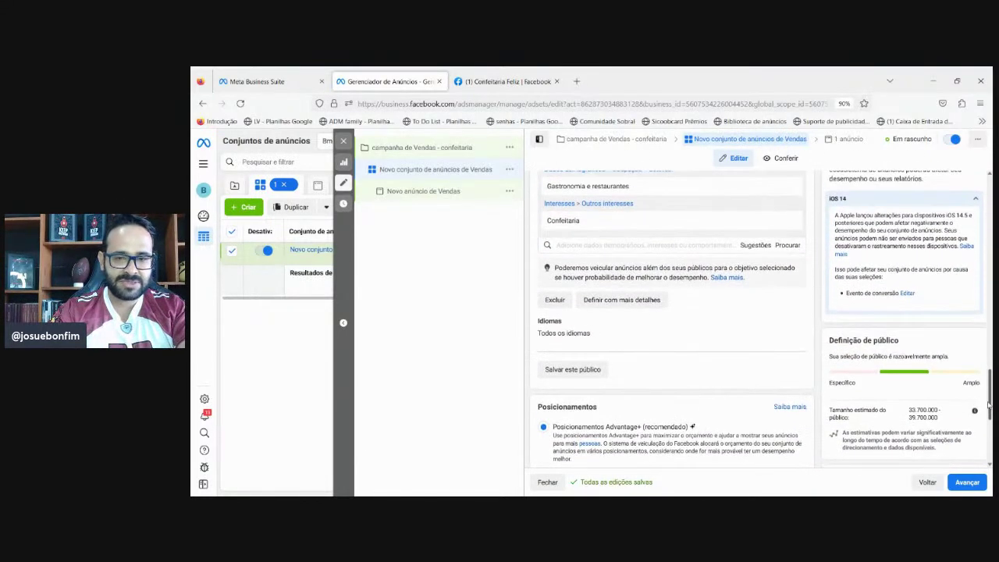
scroll(990, 406, "down", 1)
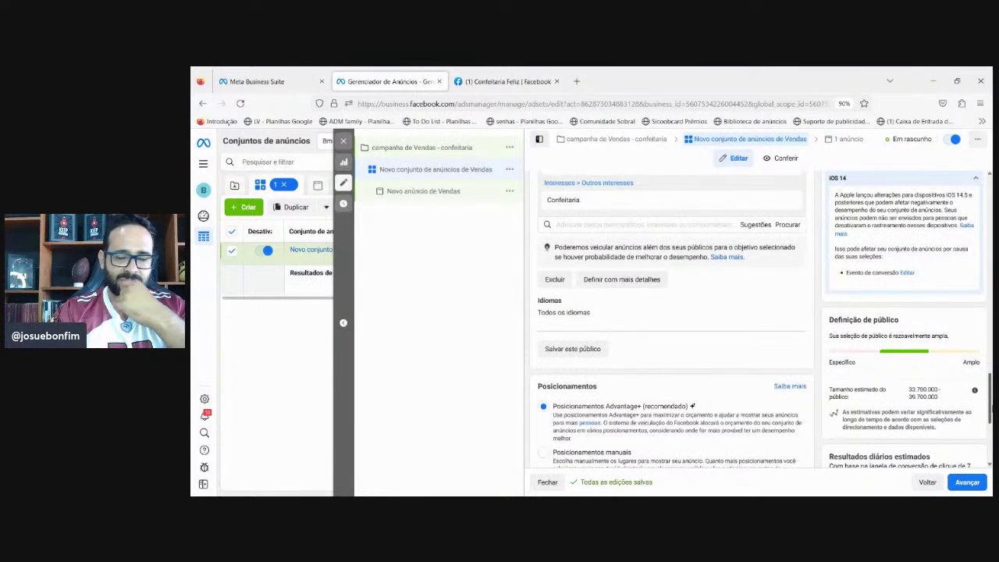
scroll(973, 425, "down", 2)
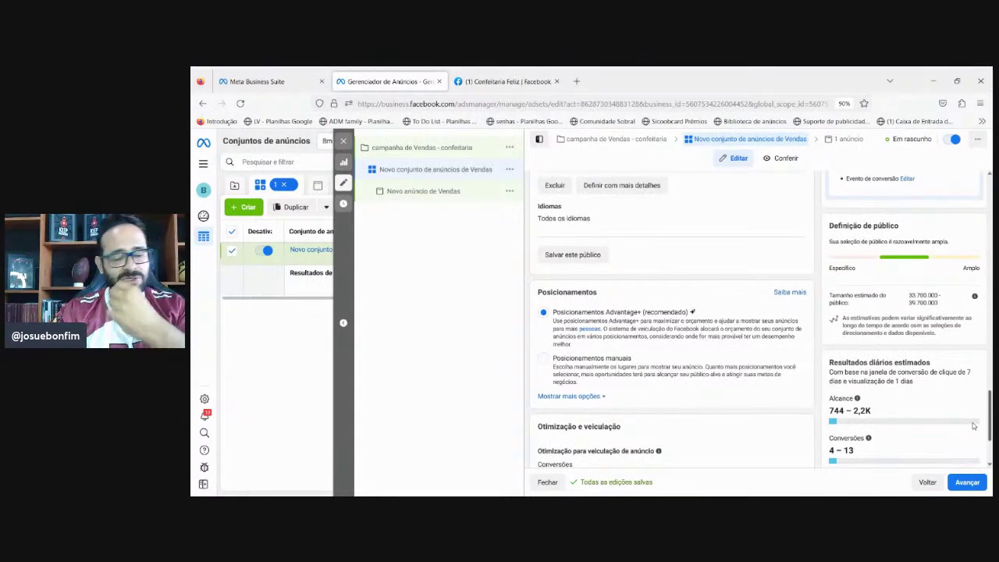
scroll(976, 427, "down", 1)
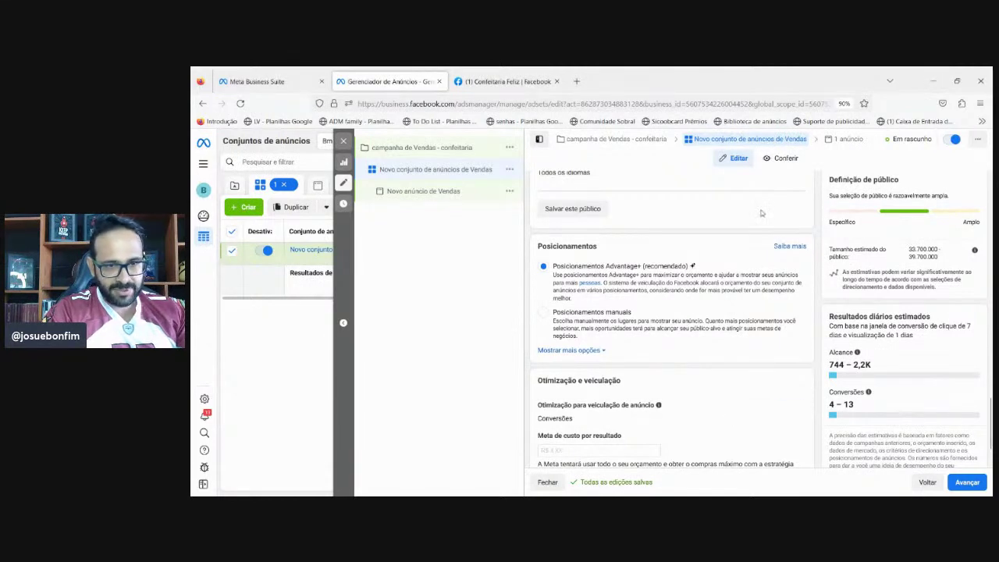
scroll(705, 331, "up", 5)
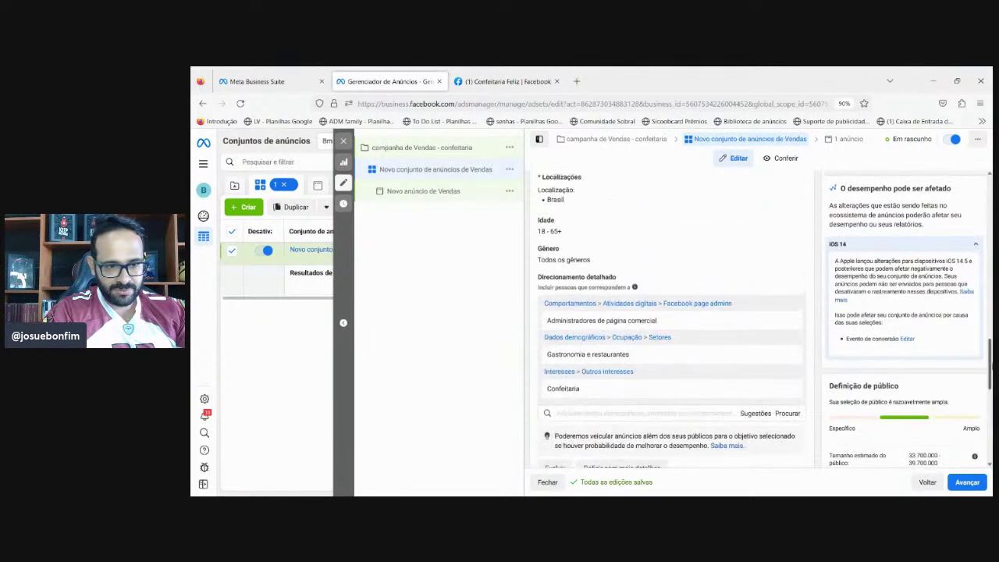
scroll(706, 331, "down", 1)
left_click(675, 342)
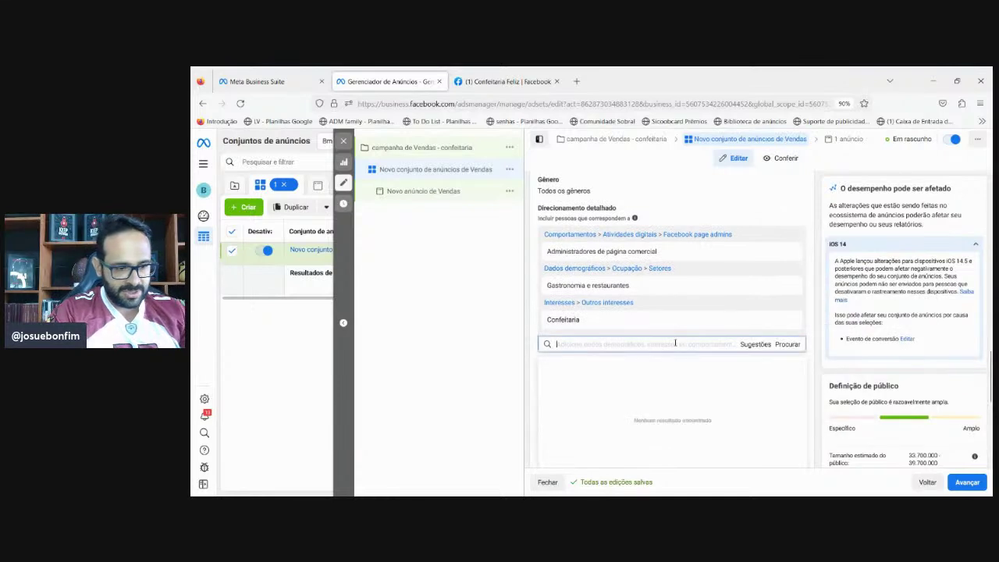
type("sebremesa")
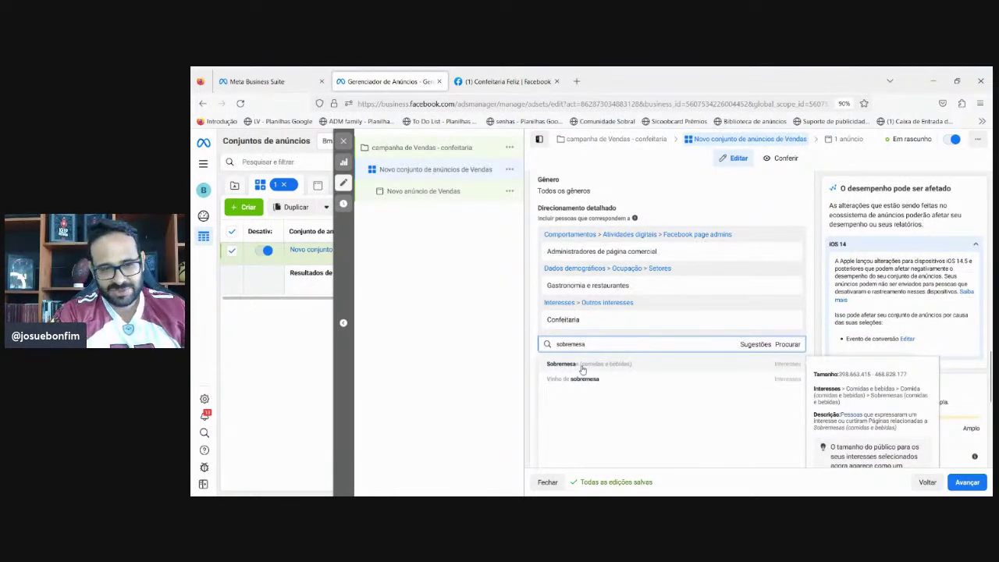
key("BackSpace")
key("BackSpace")
key("BackSpace")
key("BackSpace")
key("BackSpace")
key("BackSpace")
key("BackSpace")
key("BackSpace")
key("BackSpace")
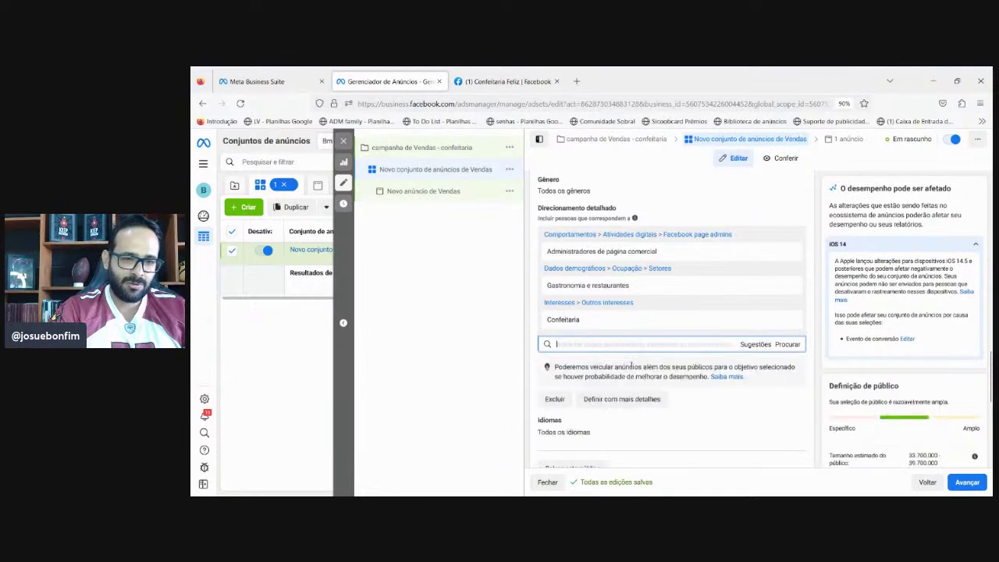
Step: Advance to the ad and set its identity to the Facebook Page Confeitaria Feliz, with Usar a Página selecionada as the Instagram account
scroll(979, 435, "down", 10)
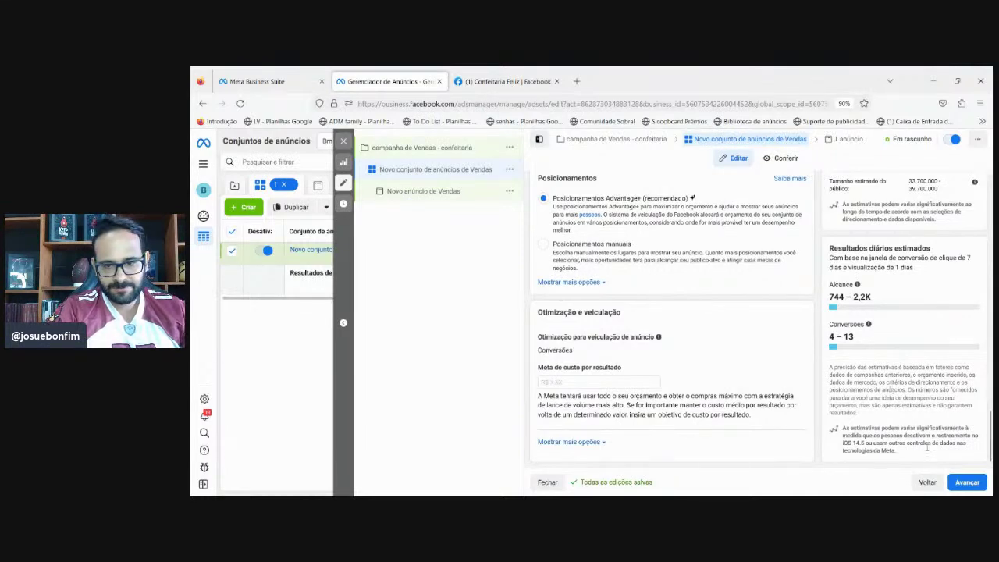
left_click(967, 482)
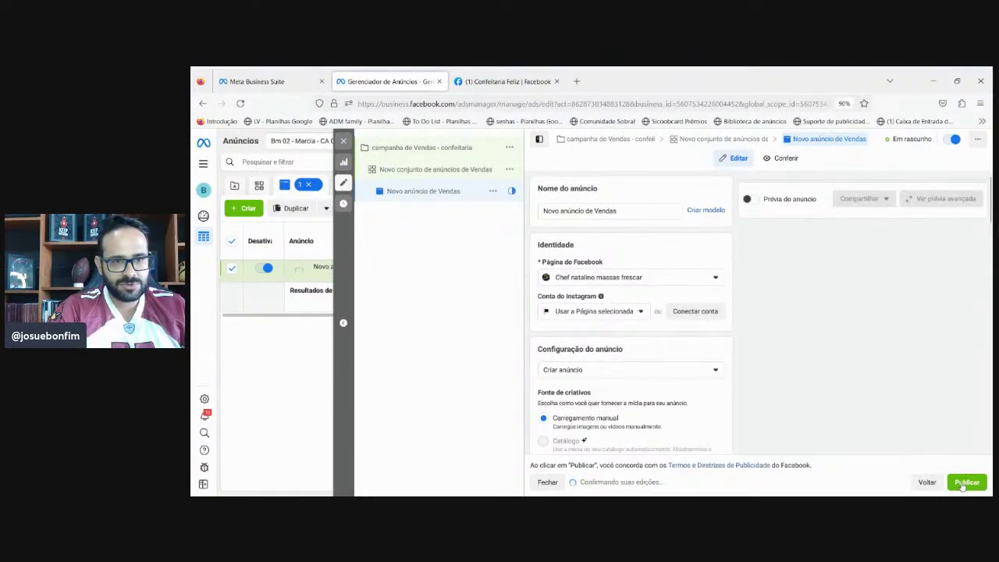
left_click(618, 278)
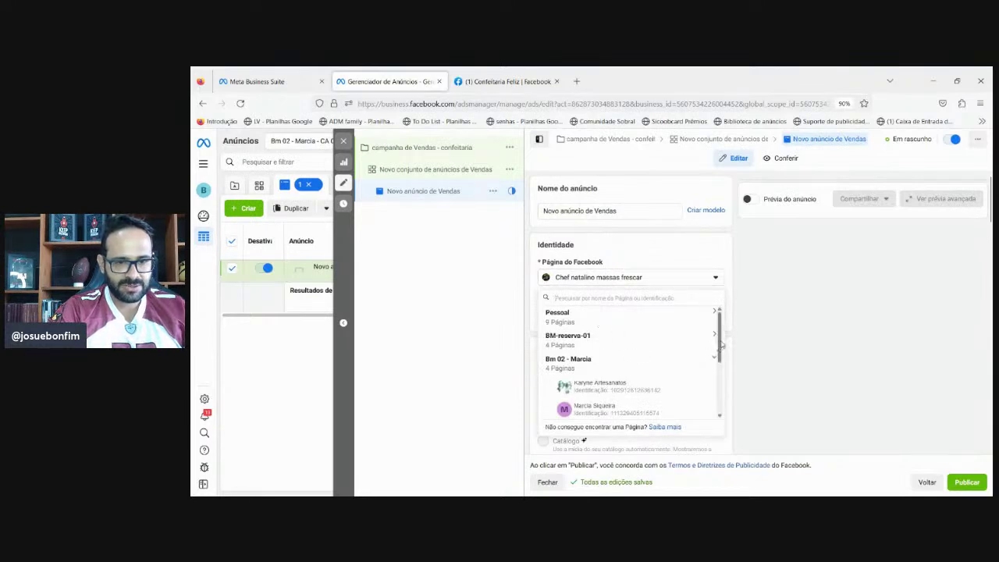
left_click_drag(721, 344, 713, 323)
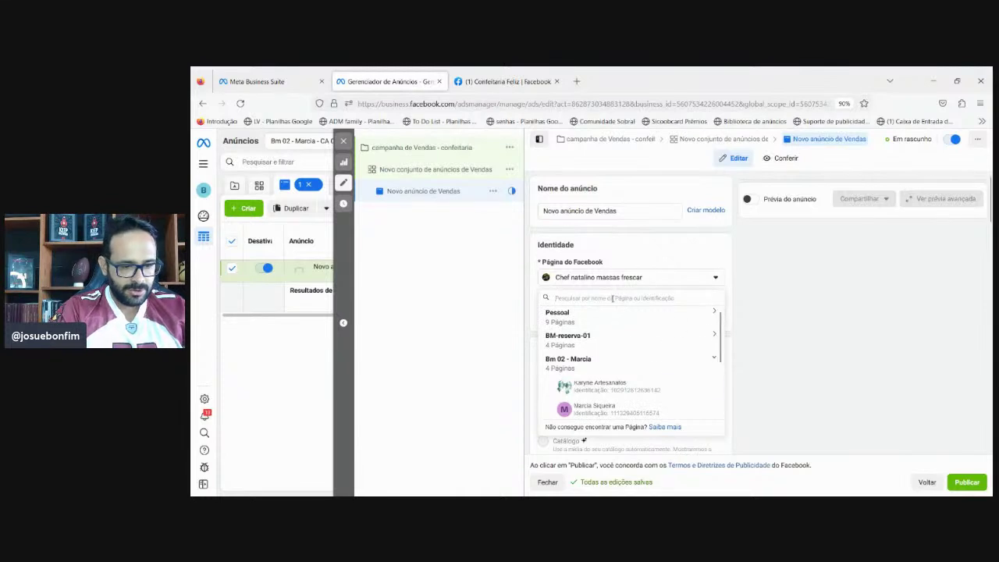
left_click(613, 298)
type("confe")
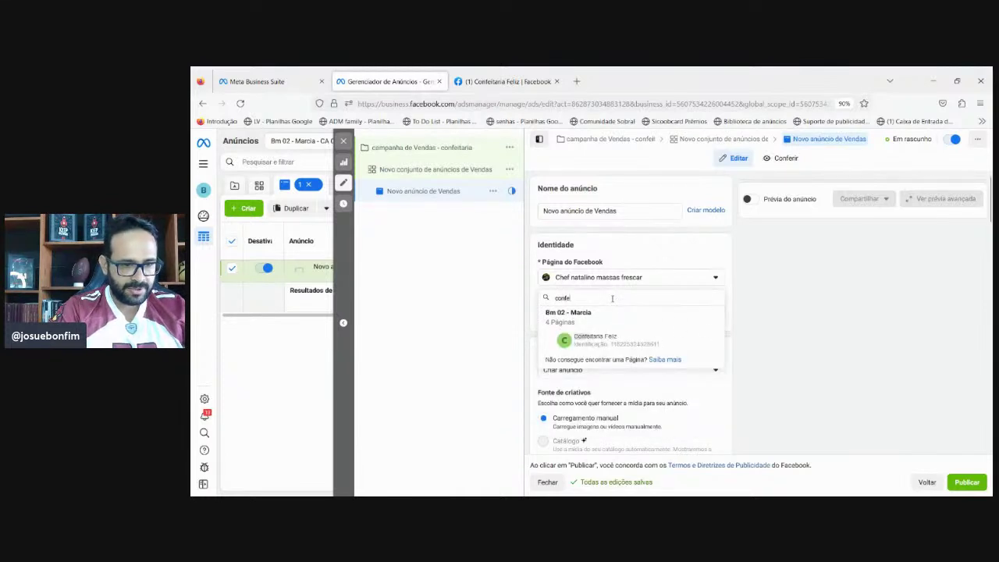
left_click(598, 342)
left_click(608, 313)
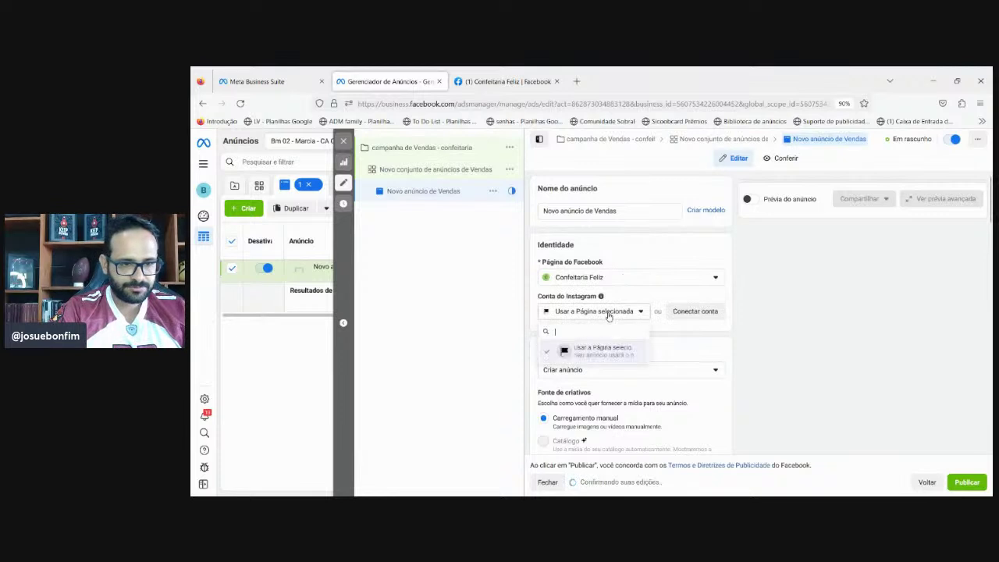
left_click(602, 349)
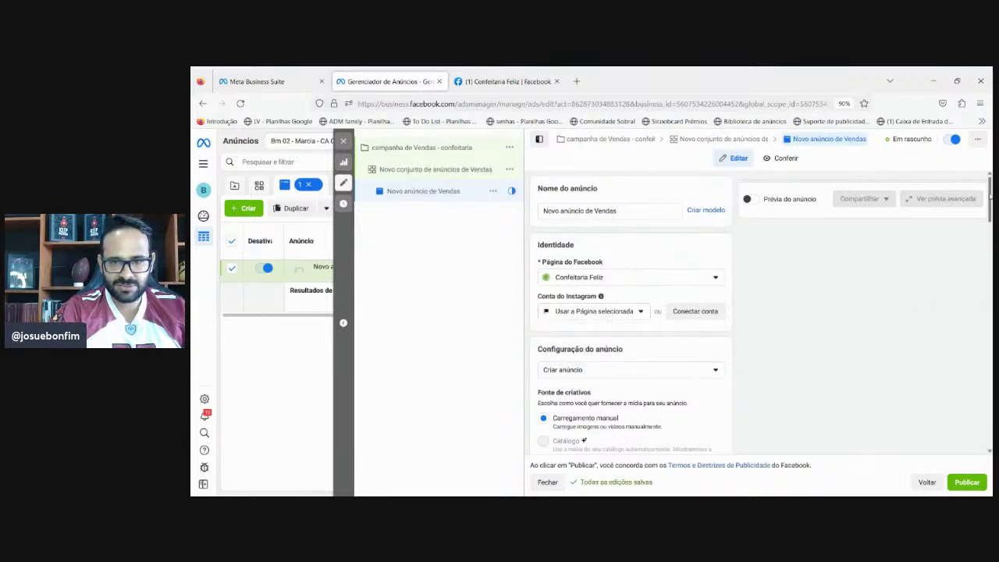
Step: Disable the option Anúncios de vários anunciantes in the ad's configuration
scroll(989, 195, "down", 5)
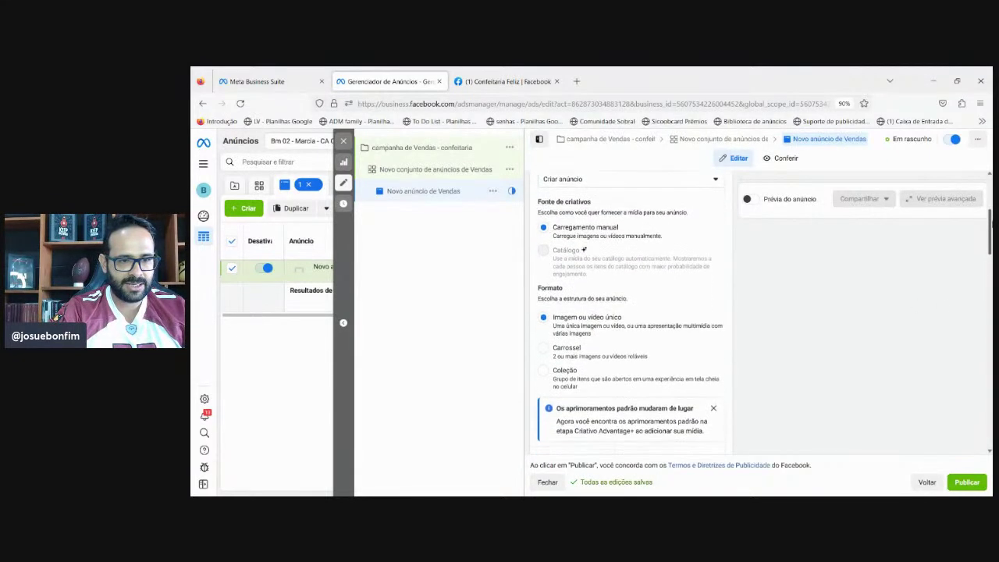
scroll(990, 234, "down", 5)
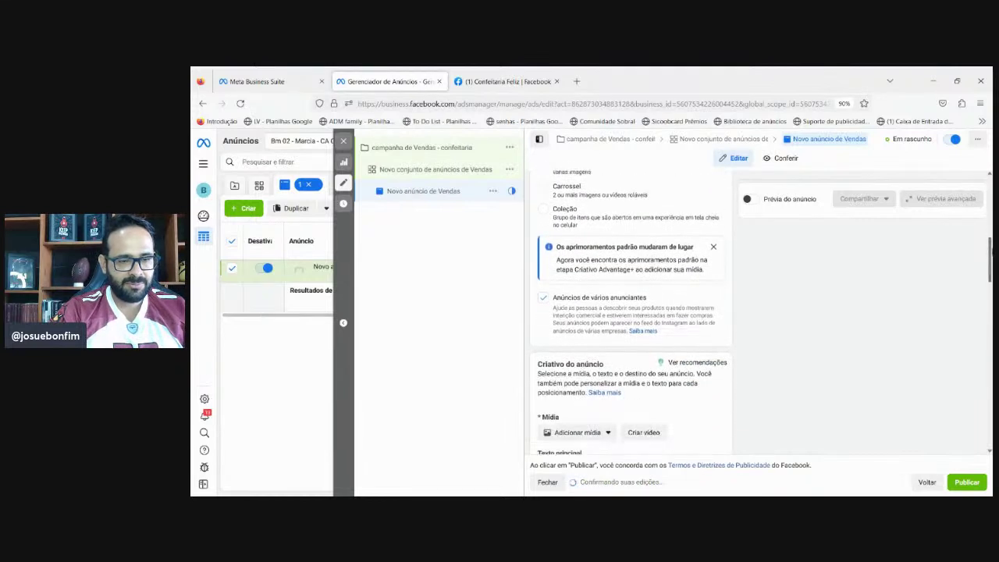
left_click(543, 298)
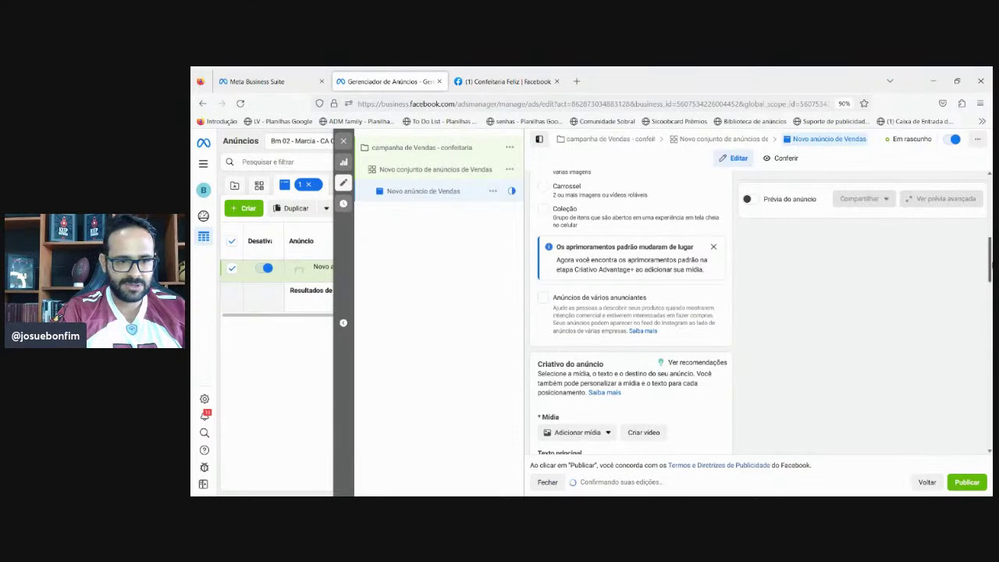
scroll(631, 313, "down", 5)
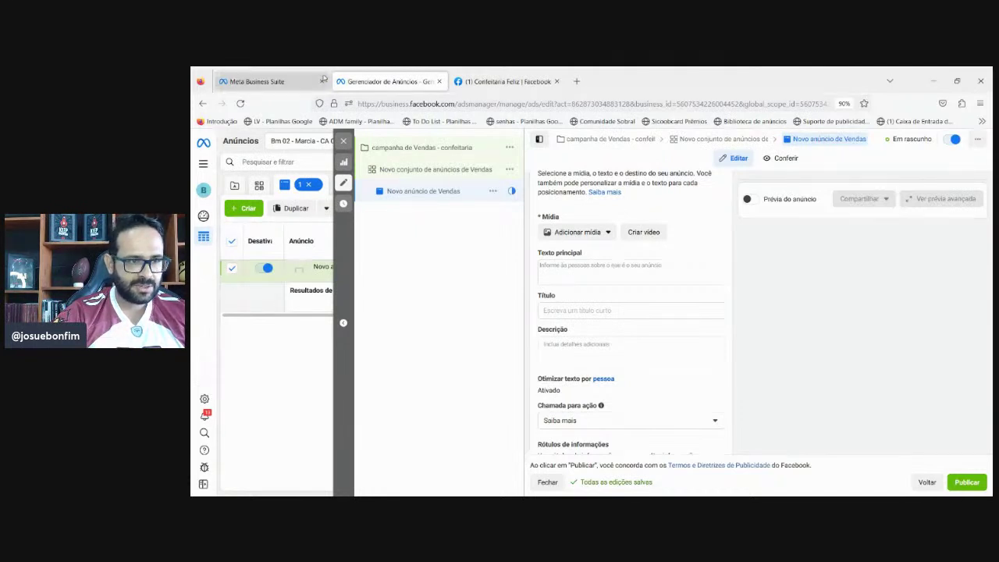
Step: Set the sales ad set to Posicionamentos manuais and deselect the Facebook, Audience Network and Messenger platforms
left_click(427, 169)
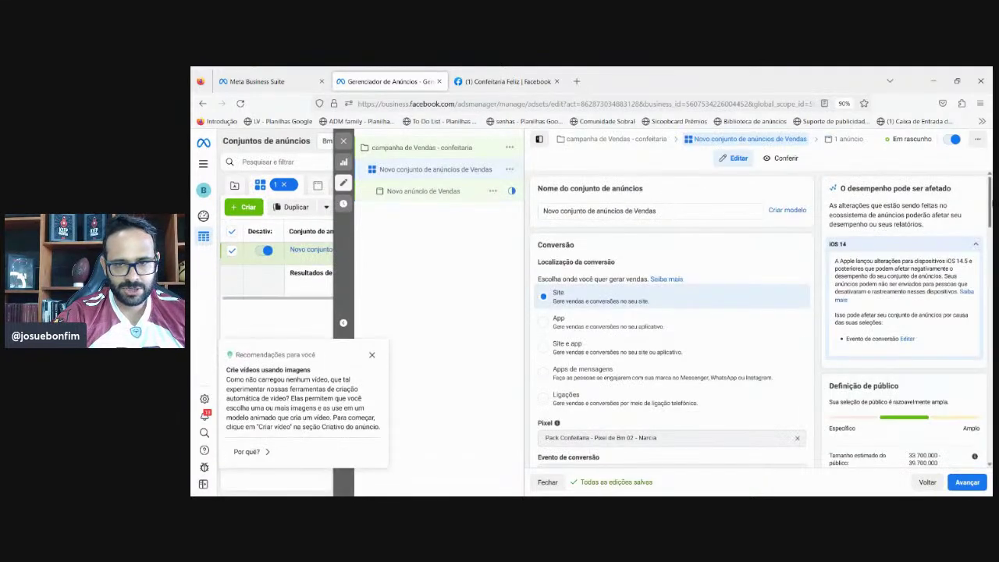
scroll(671, 320, "down", 15)
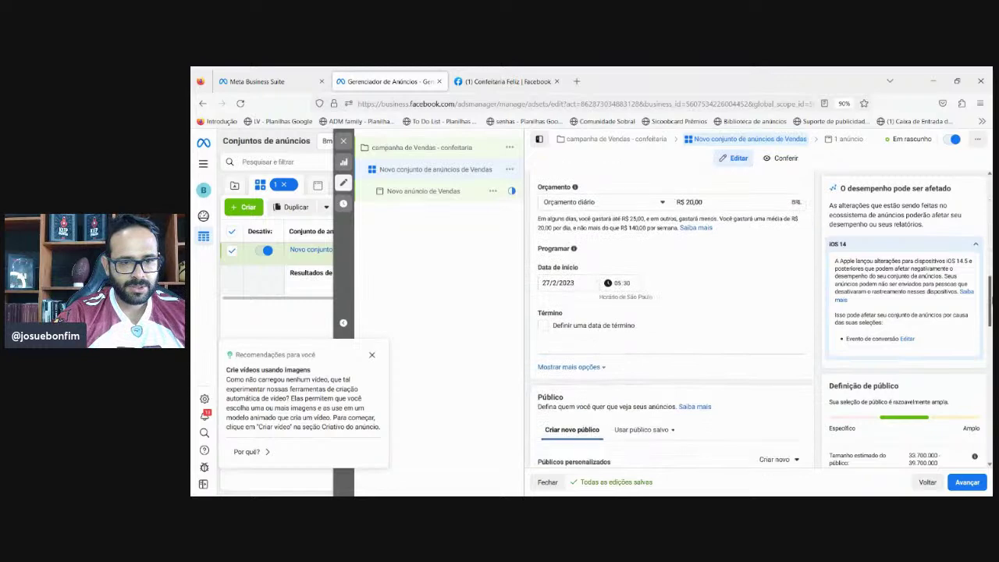
scroll(671, 320, "down", 10)
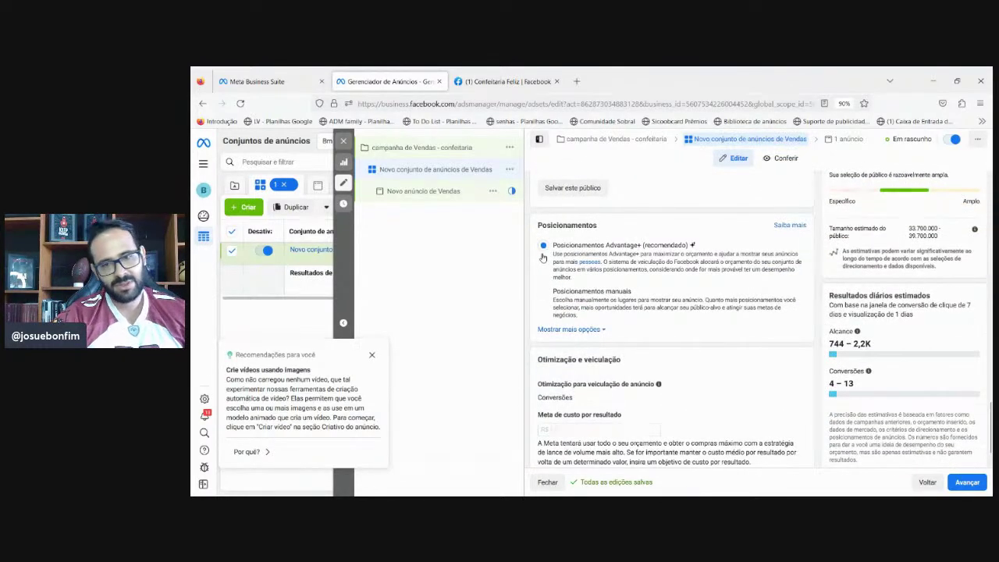
left_click(542, 292)
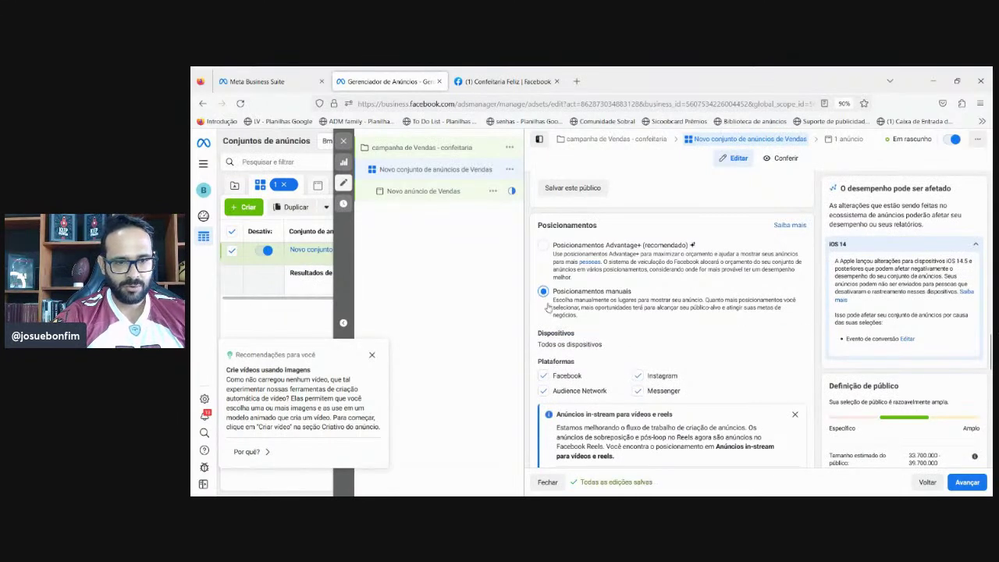
left_click(544, 375)
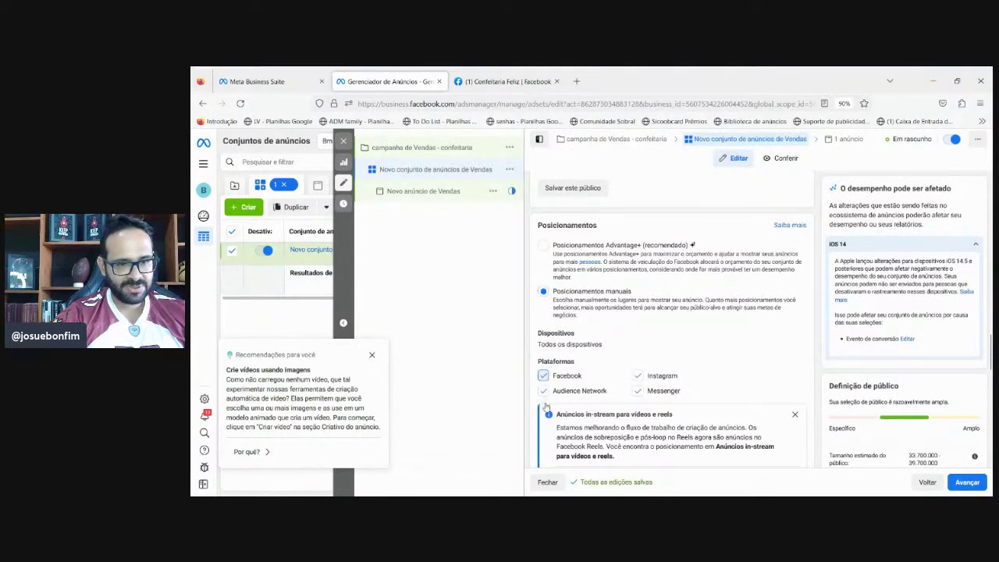
left_click(543, 390)
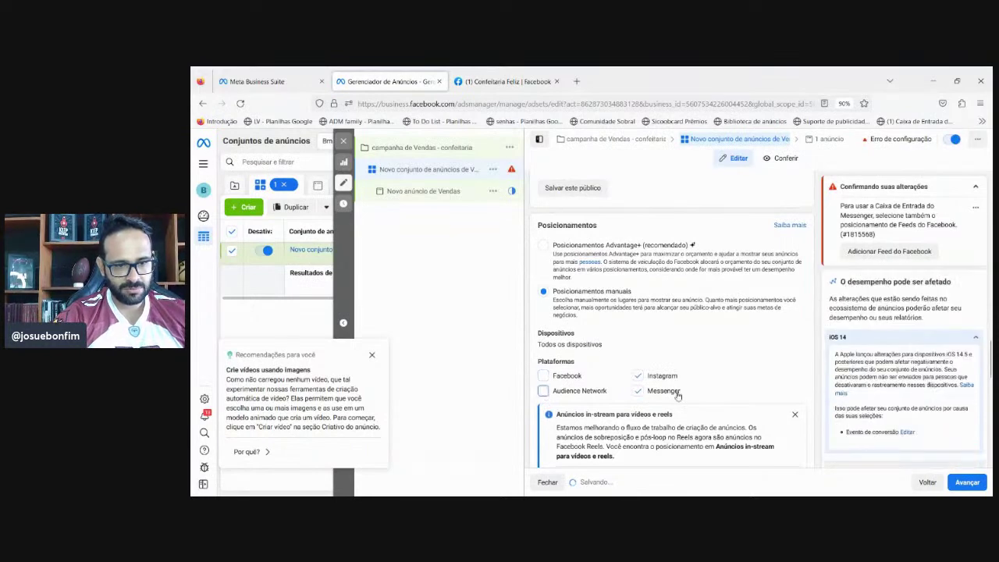
left_click(639, 391)
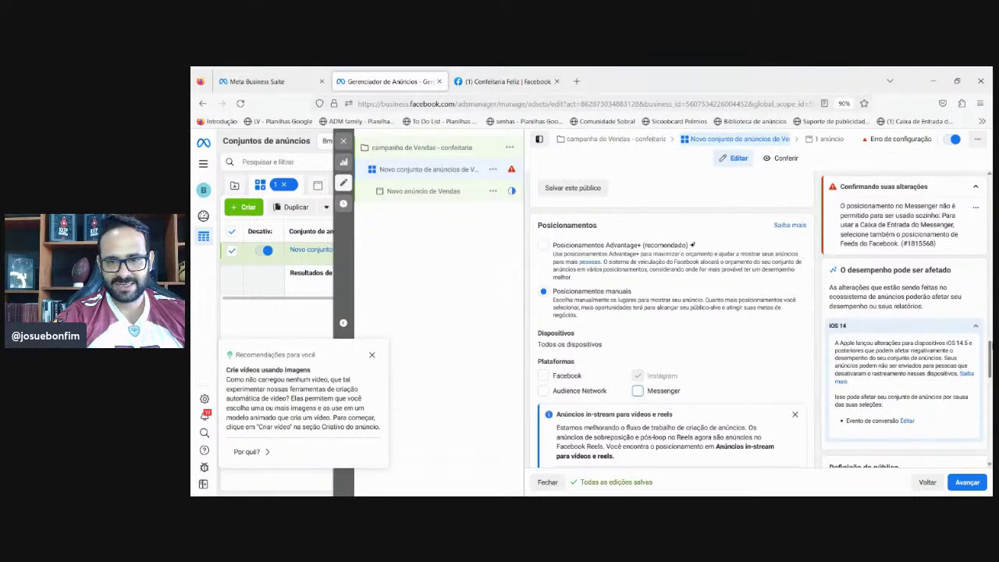
Step: Review the Feeds placements and enable Messenger Stories under Stories e Reels
scroll(988, 352, "down", 3)
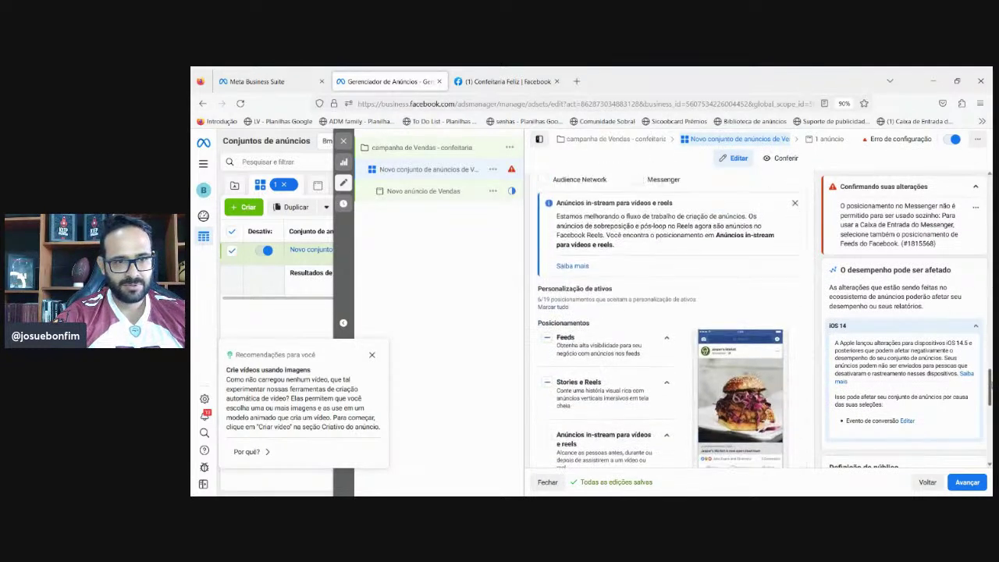
scroll(989, 375, "down", 2)
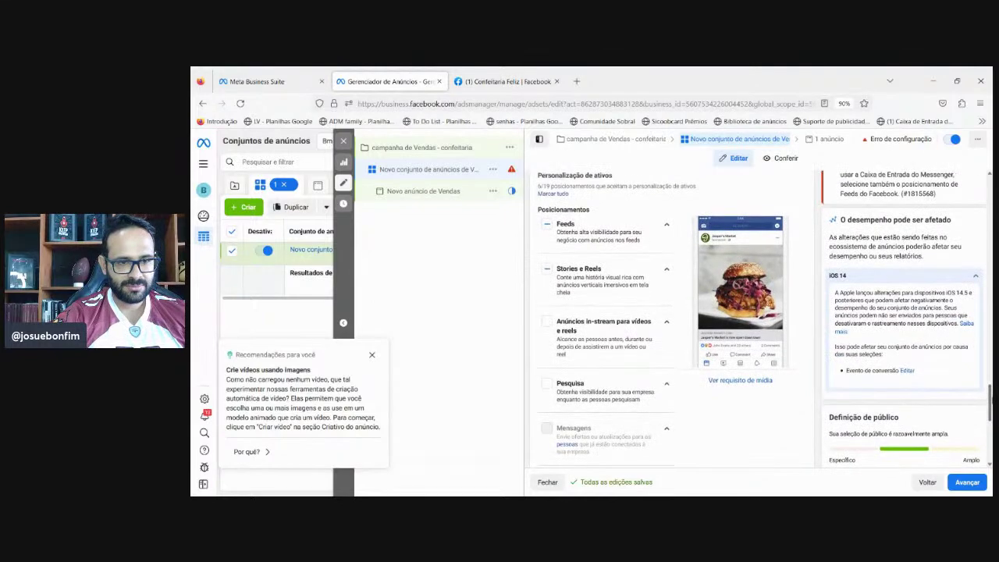
left_click(666, 225)
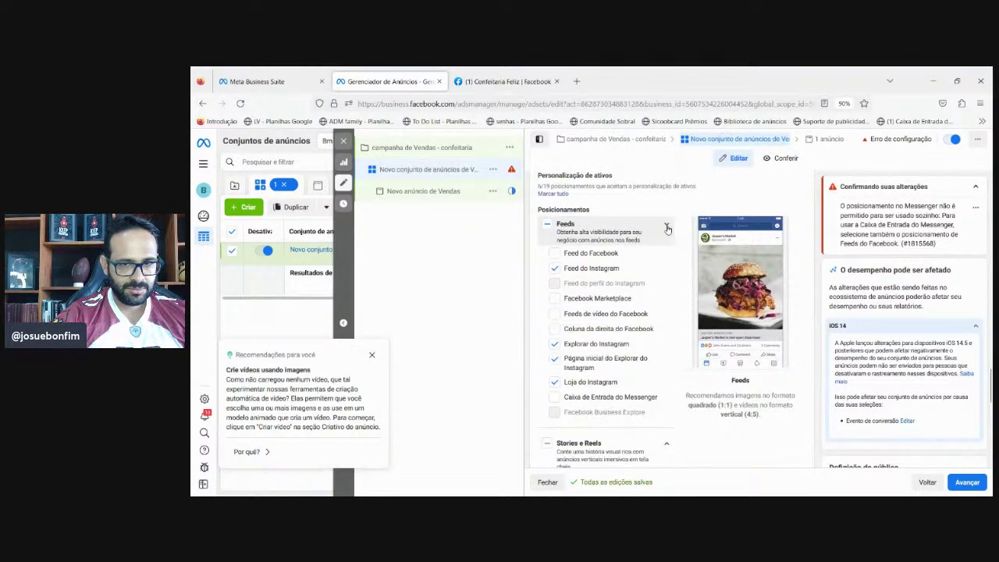
left_click(667, 226)
left_click(666, 271)
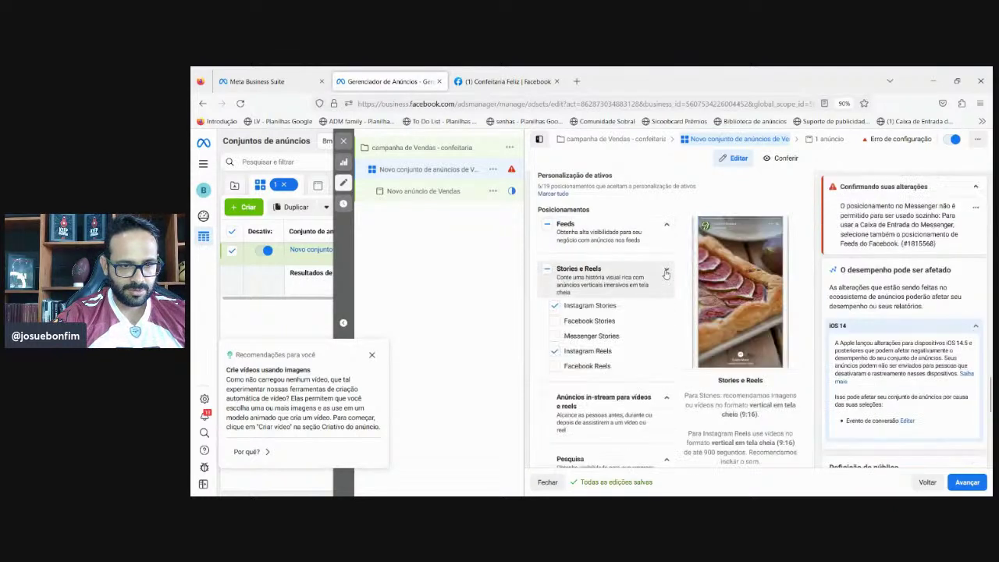
left_click(554, 336)
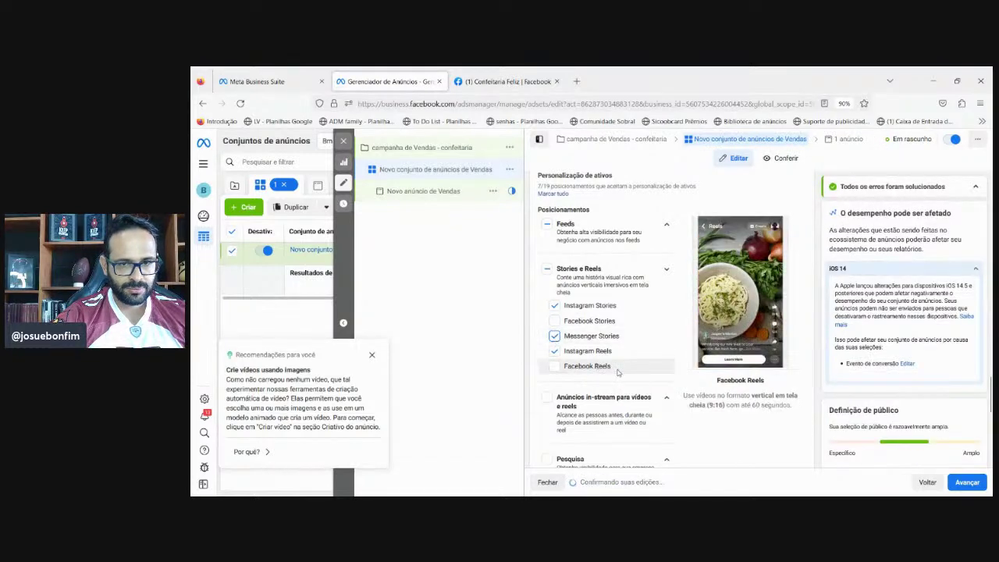
Step: Return to the ad Novo anúncio de Vendas and go to its creative section
left_click(412, 193)
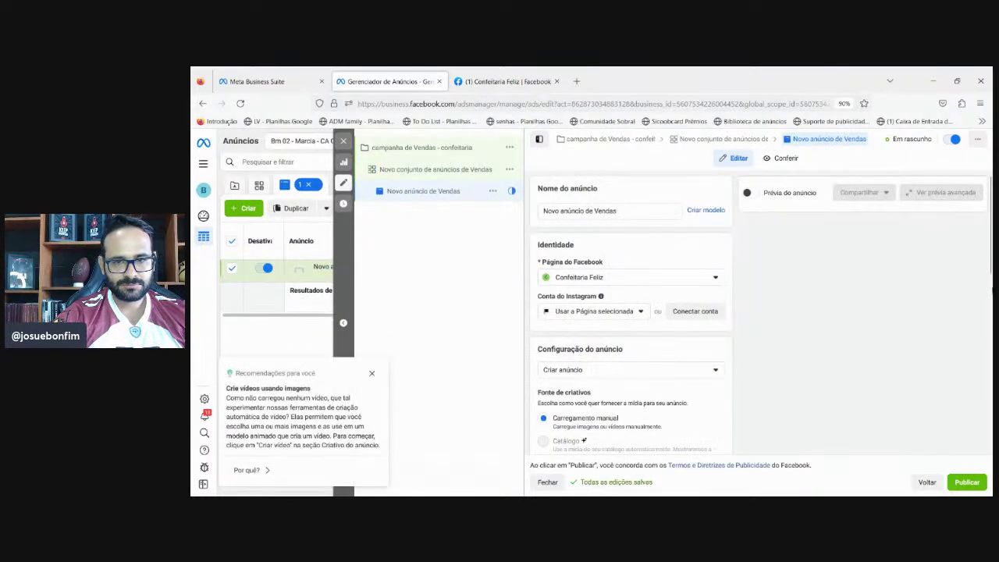
scroll(631, 312, "down", 5)
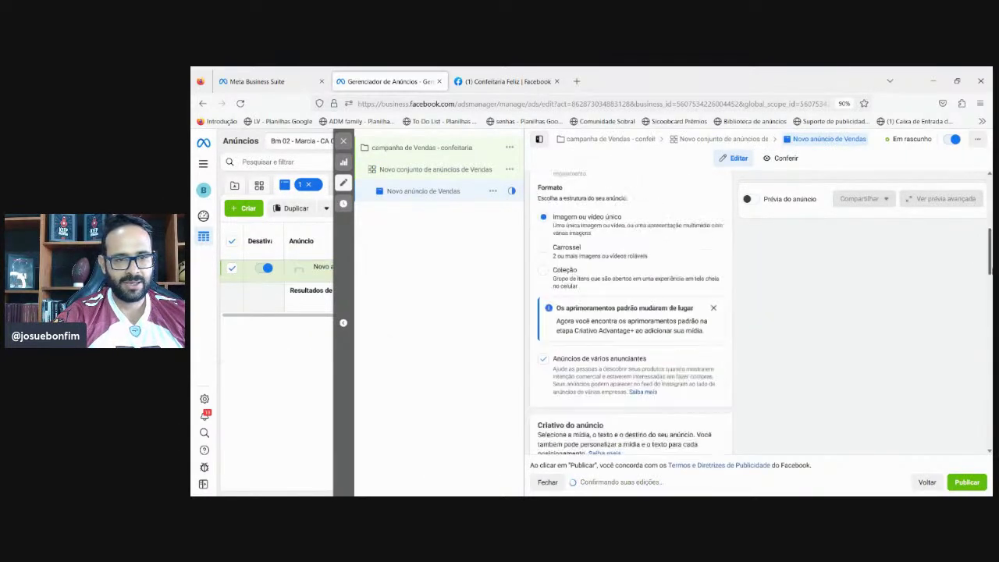
scroll(631, 313, "down", 3)
left_click(568, 289)
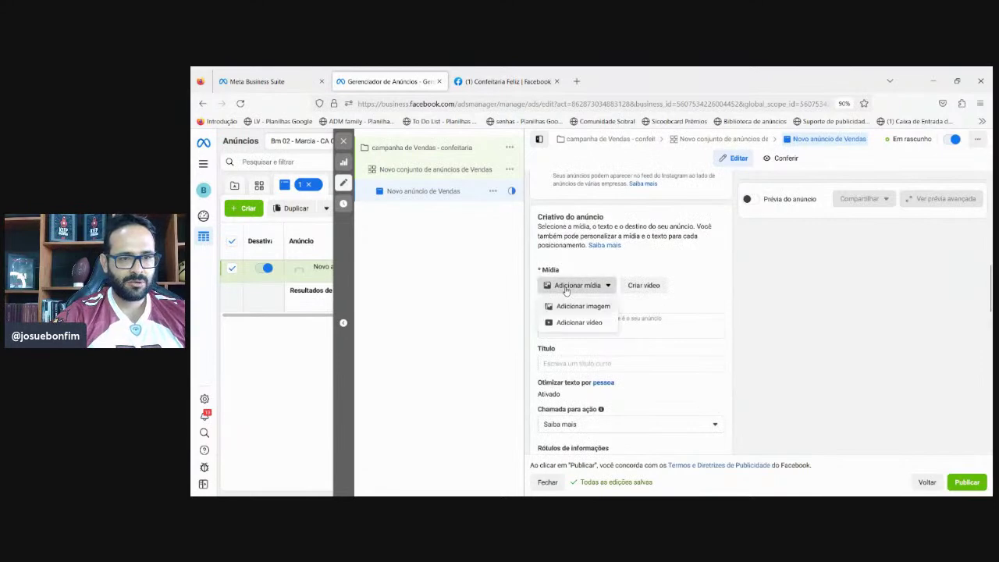
left_click(551, 306)
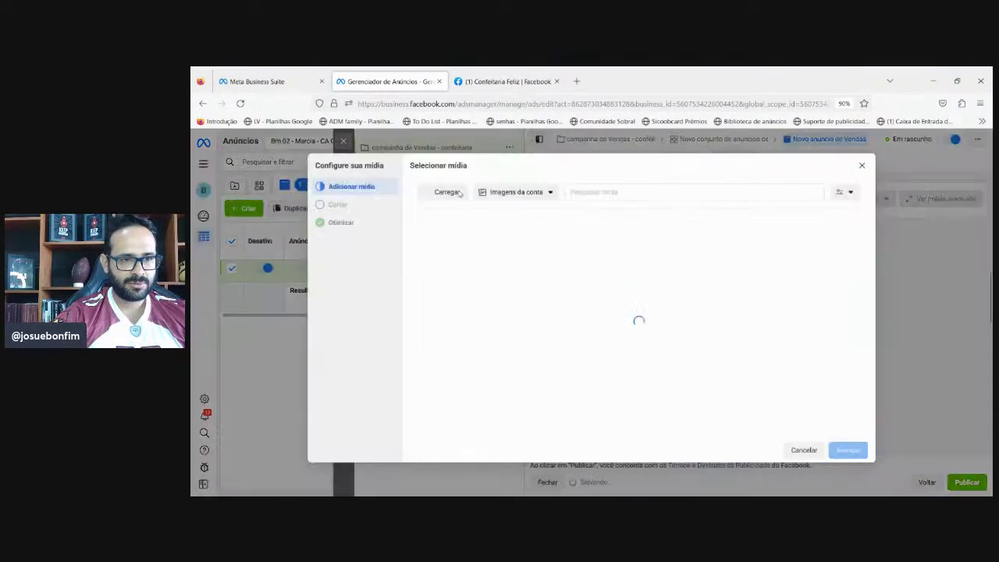
left_click(803, 449)
Step: Upload the video Pack Canva (8) from the Downloads folder as the ad's media
left_click(568, 285)
left_click(580, 323)
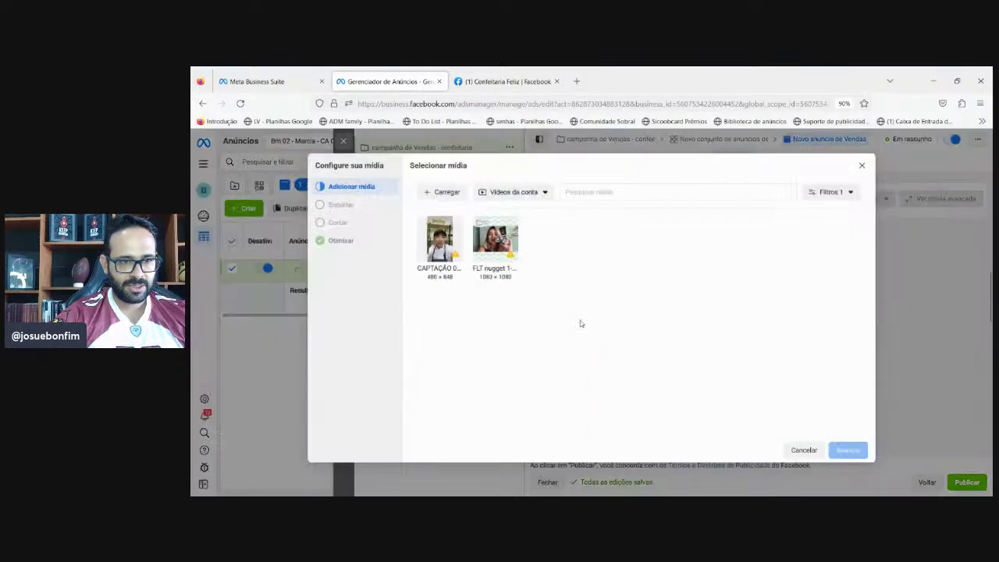
left_click(442, 195)
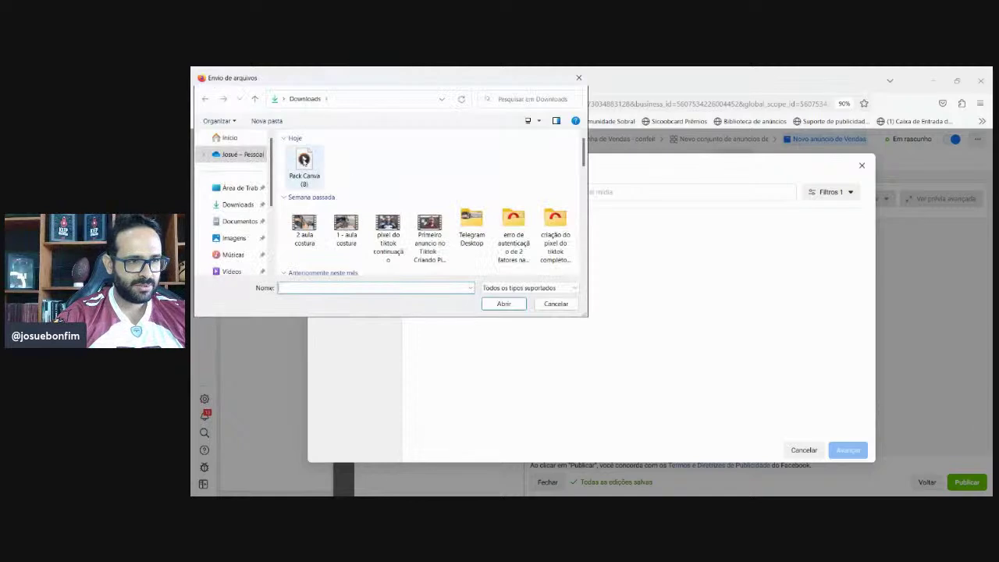
left_click(303, 161)
left_click(505, 302)
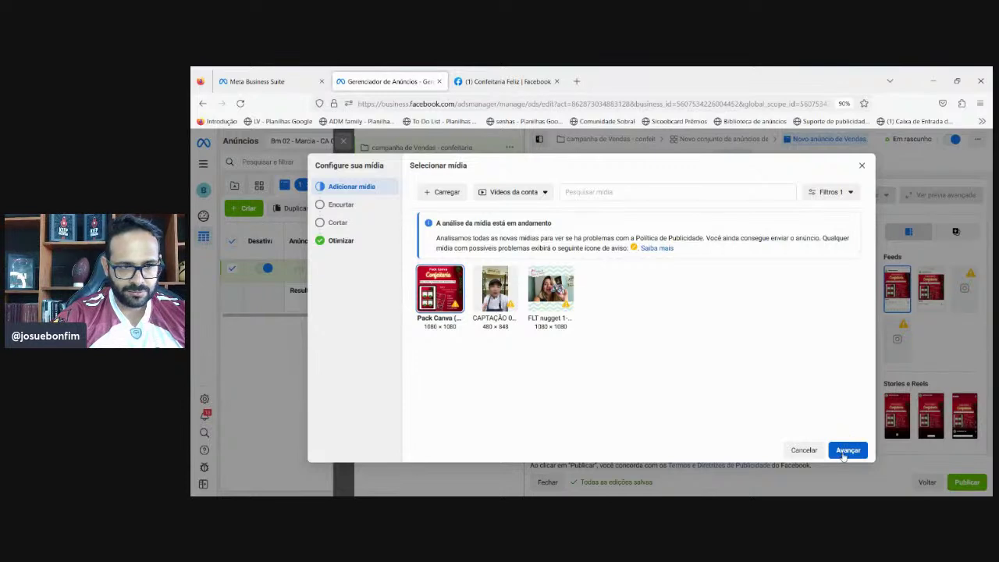
Step: Keep the video's original crops, preview it for Feeds, and finish the media setup with Aprimoramentos padrão enabled
left_click(847, 450)
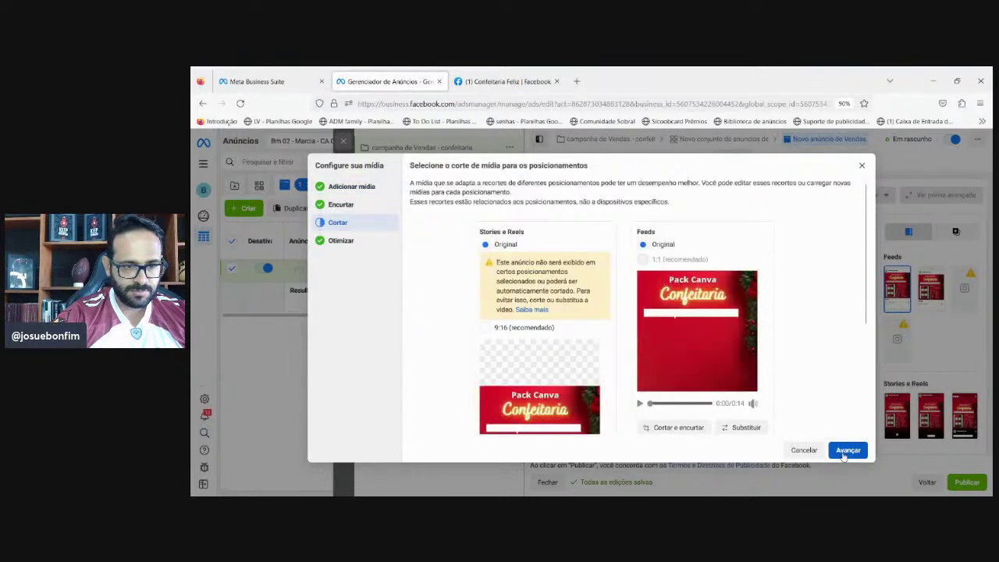
left_click_drag(864, 287, 861, 364)
scroll(859, 359, "up", 1)
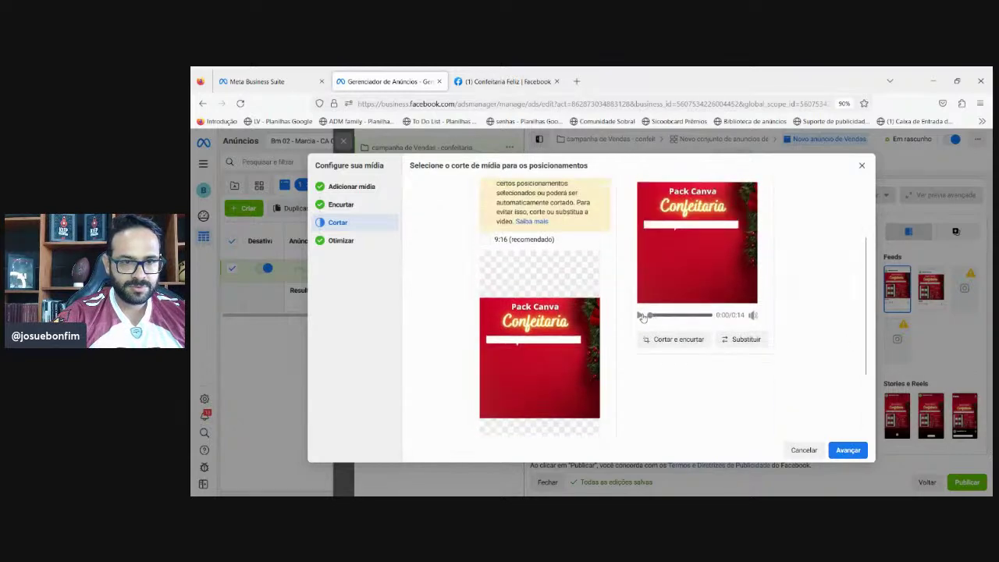
left_click(640, 315)
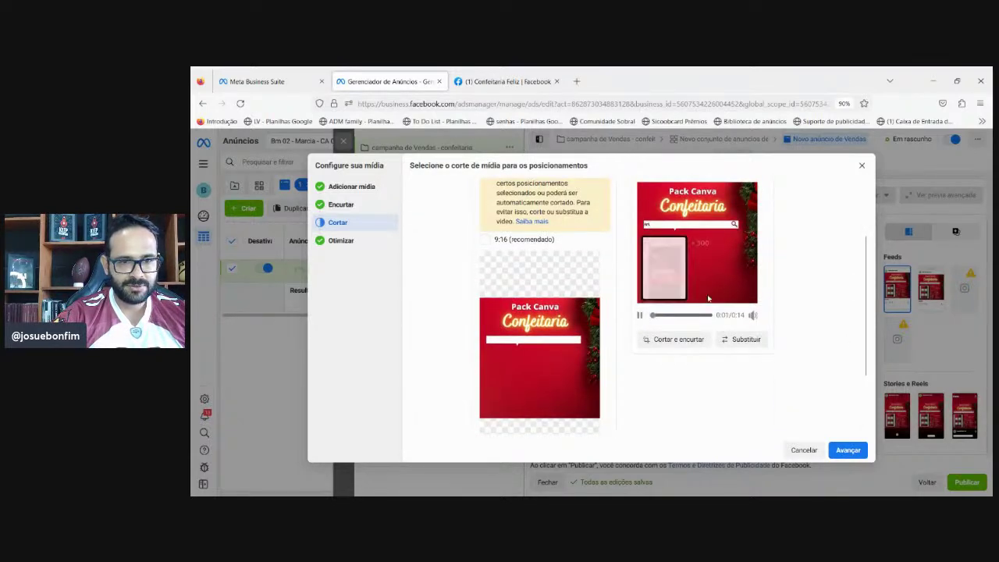
left_click(847, 452)
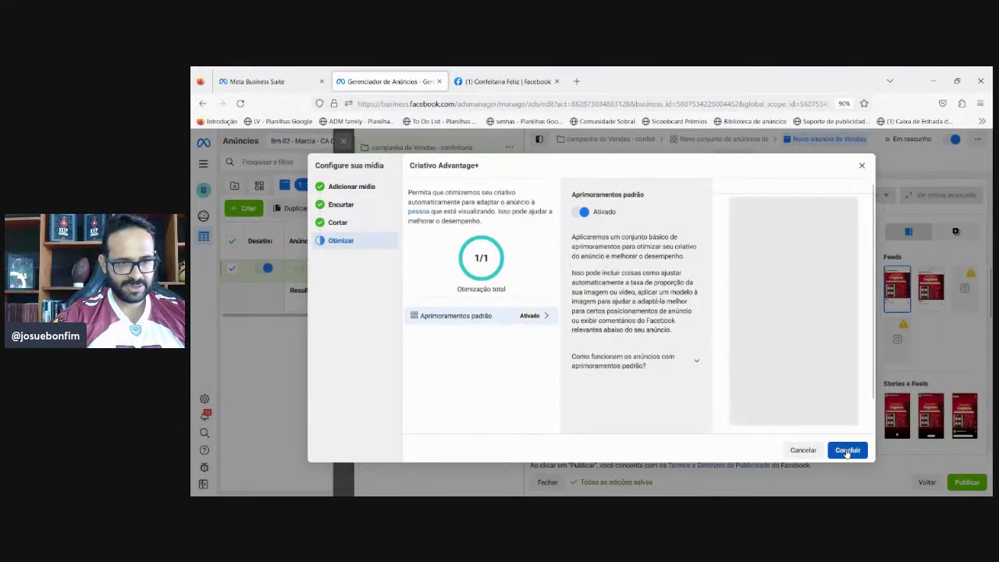
left_click(846, 450)
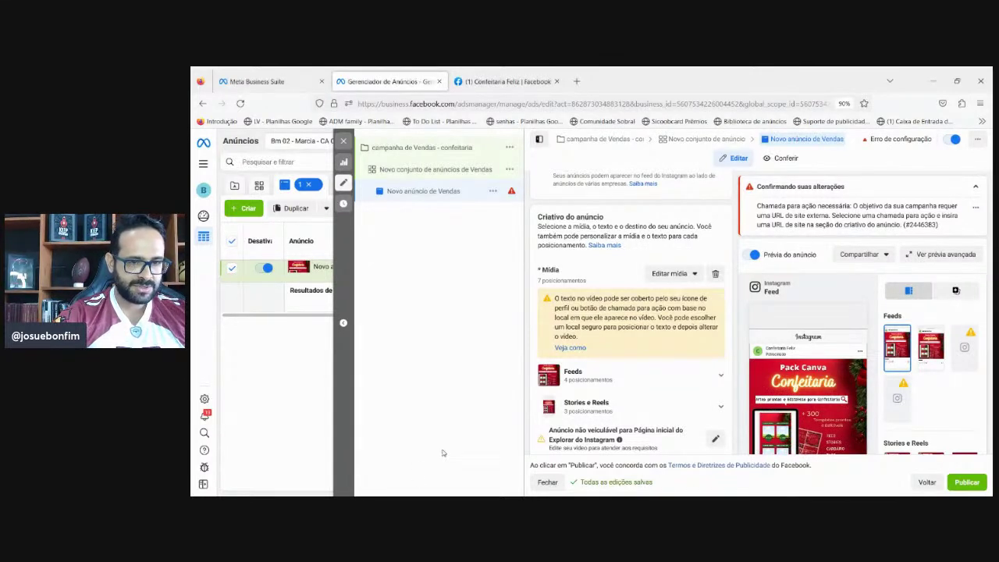
Step: Paste the copied sales text about the editable confectionery templates as the ad's Texto principal
scroll(631, 313, "down", 2)
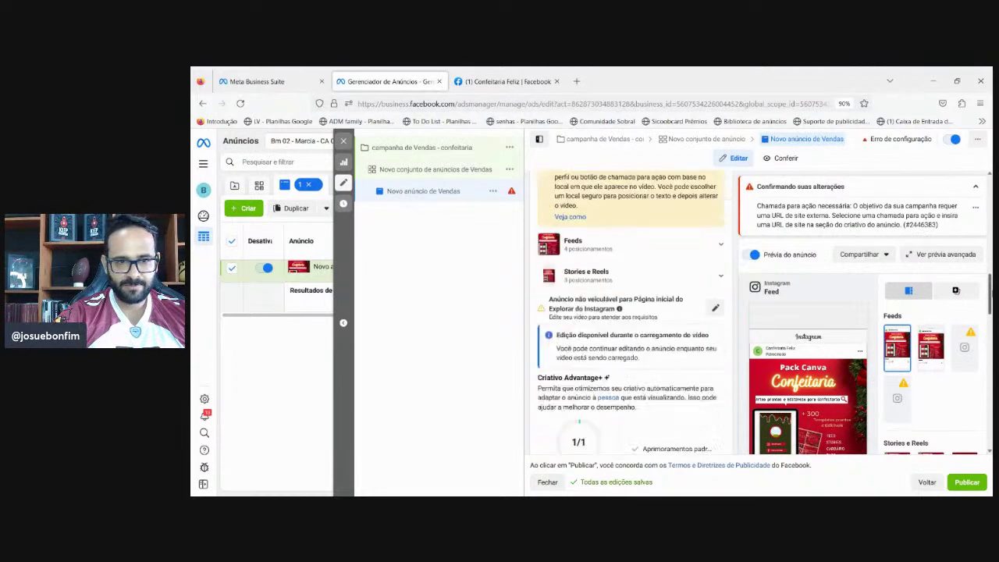
scroll(613, 380, "down", 2)
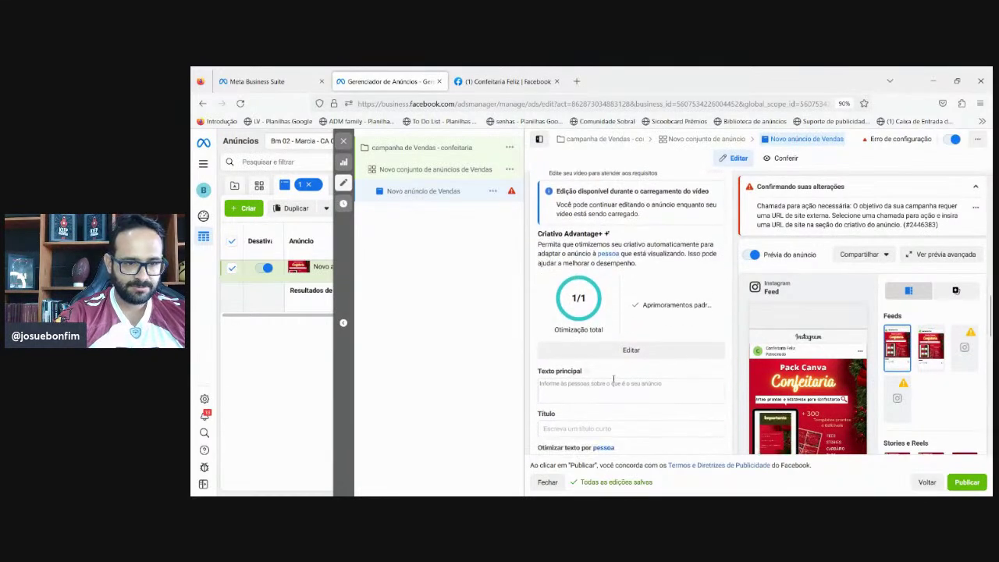
left_click(587, 389)
key("ctrl+v")
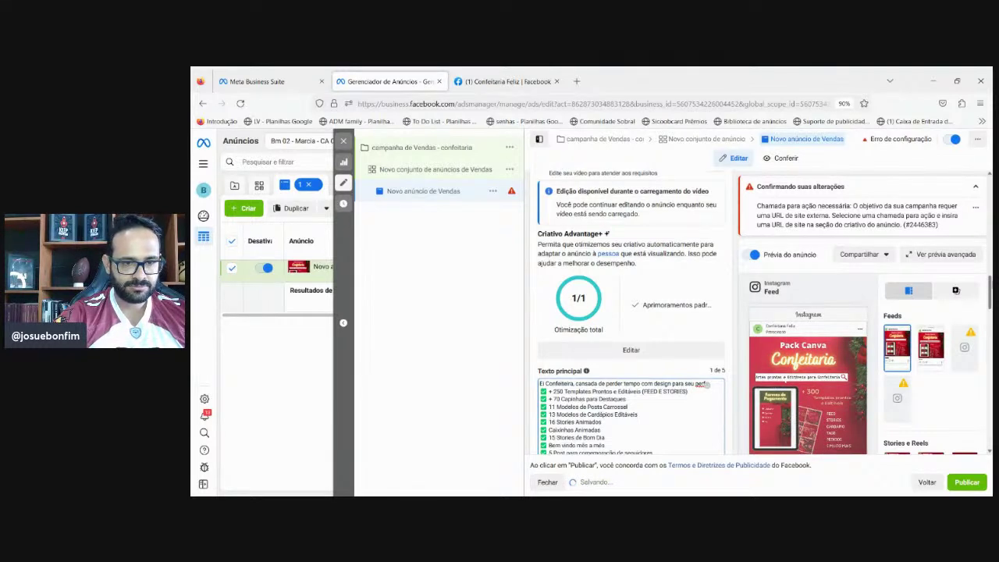
Step: Go to the ad's destination settings, switch to Hotmart and show the products under Sou Afiliado(a)
scroll(707, 384, "down", 3)
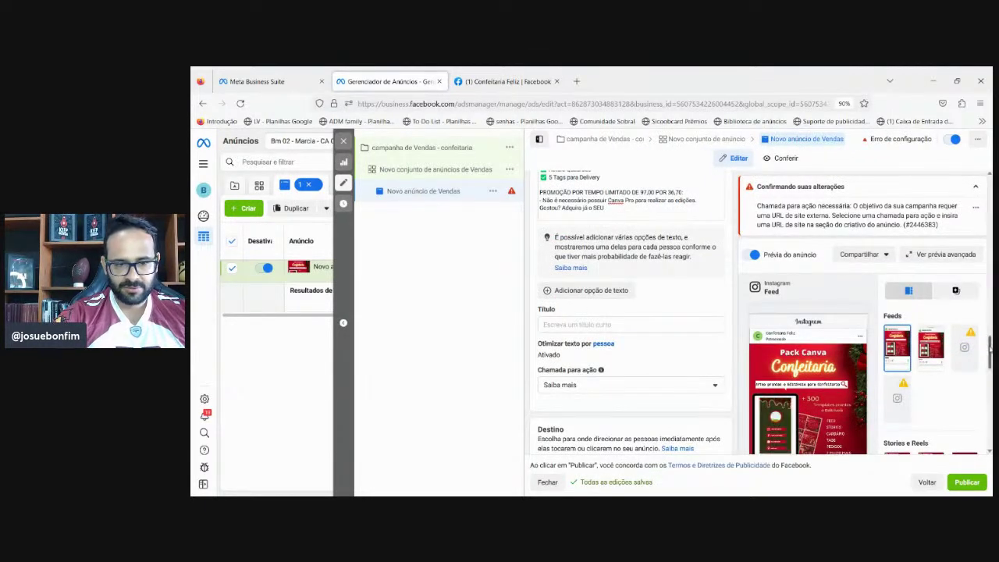
scroll(628, 312, "down", 3)
scroll(625, 312, "down", 1)
left_click(568, 302)
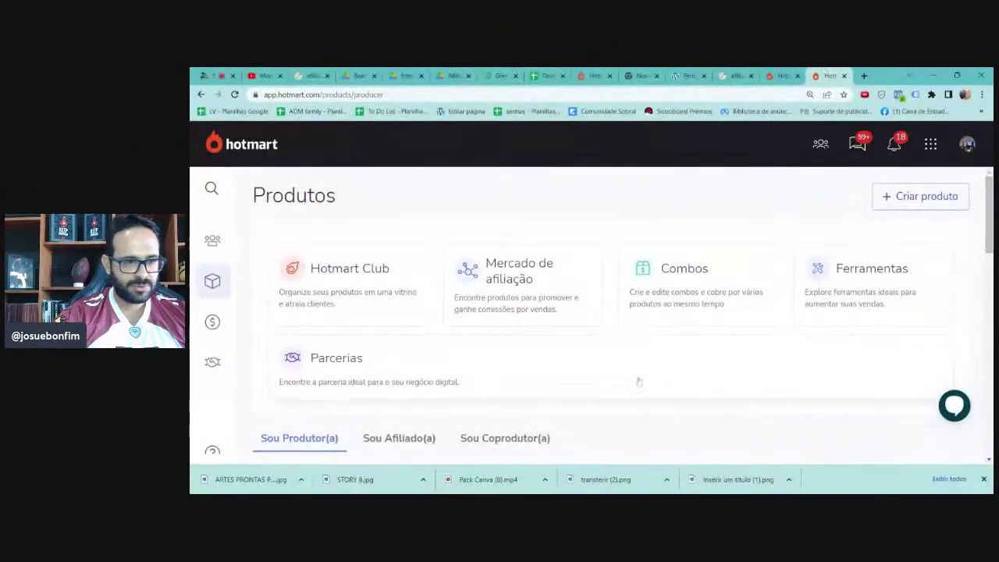
left_click(426, 437)
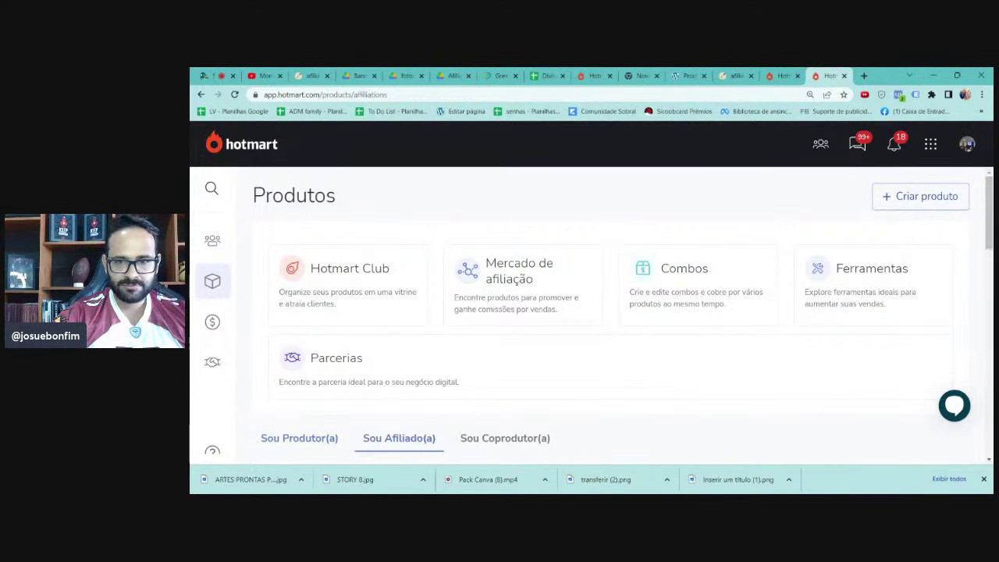
left_click_drag(279, 261, 888, 306)
left_click(984, 288)
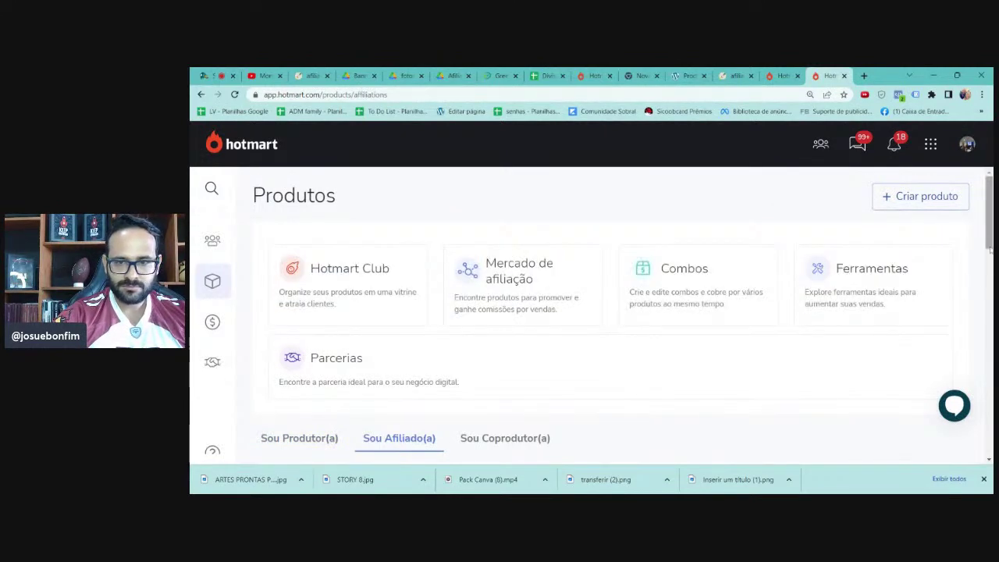